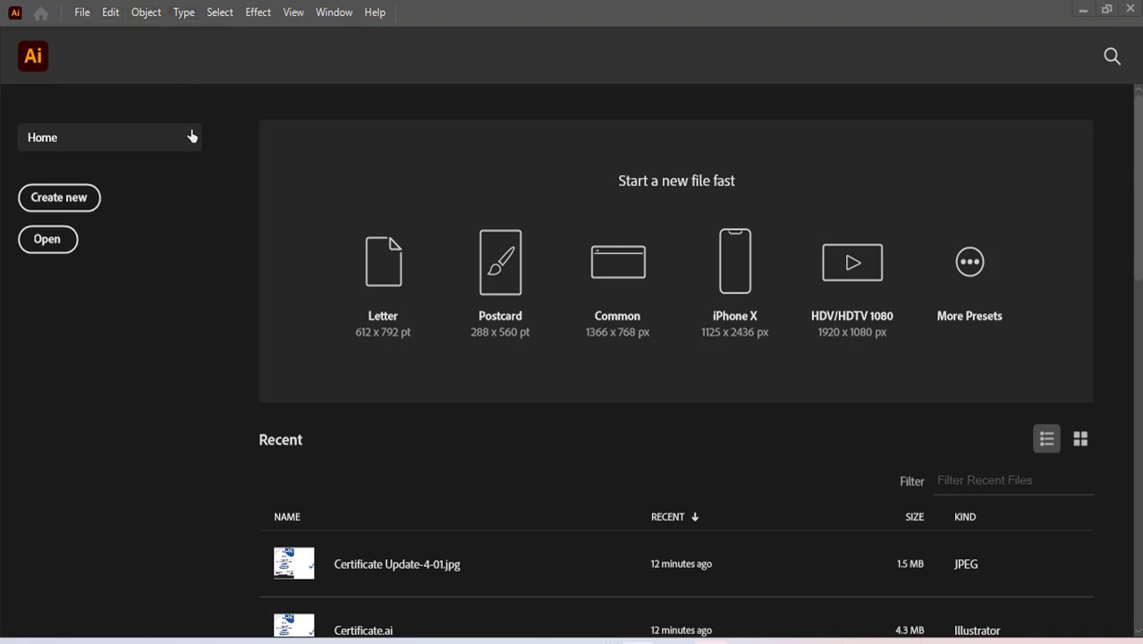
Create a new 1080 x 1080 px document in RGB color mode with one artboard.
left_click(63, 198)
left_click_drag(457, 34, 464, 71)
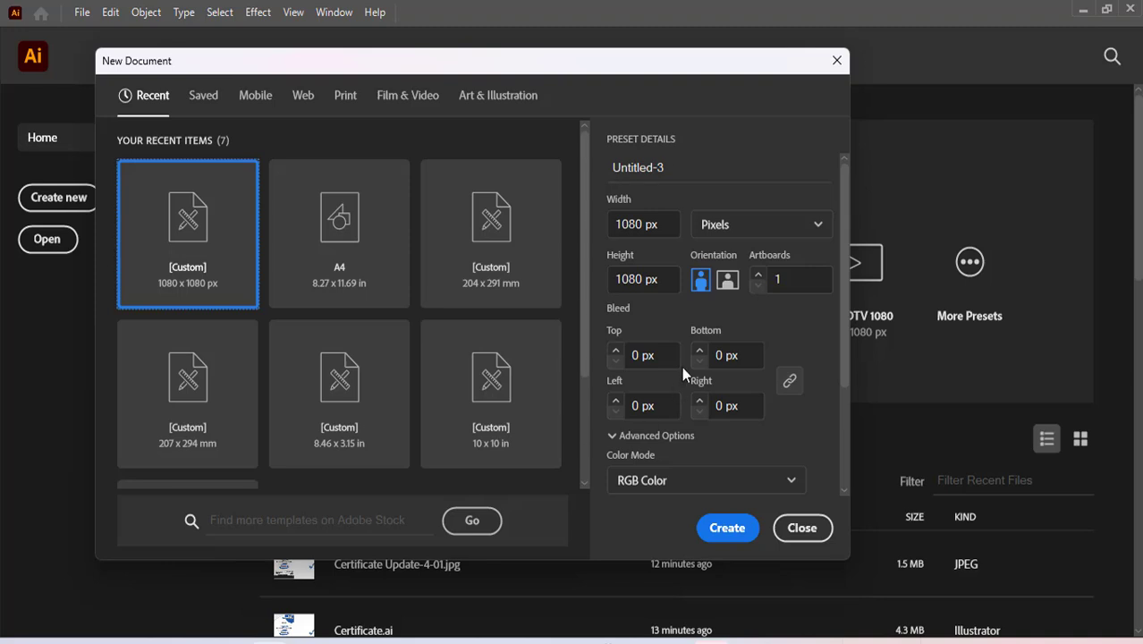
left_click(725, 529)
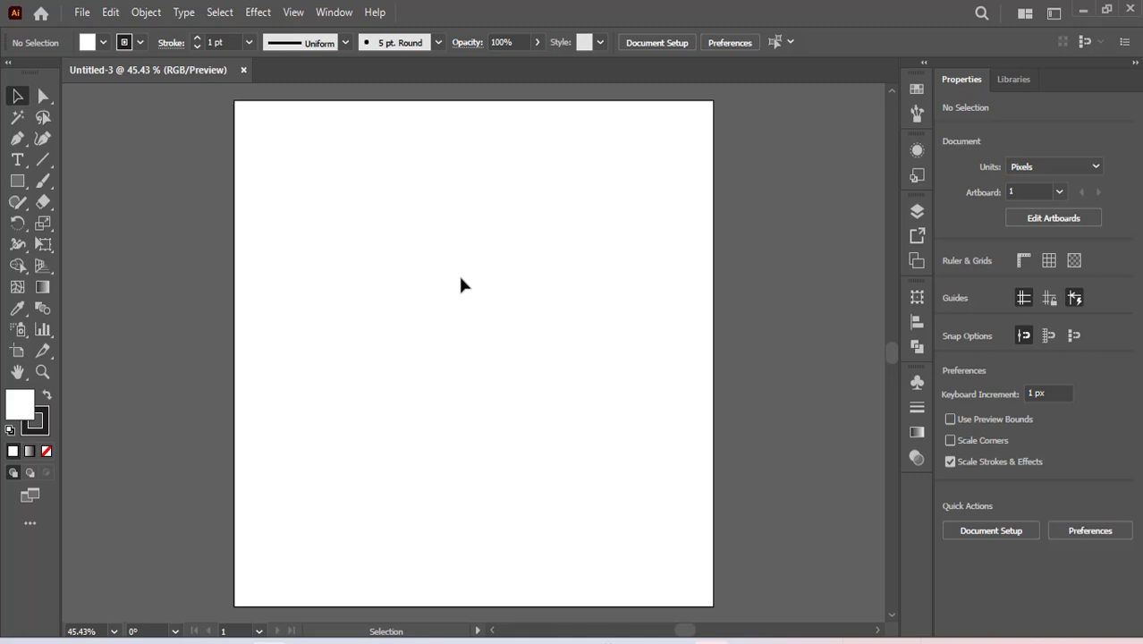
Draw a triangle on the upper part of the artboard with the Polygon tool, using a 50 px radius and 3 sides.
left_click(17, 182)
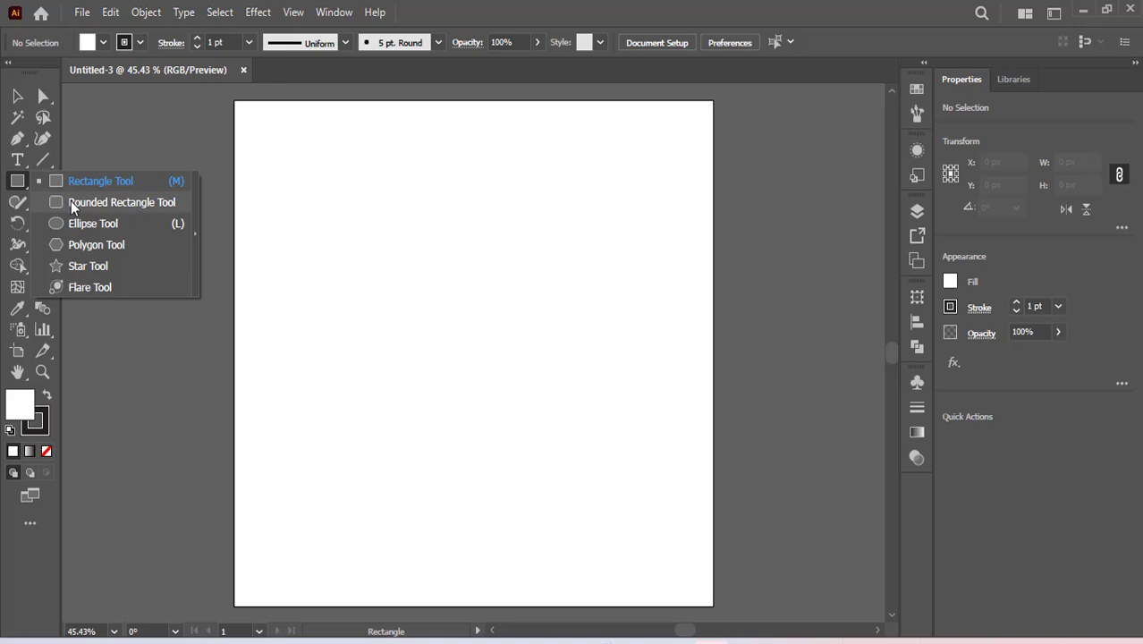
left_click(89, 247)
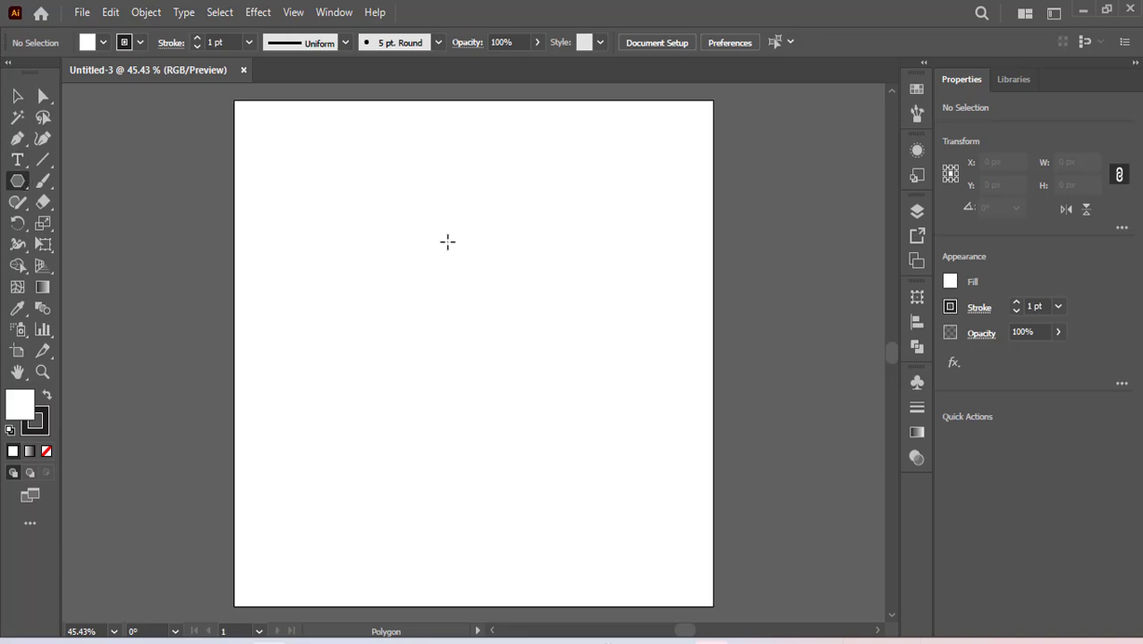
left_click(459, 249)
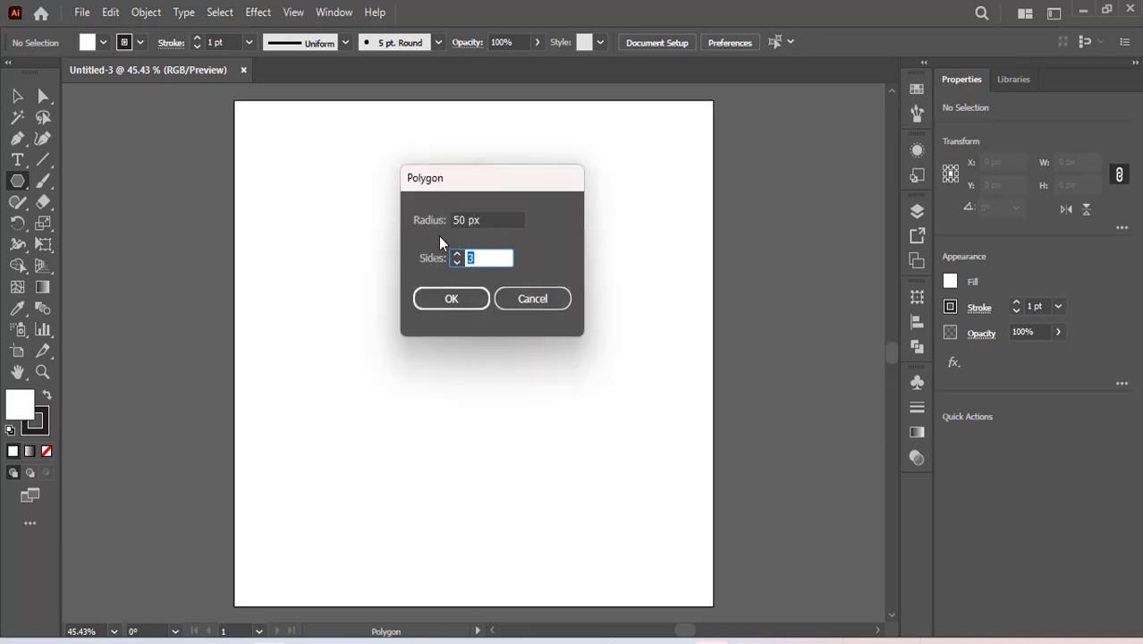
left_click(472, 259)
left_click_drag(475, 259, 457, 259)
left_click(452, 301)
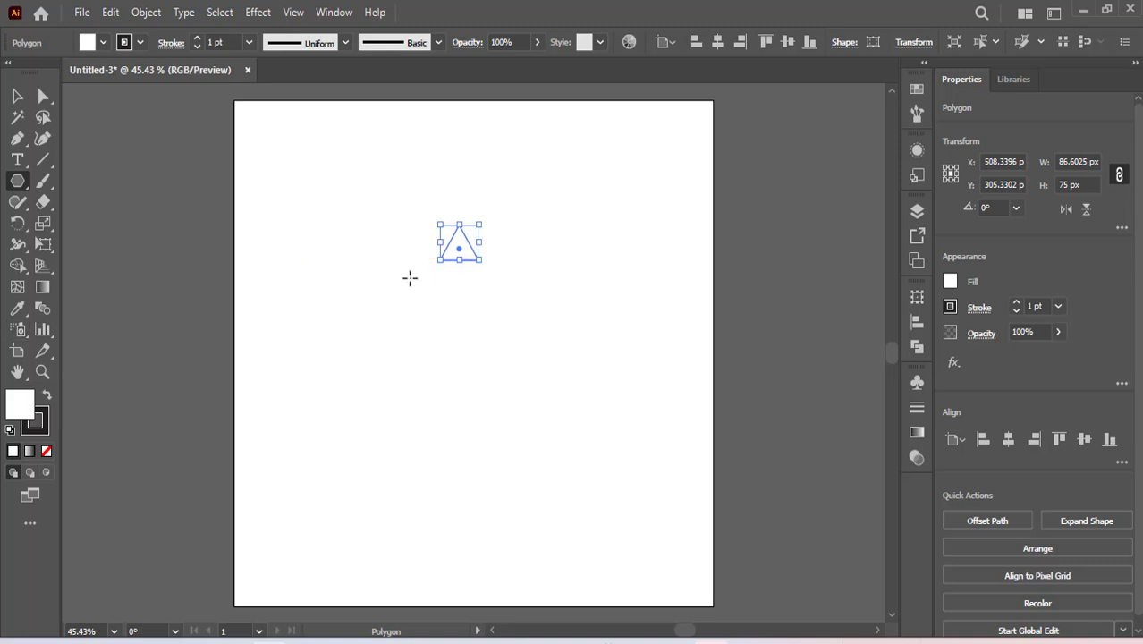
left_click(17, 96)
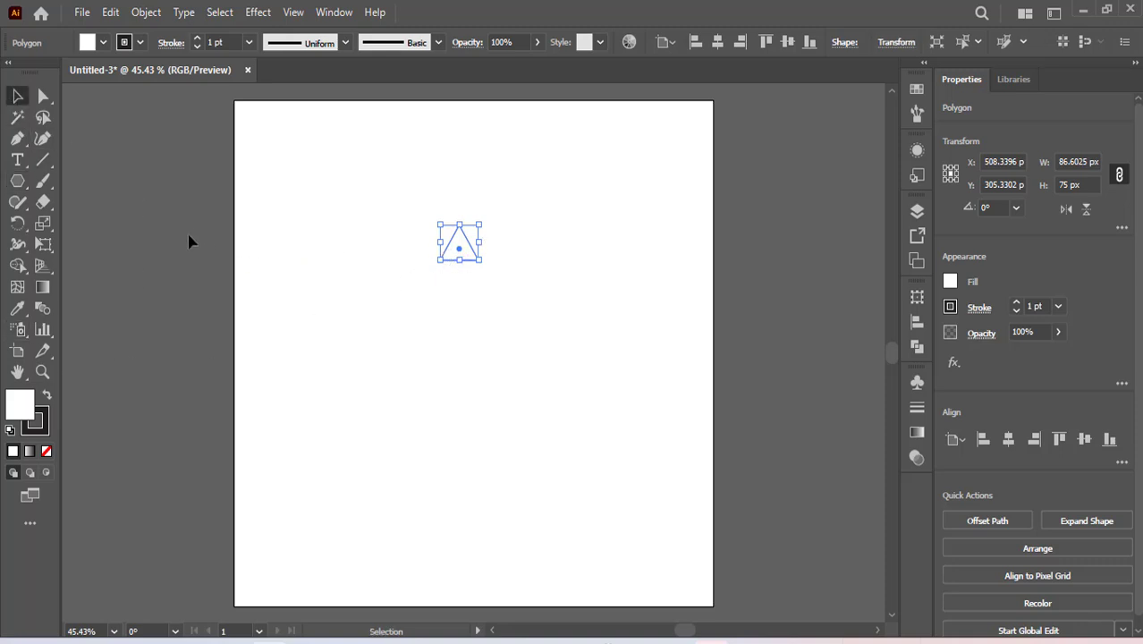
left_click(188, 242)
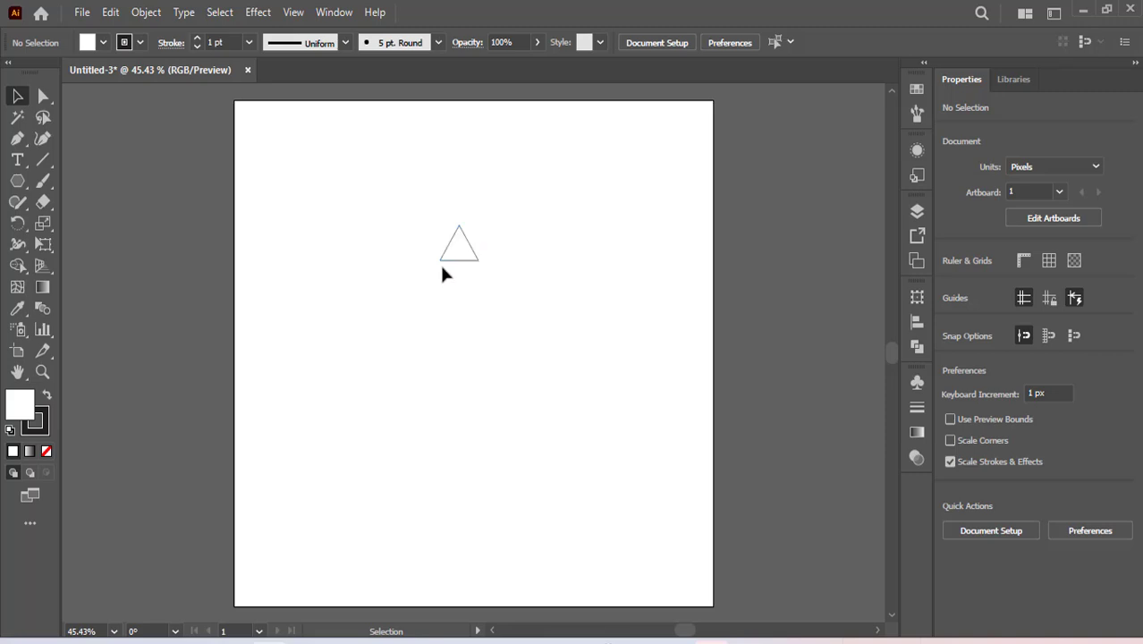
Give the triangle a solid red fill and remove its stroke.
left_click(459, 260)
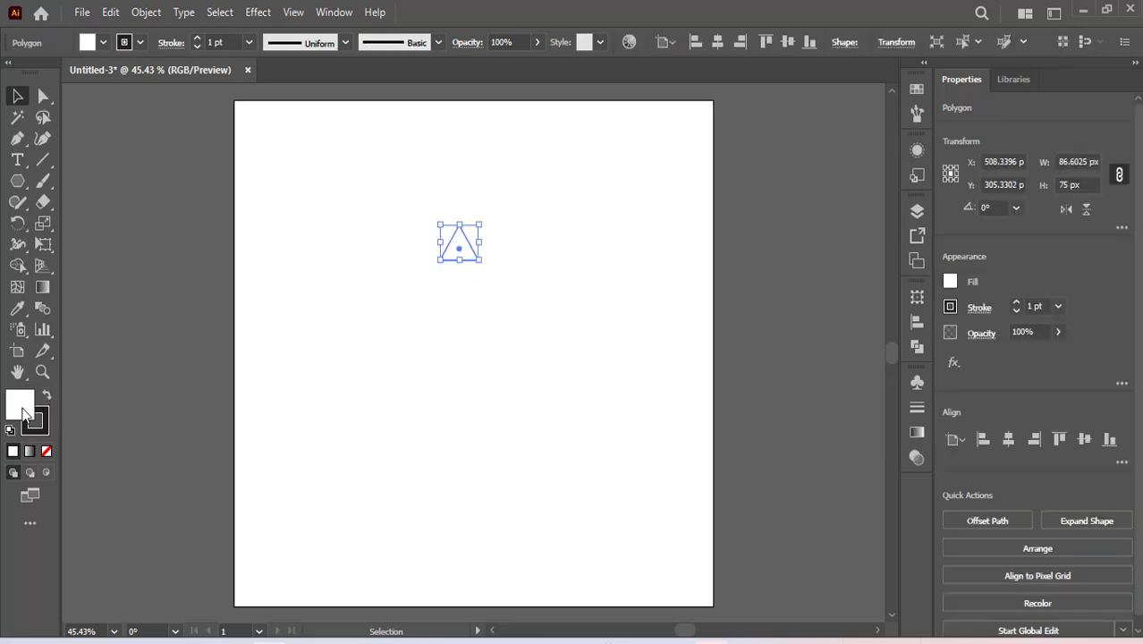
double_click(25, 412)
left_click_drag(723, 343, 816, 324)
left_click(927, 300)
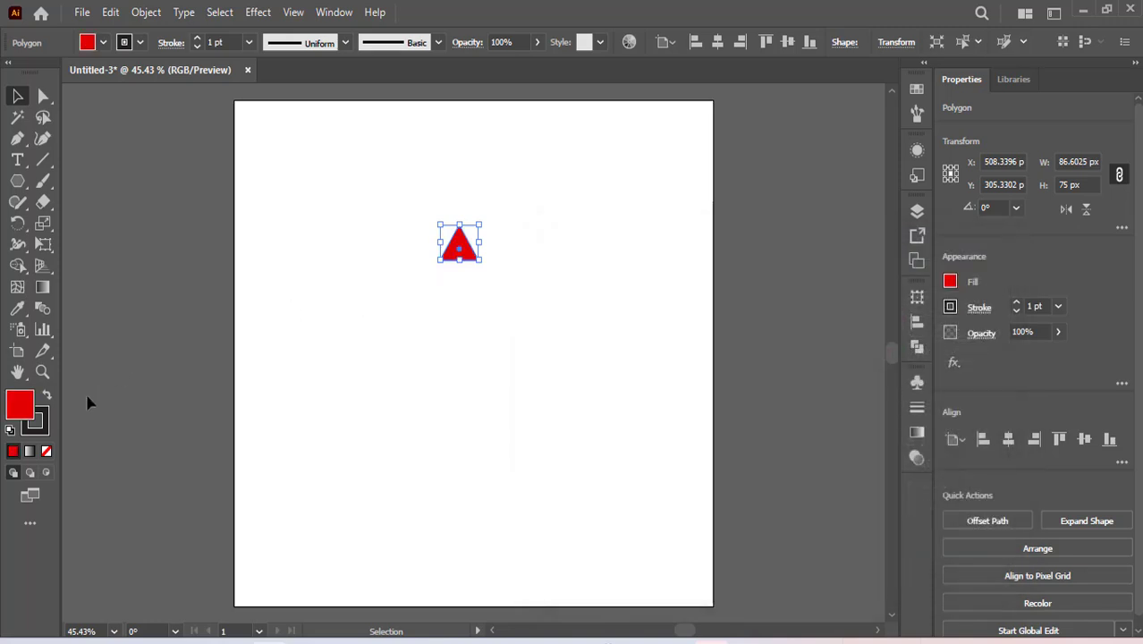
left_click(42, 434)
left_click(48, 452)
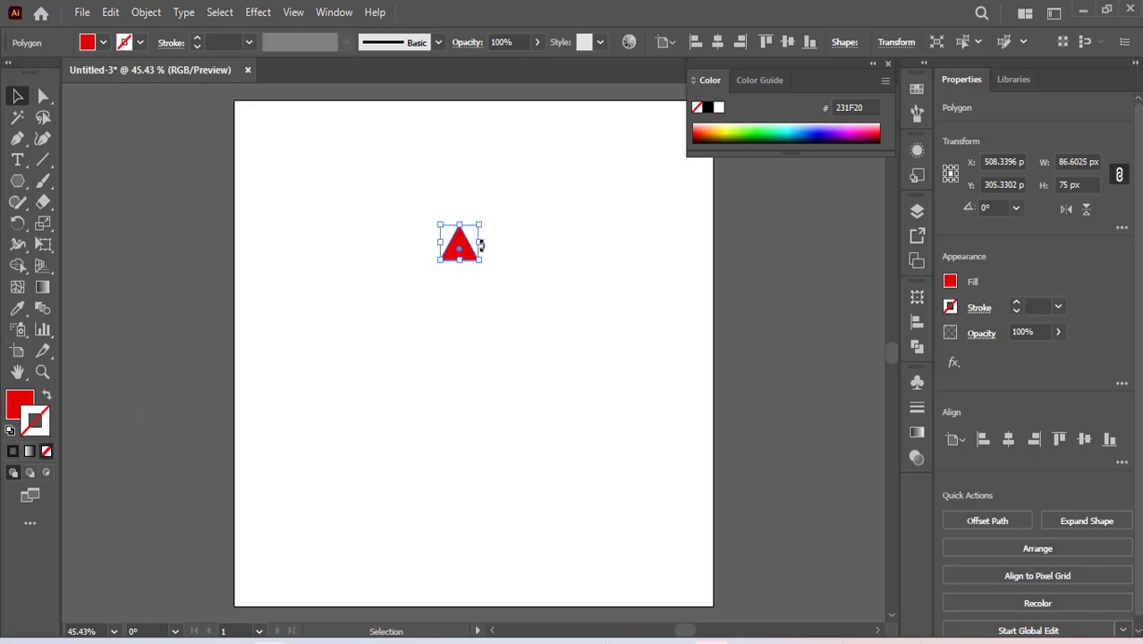
Stretch the triangle to about 289 px wide and 812 px high, and move it horizontally to about X 551 px.
left_click_drag(480, 242, 478, 606)
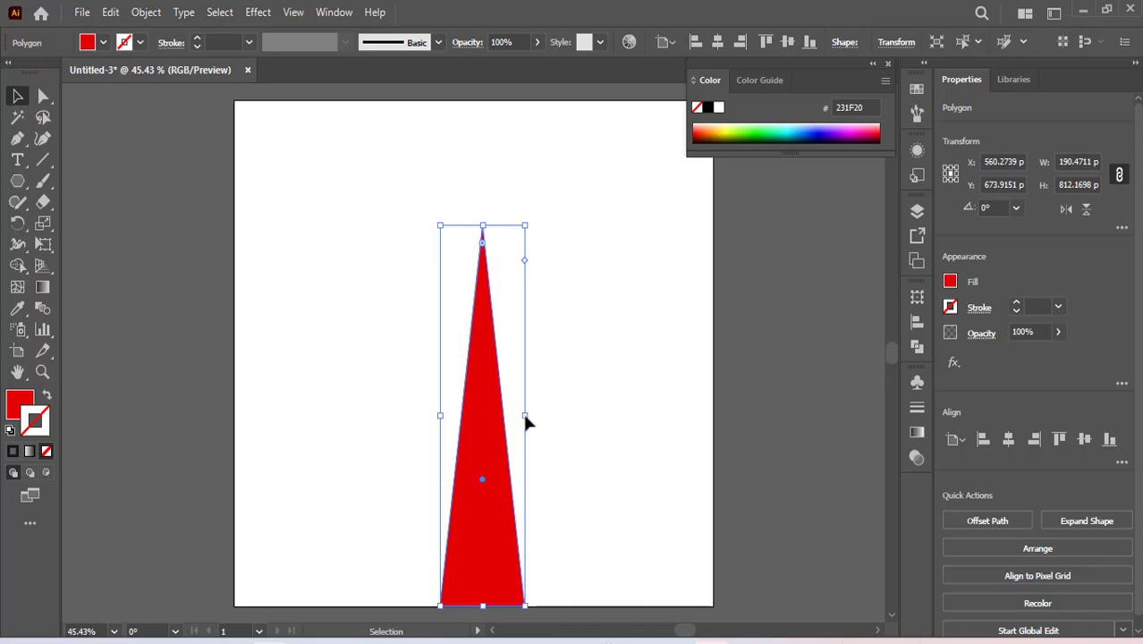
left_click_drag(525, 415, 560, 416)
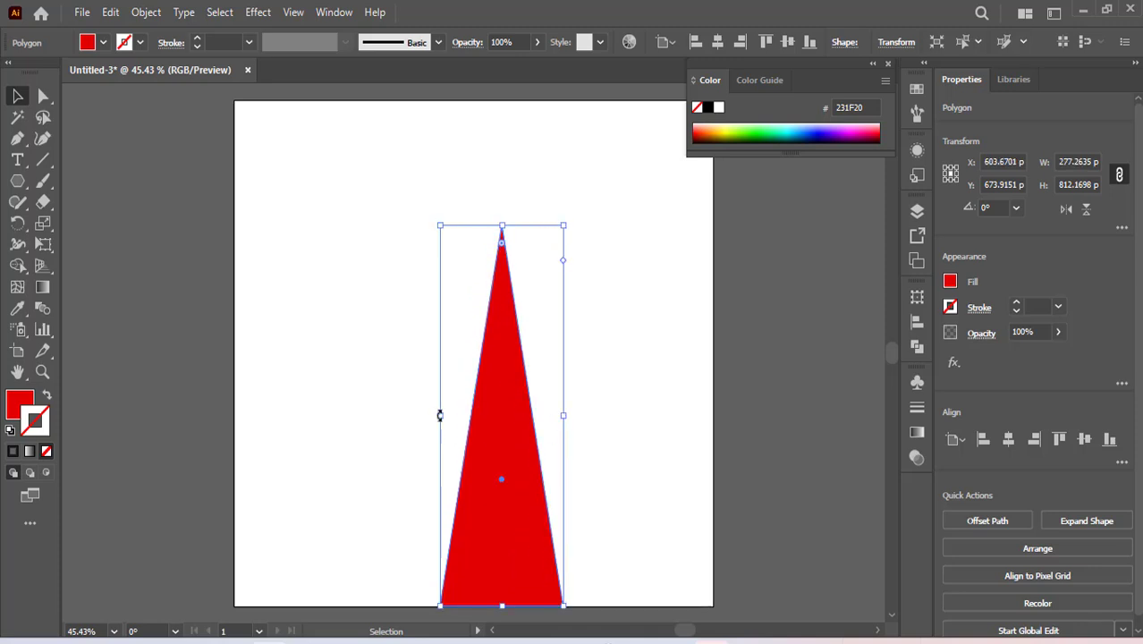
left_click_drag(440, 415, 435, 414)
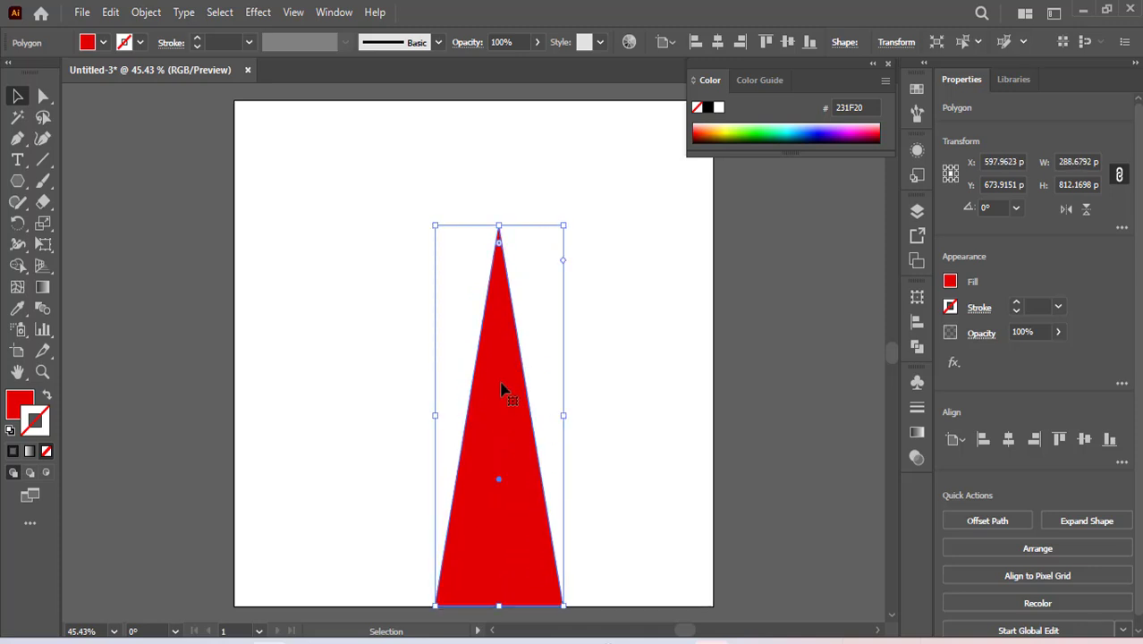
scroll(501, 385, "down", 1)
left_click_drag(483, 383, 466, 383)
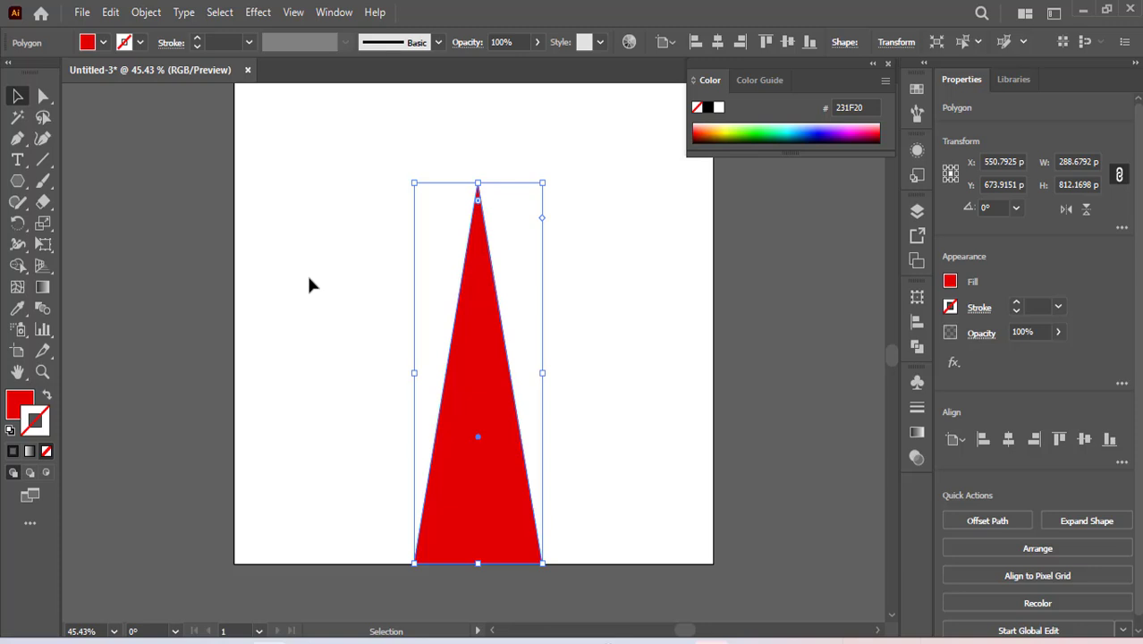
scroll(309, 344, "up", 1)
scroll(309, 344, "down", 1)
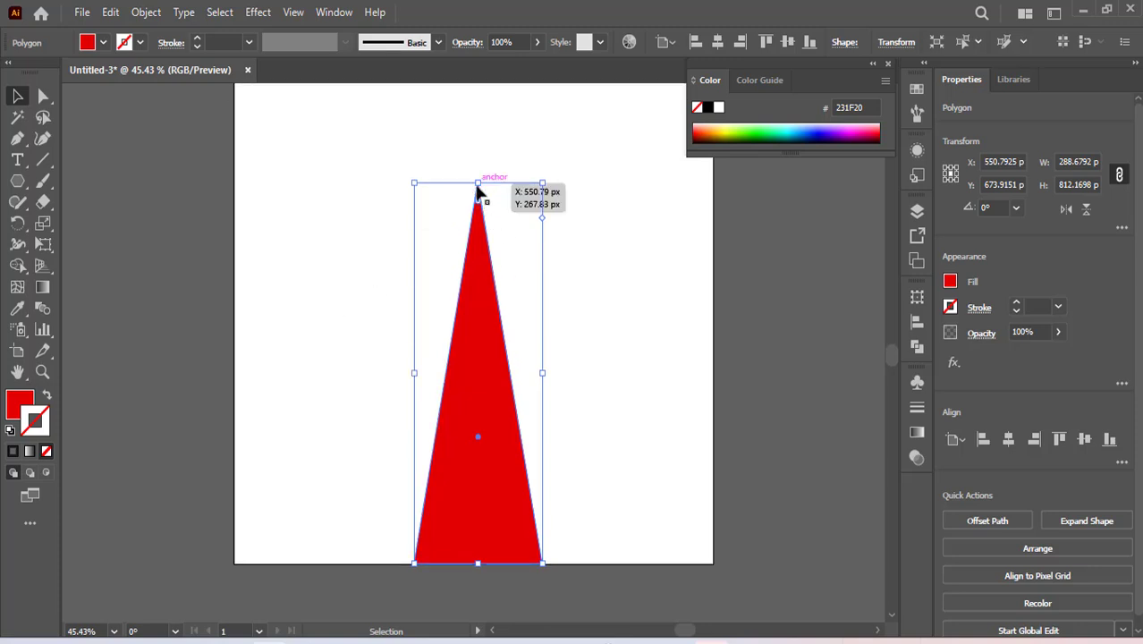
scroll(488, 228, "up", 2)
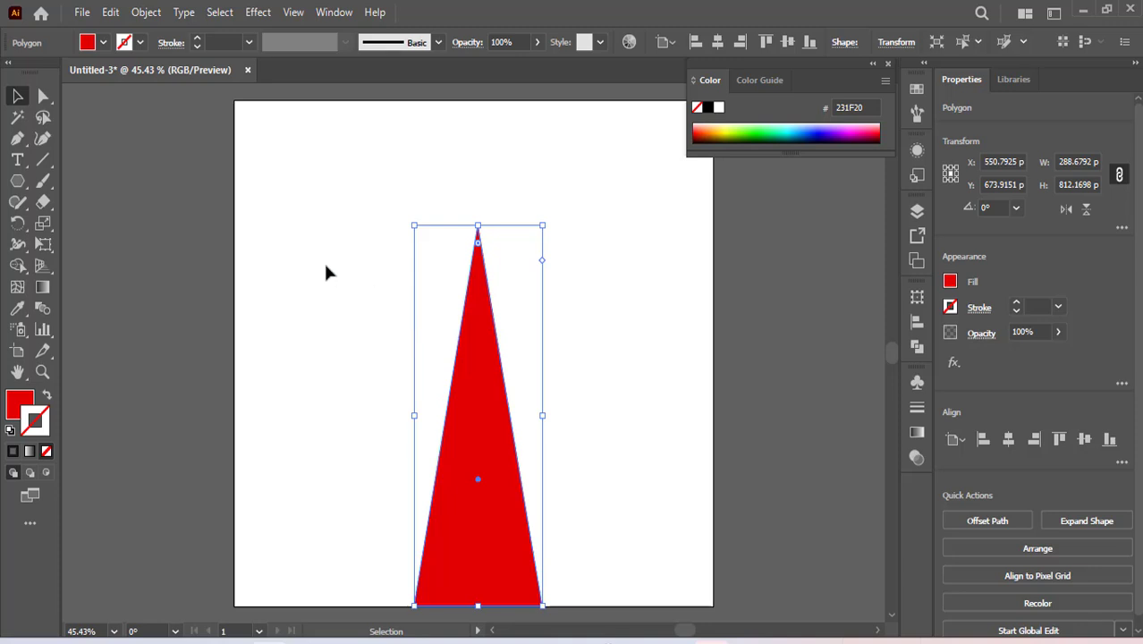
Show the rulers and place one horizontal and one vertical guide crossing at about the artboard's center.
left_click(18, 352)
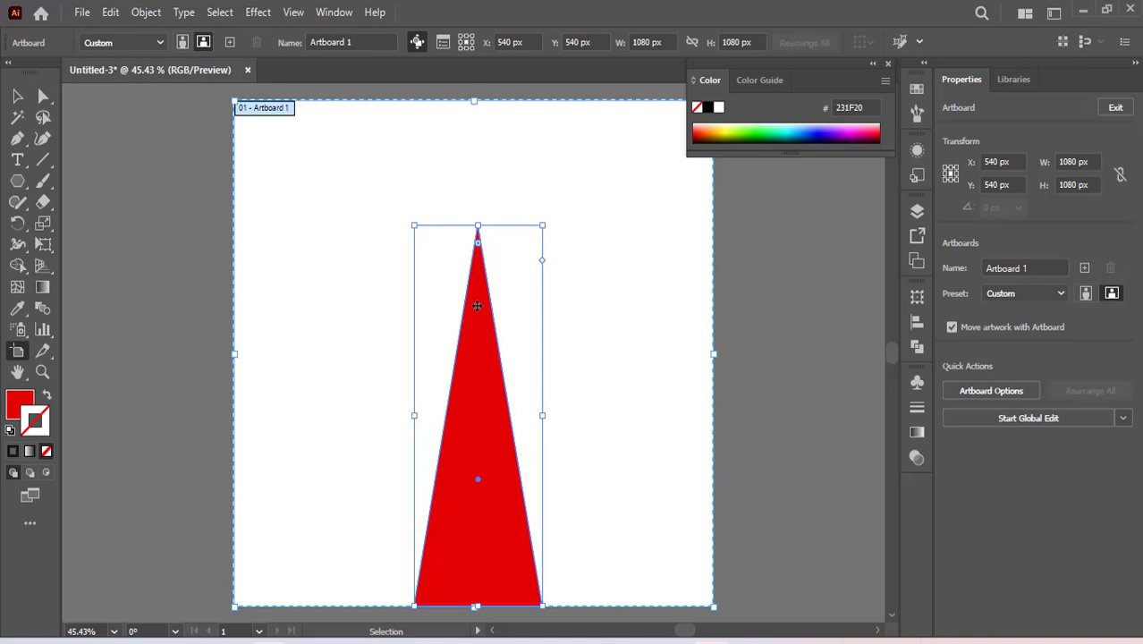
key("ctrl+r")
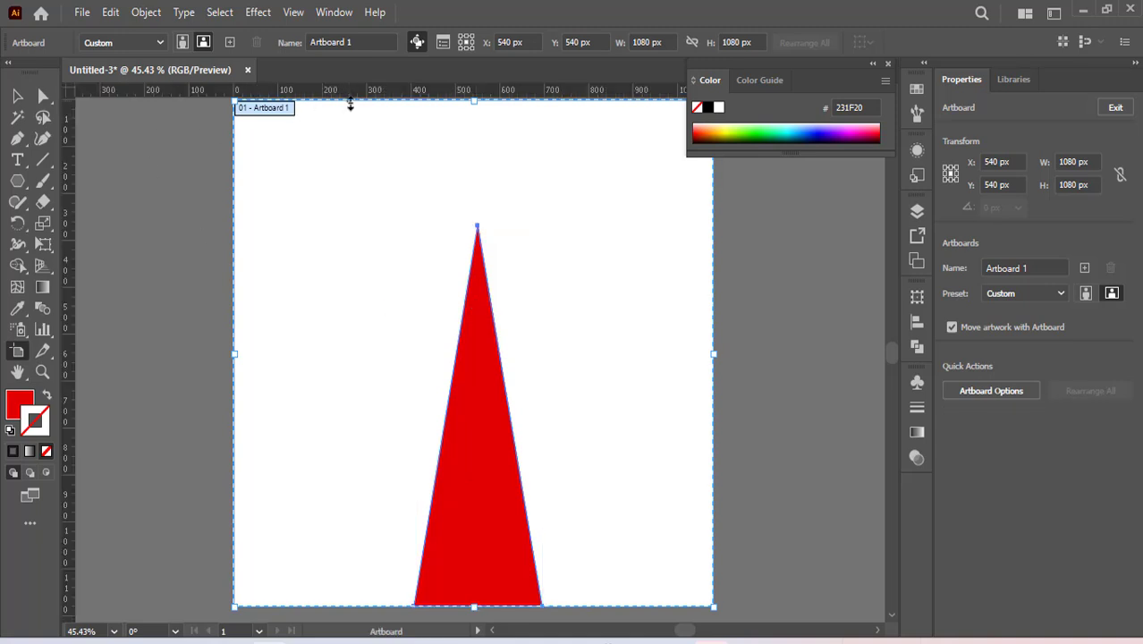
key("ctrl")
left_click_drag(350, 95, 373, 355)
left_click_drag(75, 278, 475, 273)
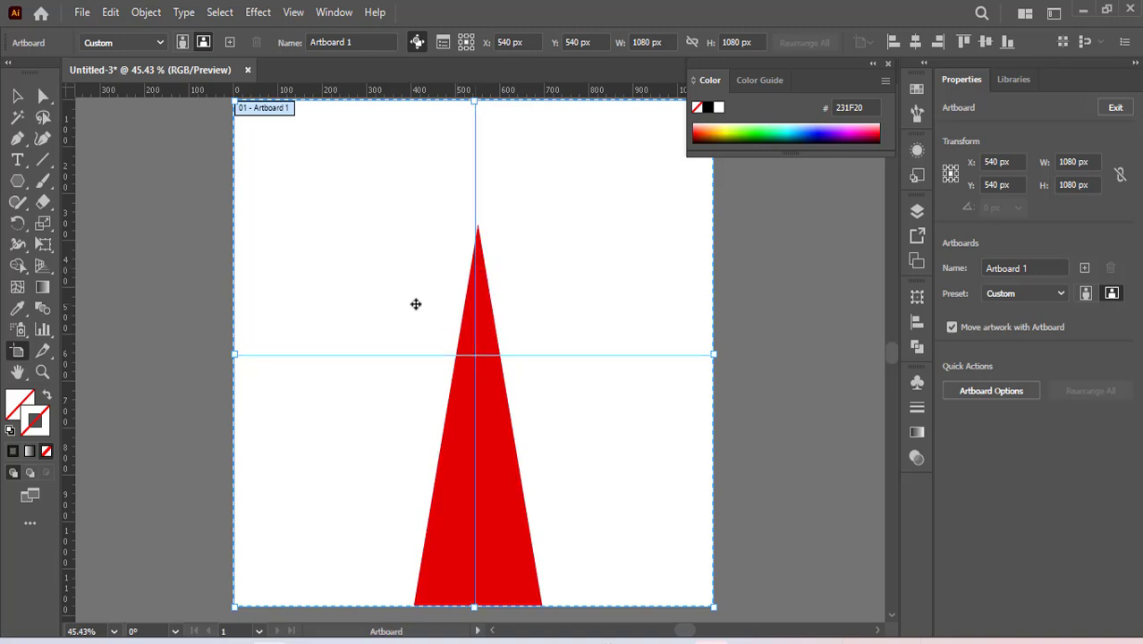
key("v")
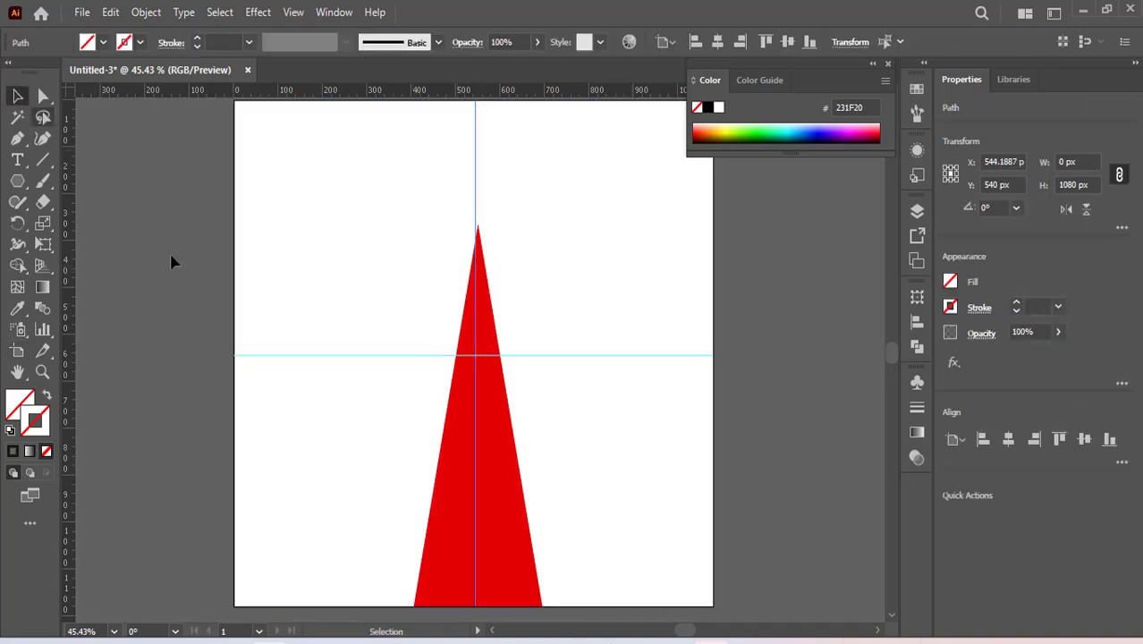
Move the red triangle so its tip sits at the intersection of the two guides, with its base extending below the artboard.
left_click(493, 449)
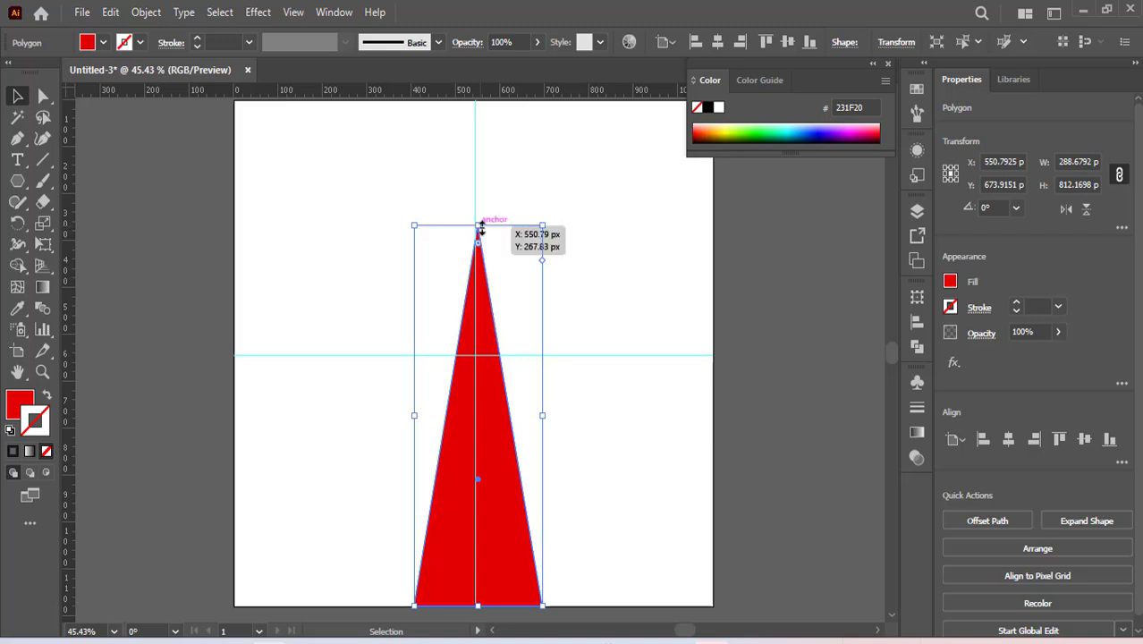
key("Left")
key("Left")
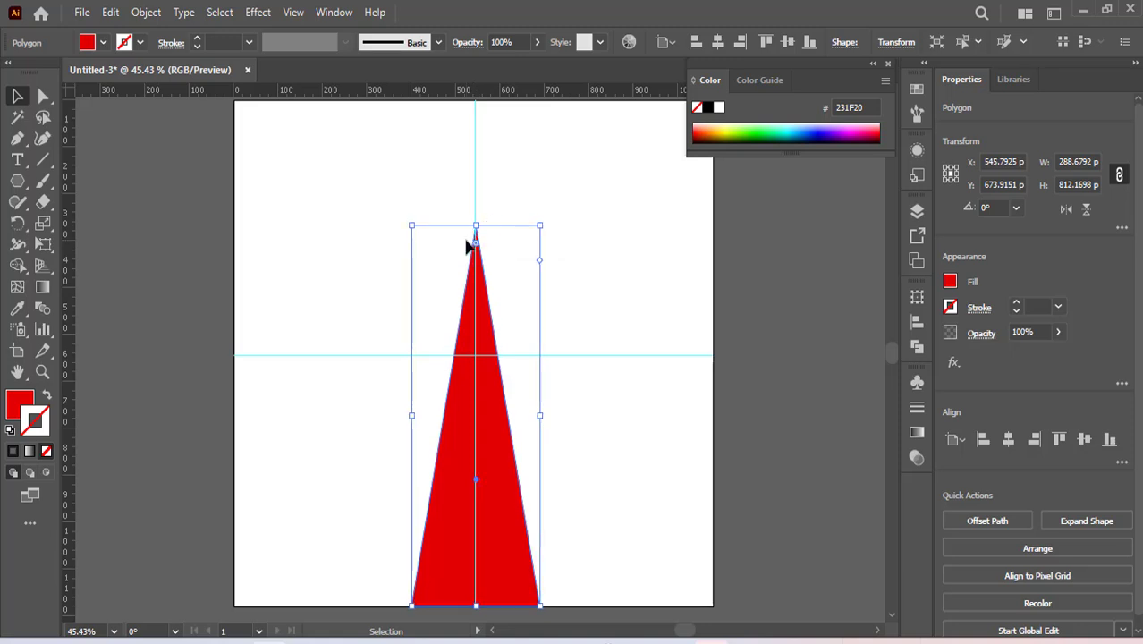
scroll(475, 309, "down", 2)
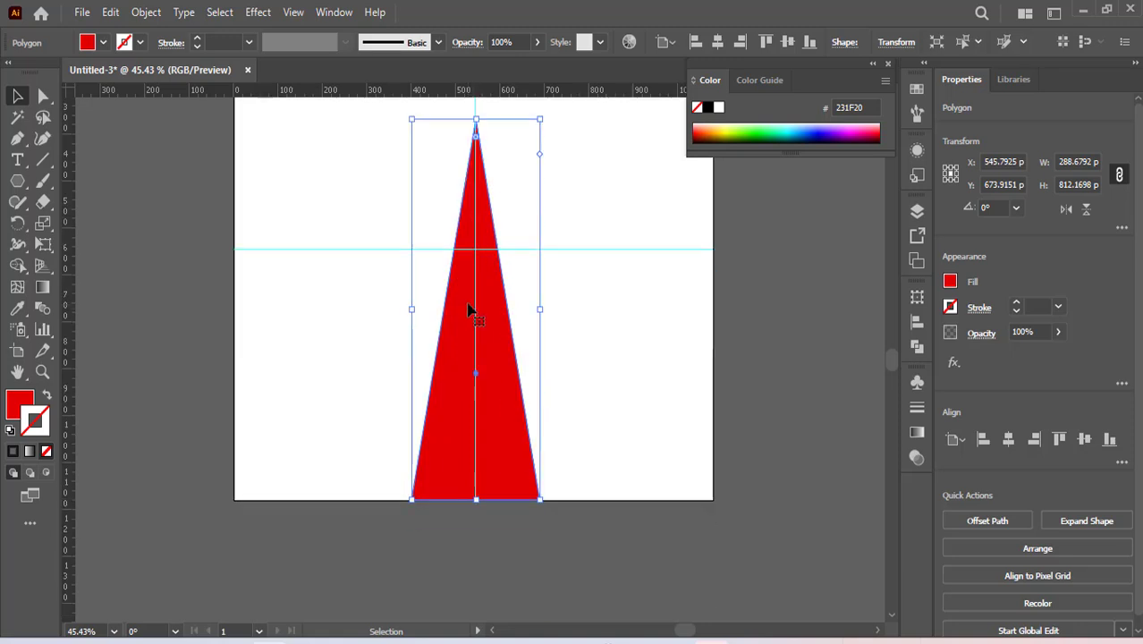
left_click_drag(469, 312, 466, 438)
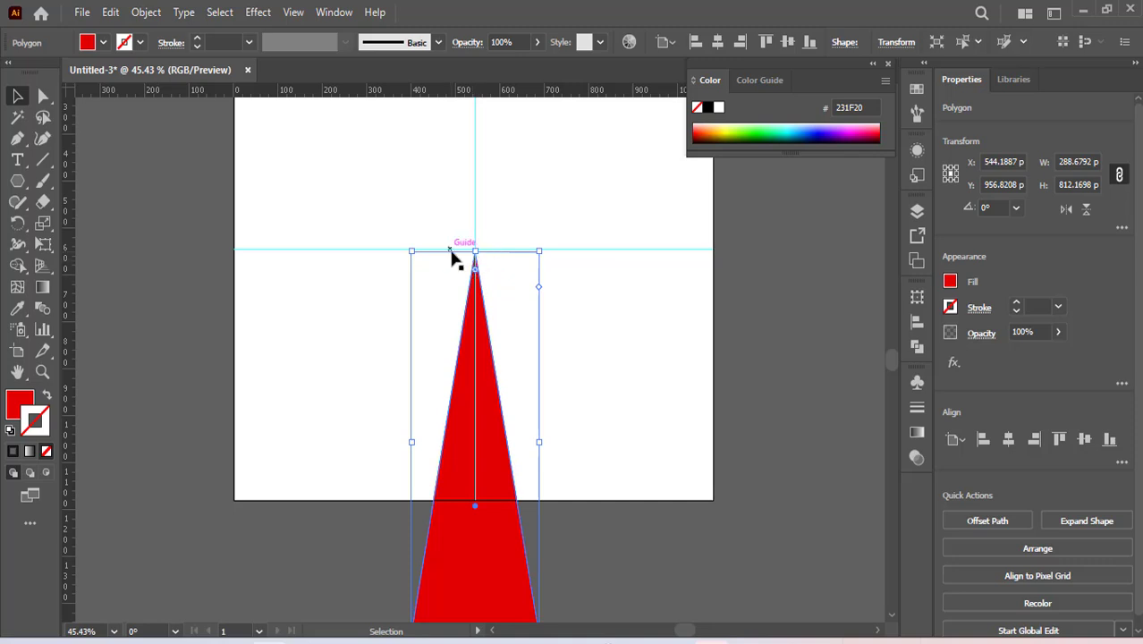
left_click_drag(459, 255, 477, 259)
scroll(505, 420, "down", 4)
scroll(497, 447, "down", 1)
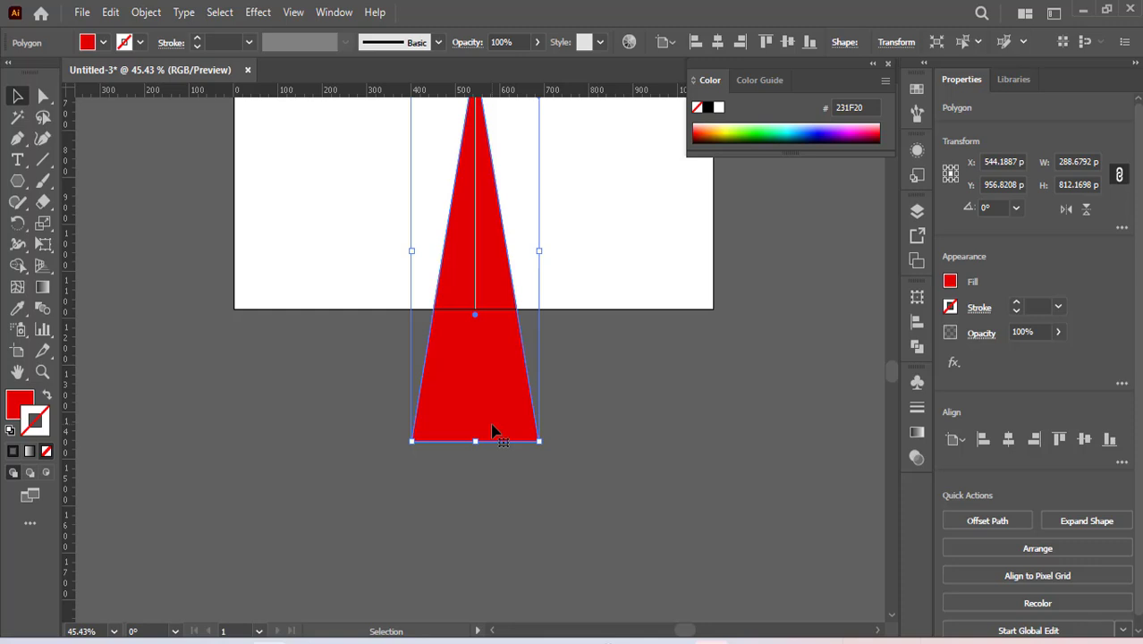
scroll(475, 447, "up", 5)
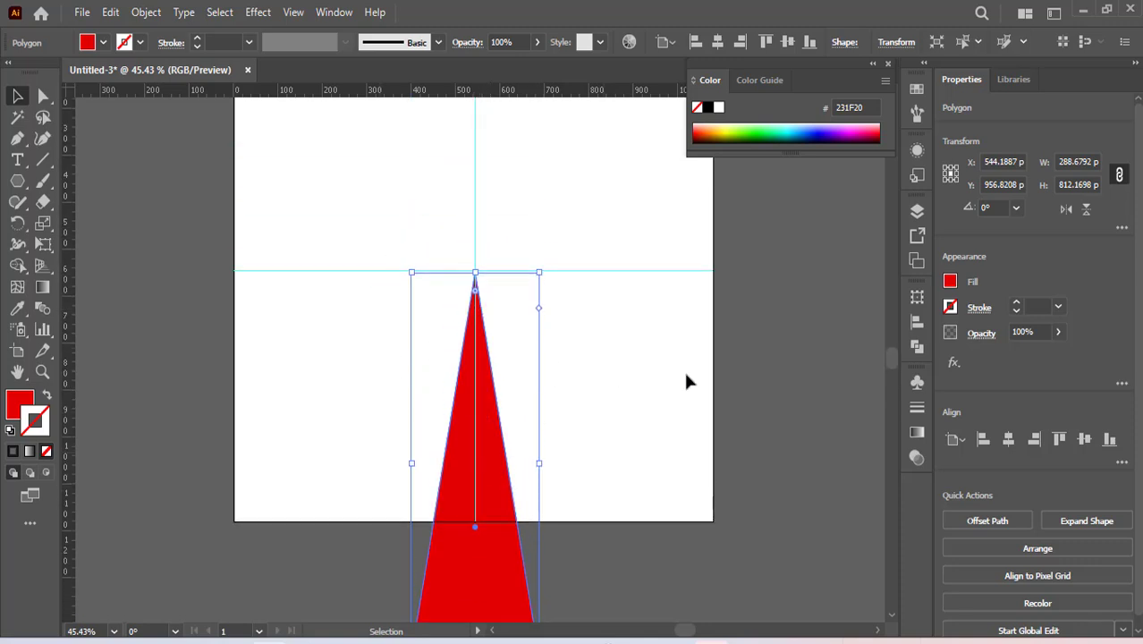
left_click(771, 365)
scroll(455, 468, "down", 2)
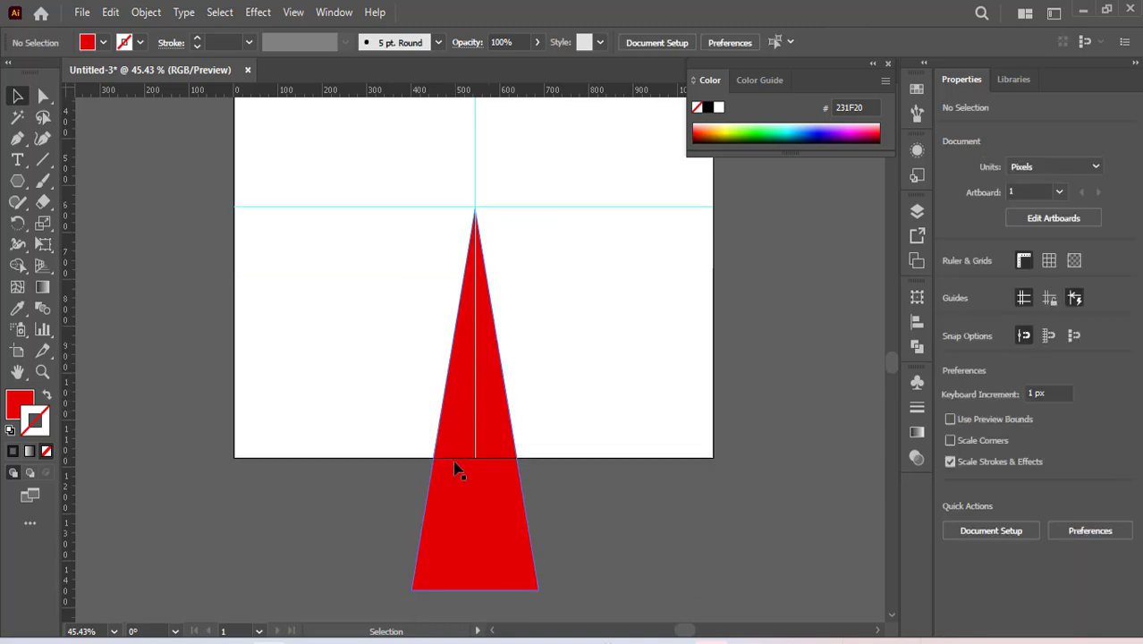
Fill the triangle with the Orange, Yellow preset gradient and leave it without a stroke.
left_click(477, 535)
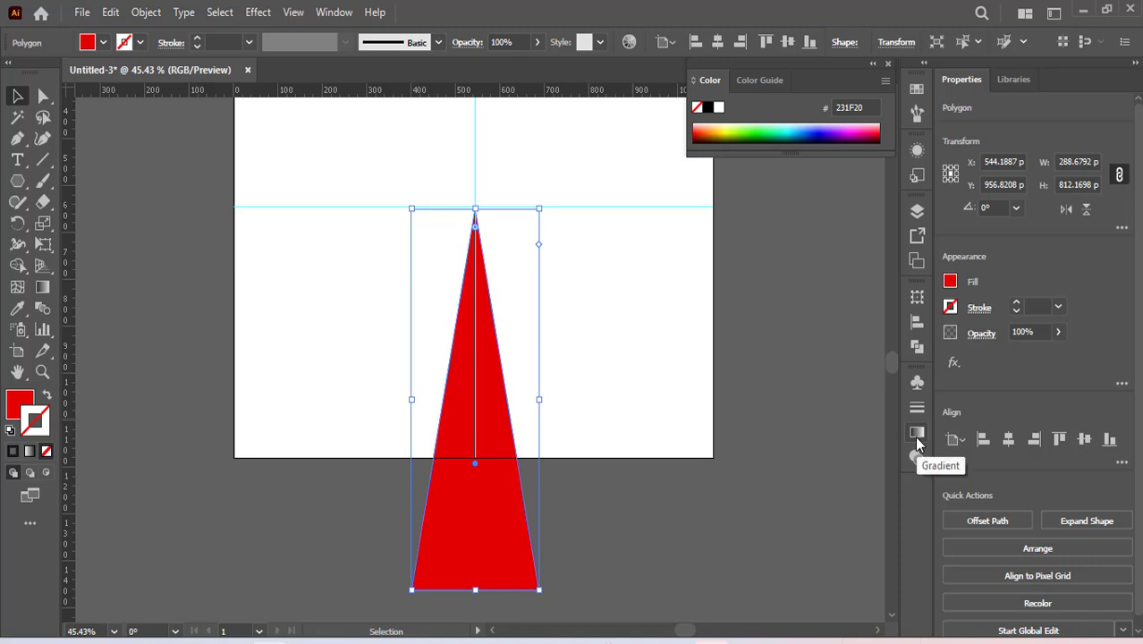
left_click(333, 12)
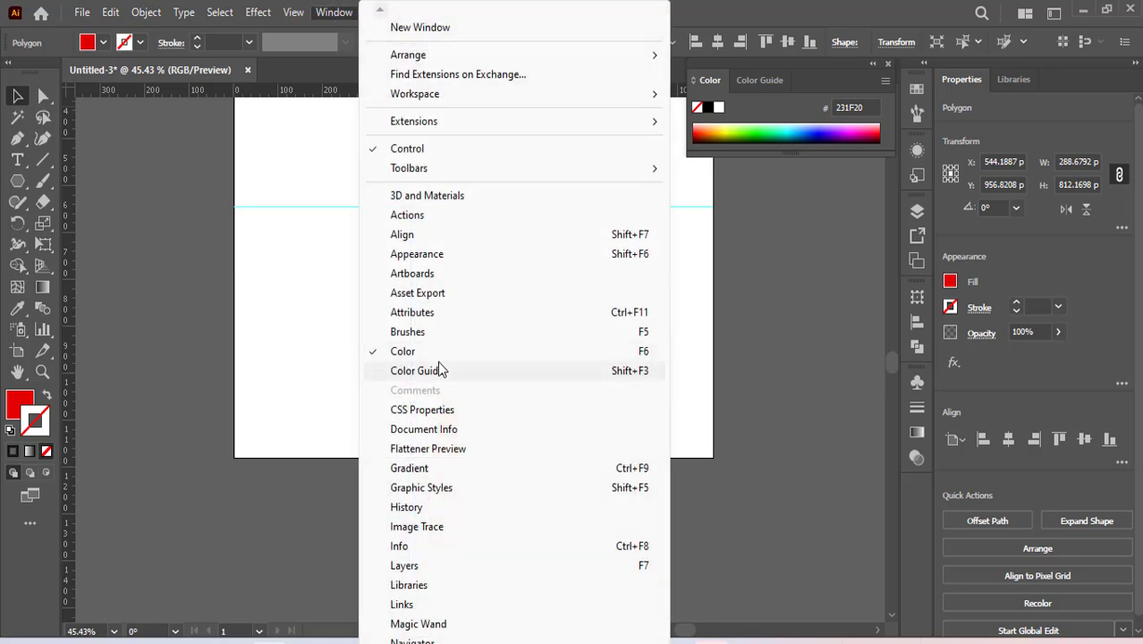
left_click(422, 467)
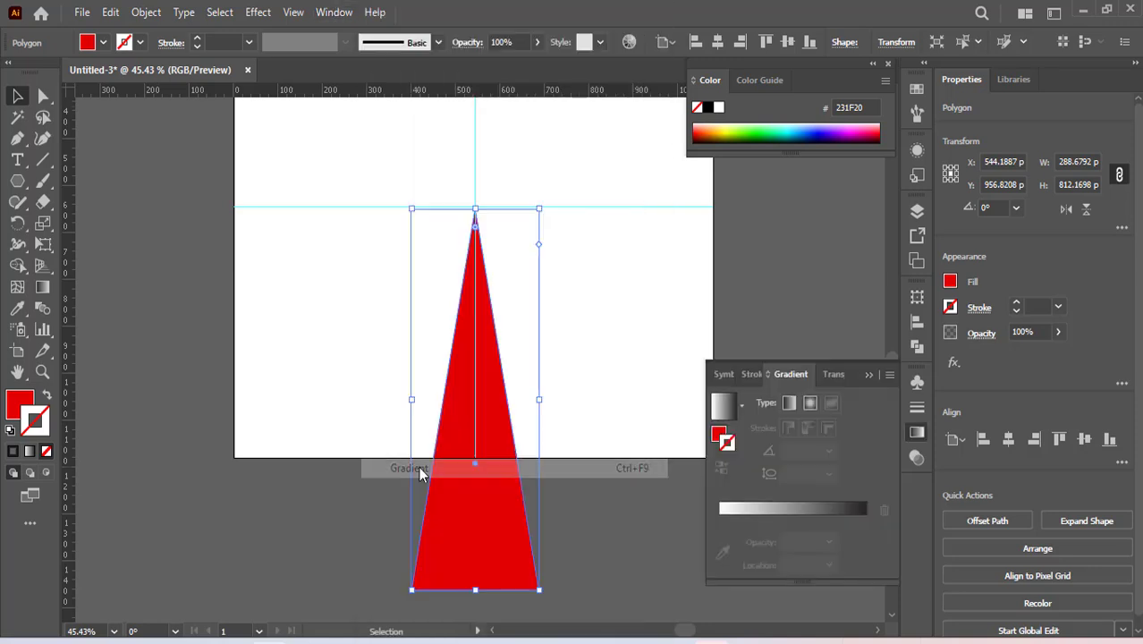
left_click(743, 409)
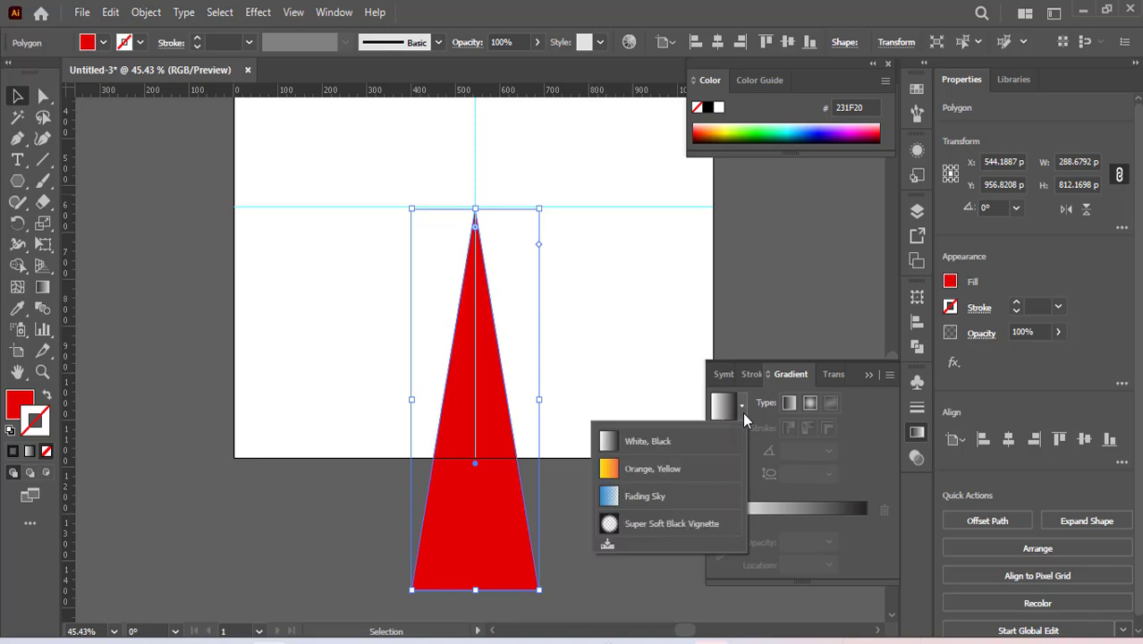
left_click(641, 474)
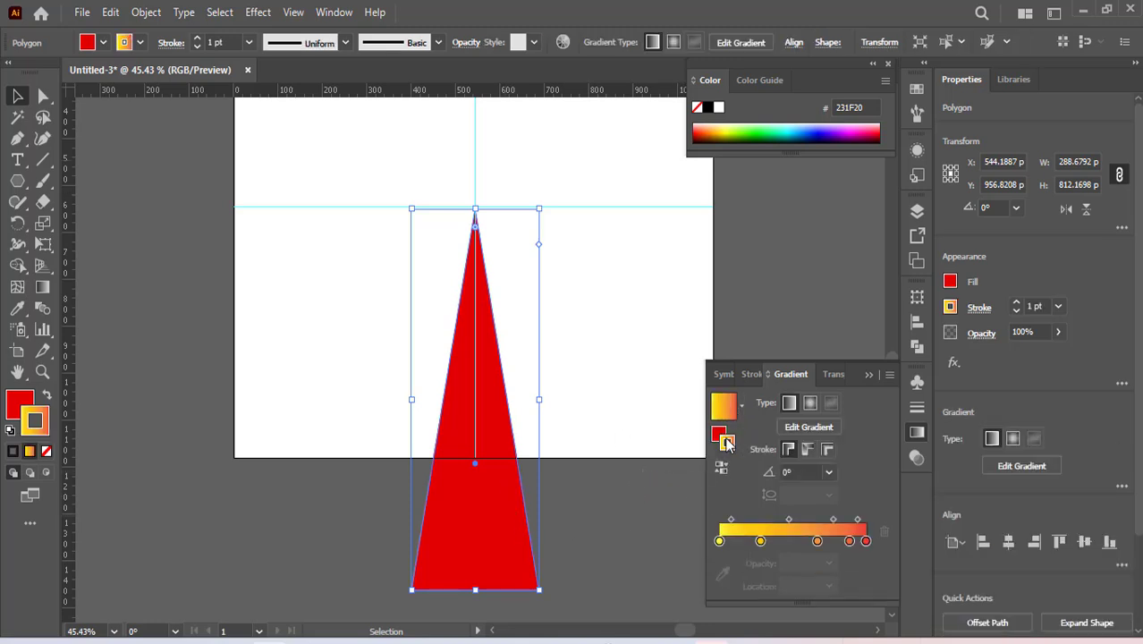
left_click(46, 398)
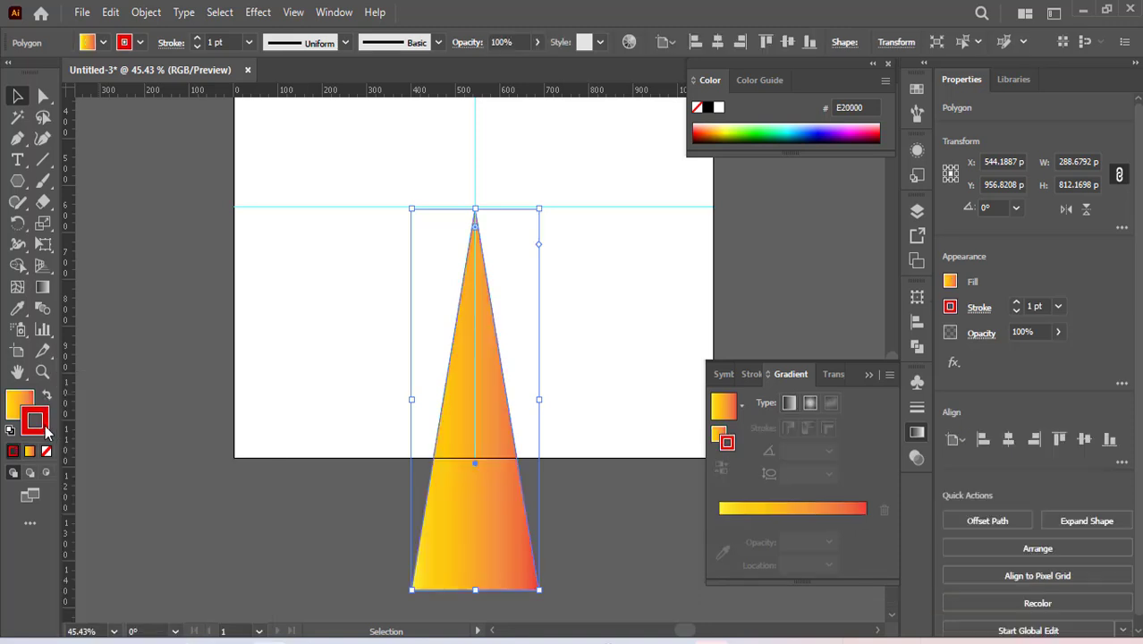
left_click(46, 451)
left_click(20, 404)
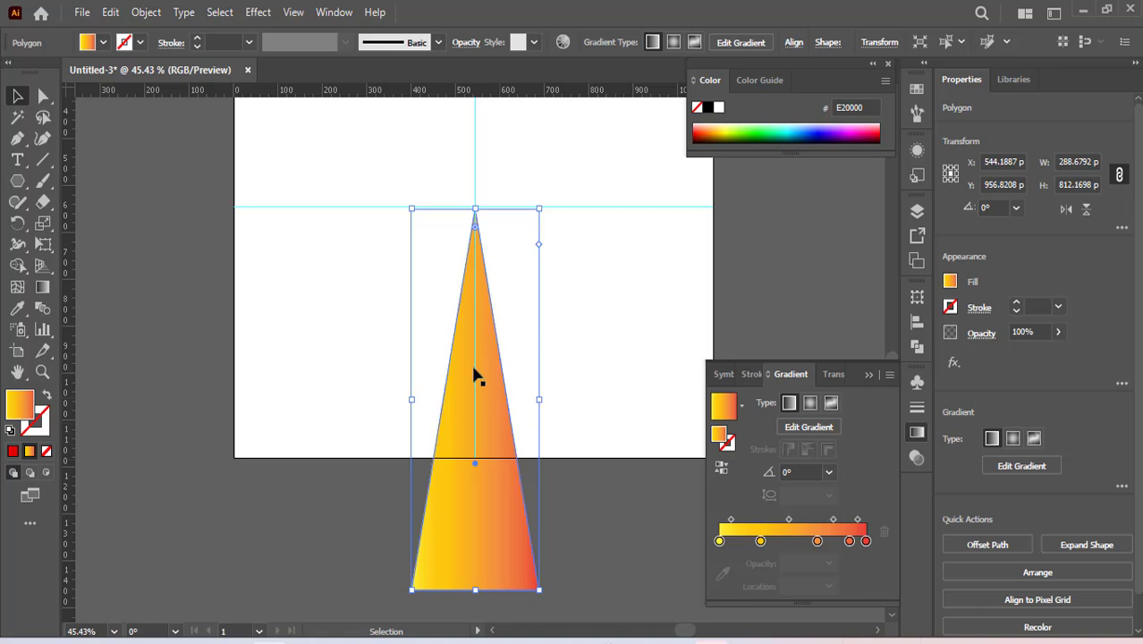
Redraw the triangle's linear gradient at about -96°, running from yellow near the tip to red at the base.
left_click_drag(727, 419, 424, 383)
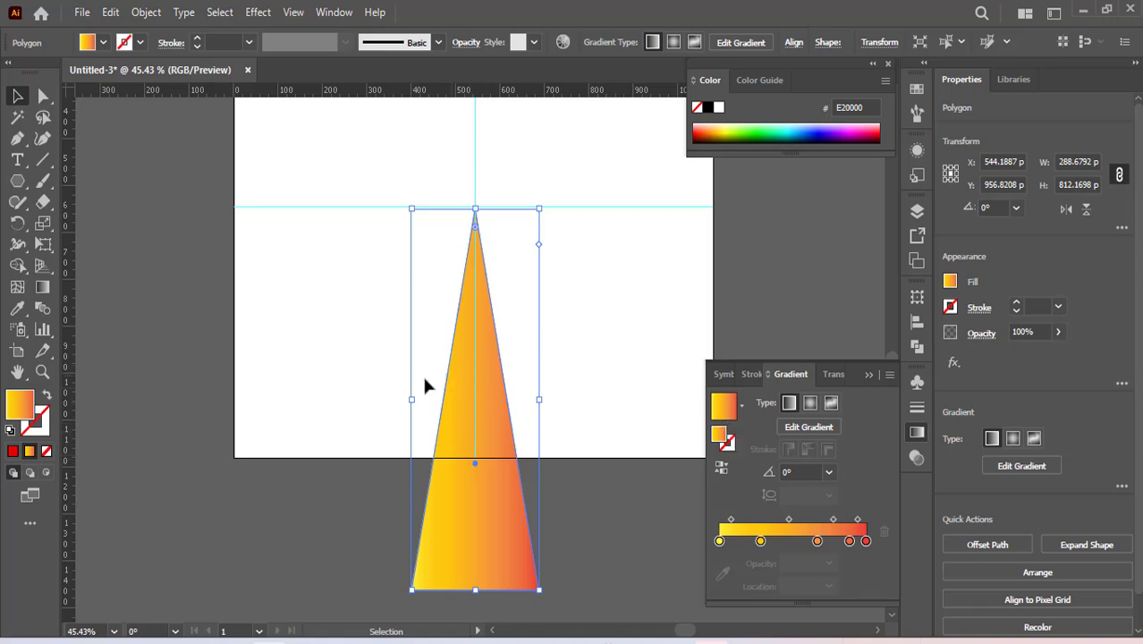
left_click(43, 288)
left_click_drag(474, 315, 474, 481)
left_click_drag(442, 283, 490, 494)
left_click_drag(495, 251, 485, 486)
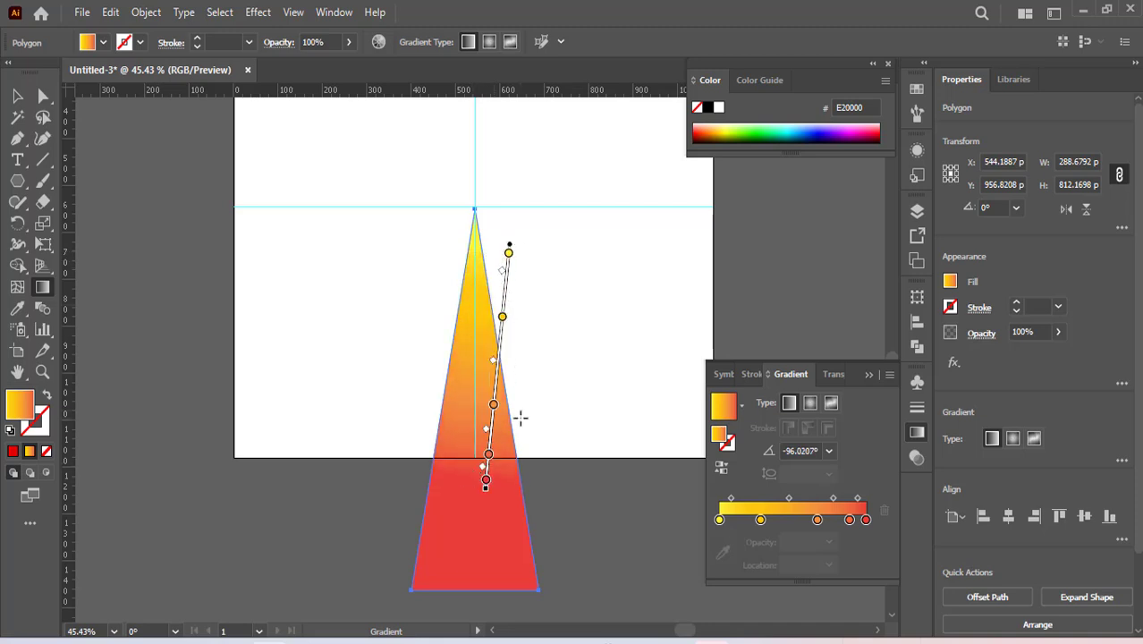
key("ctrl+F9")
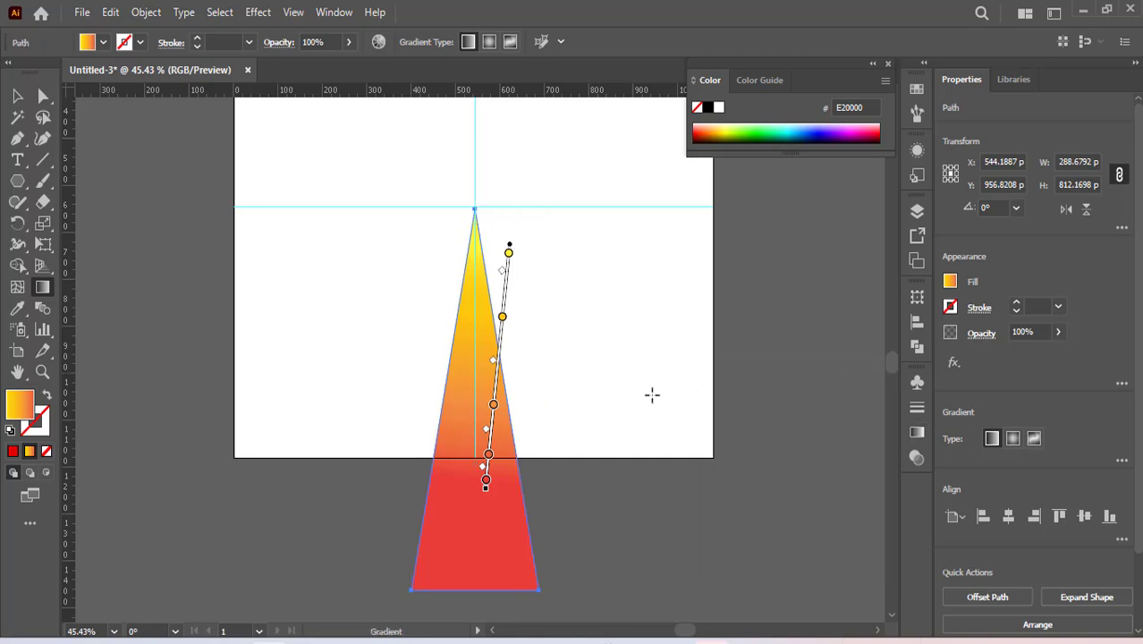
left_click(17, 96)
left_click(365, 447)
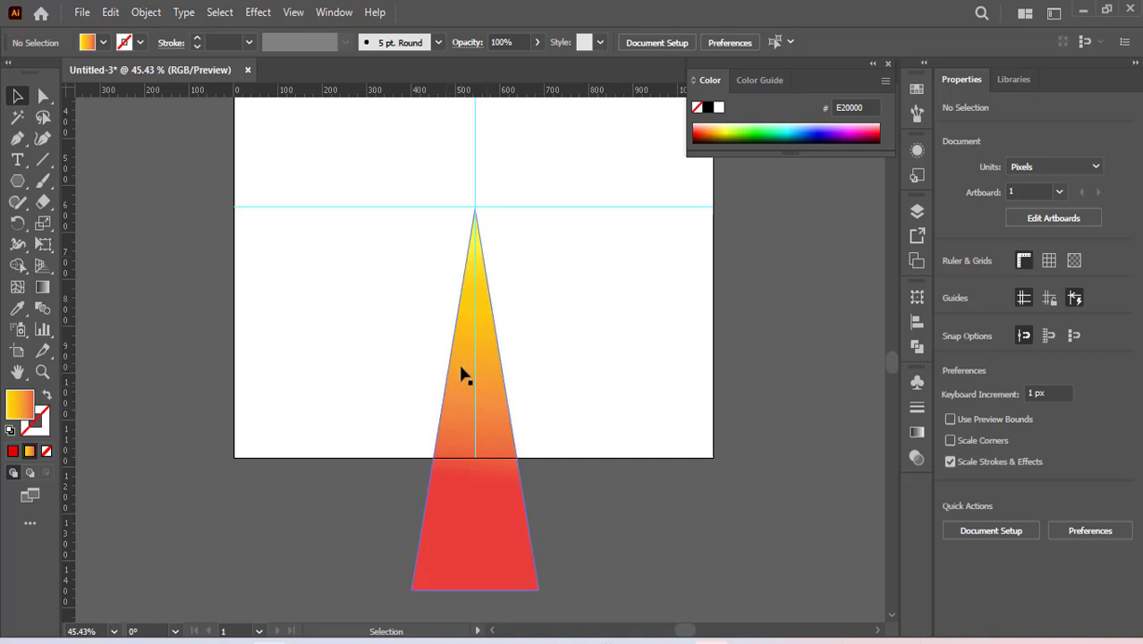
Start a Transform effect on the gradient triangle, with 20 copies and the top-center reference point.
left_click(491, 408)
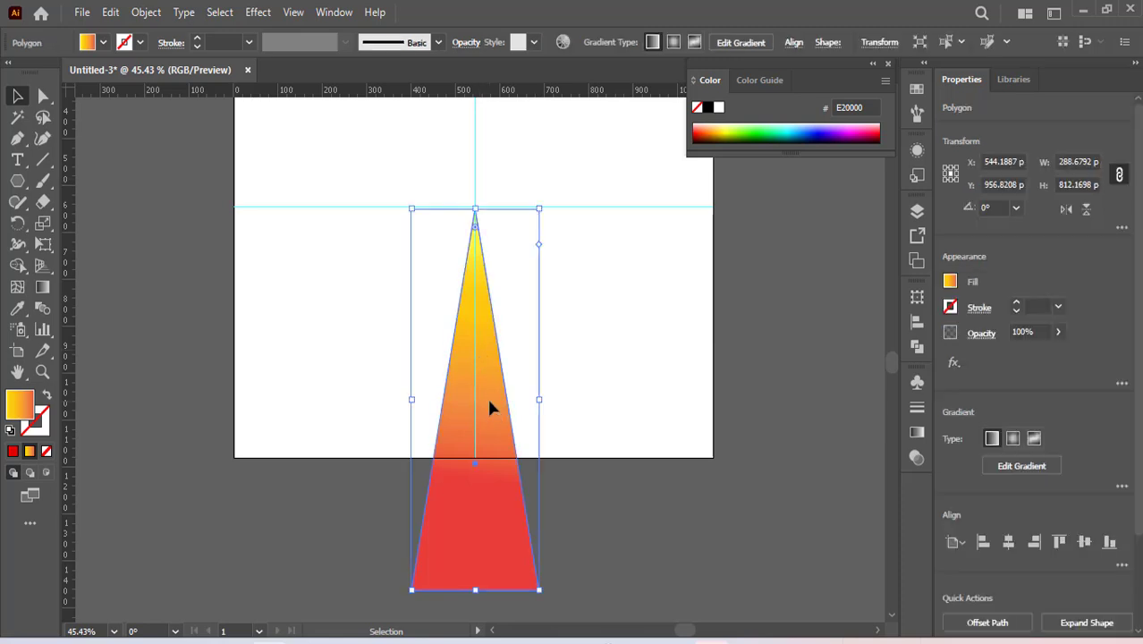
left_click(256, 13)
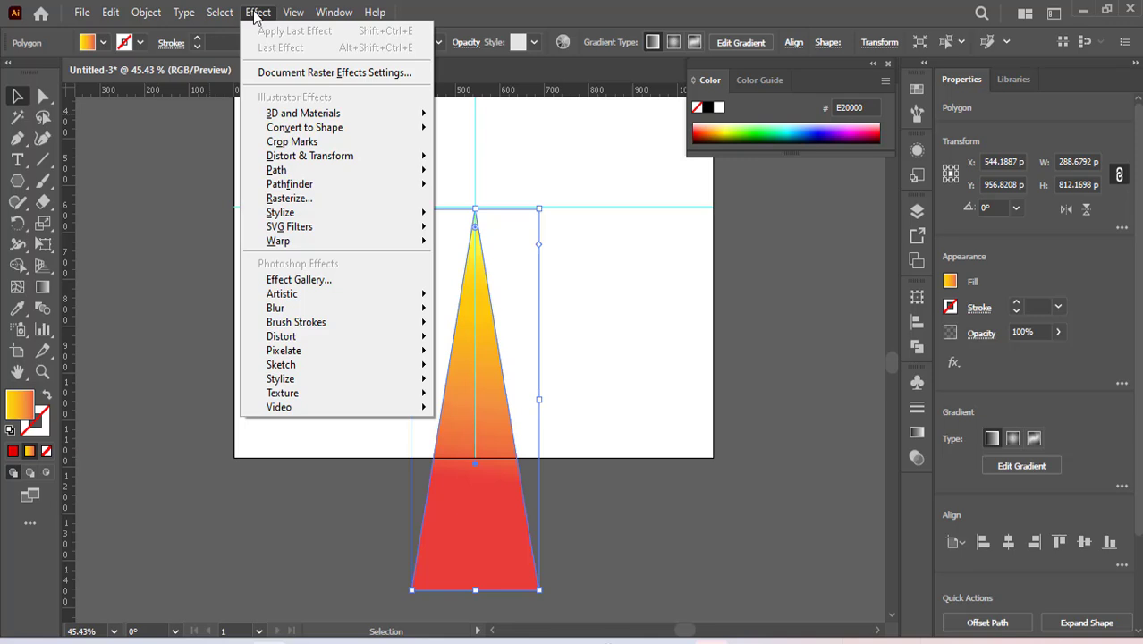
mouse_move(300, 159)
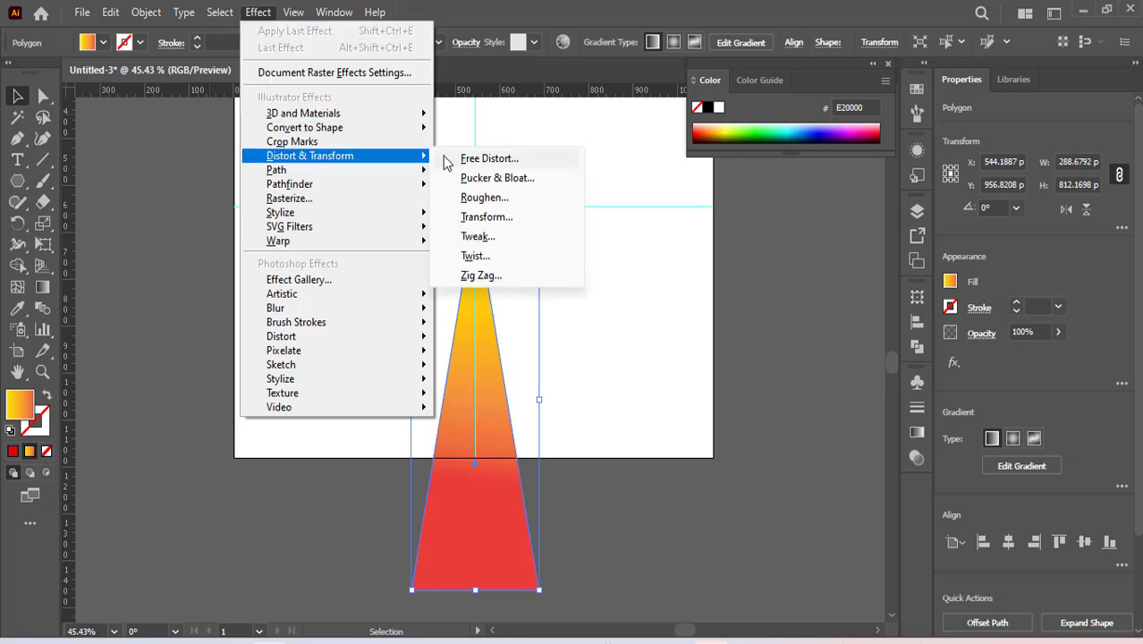
left_click(486, 224)
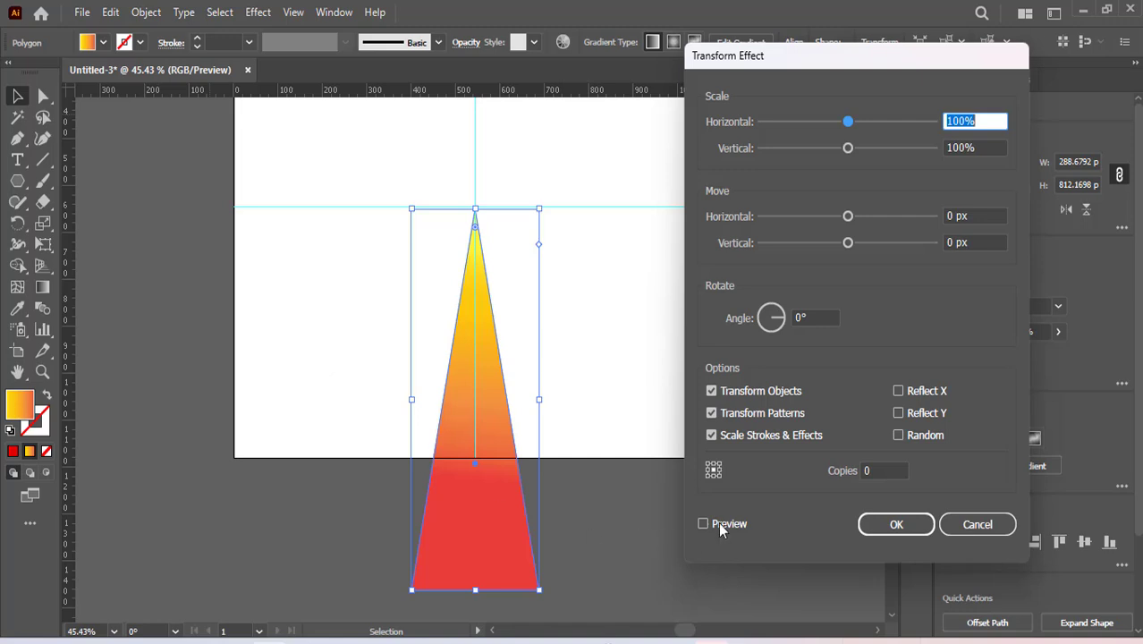
left_click(866, 471)
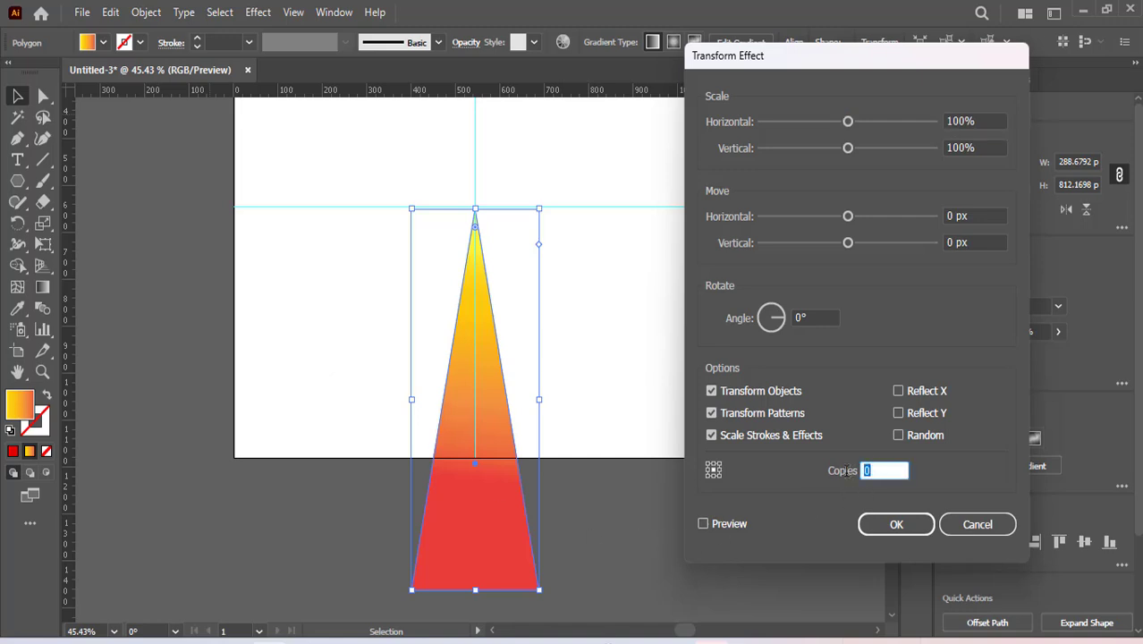
type("20")
Try a rotation angle of 360/17 for the copies and preview the effect.
left_click(799, 317)
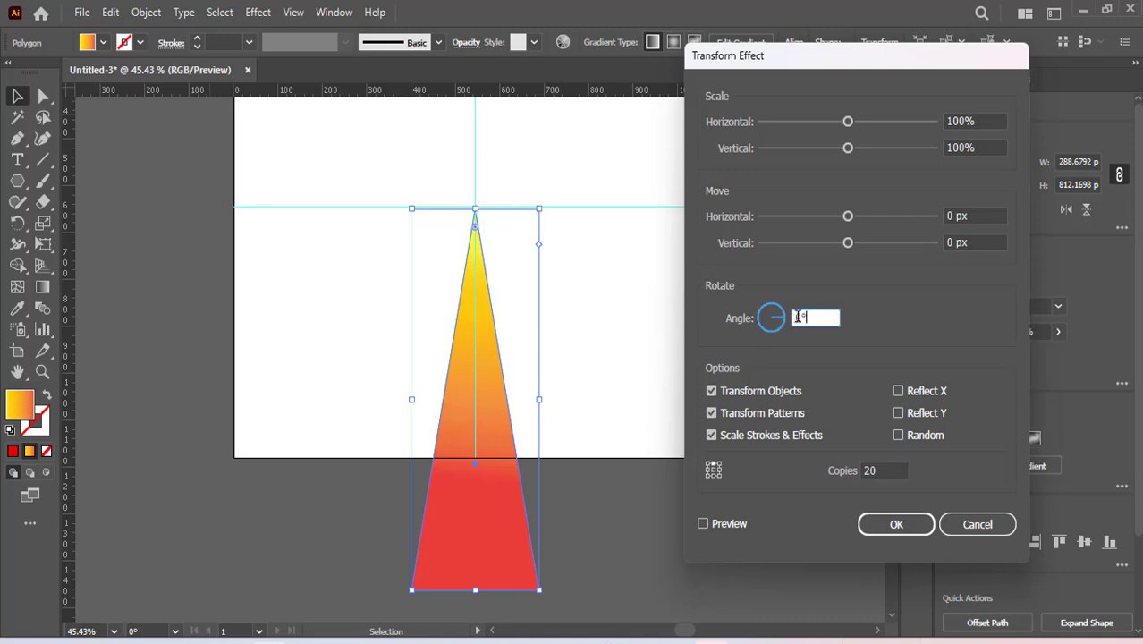
left_click_drag(799, 316, 785, 316)
type("360/17")
left_click(703, 524)
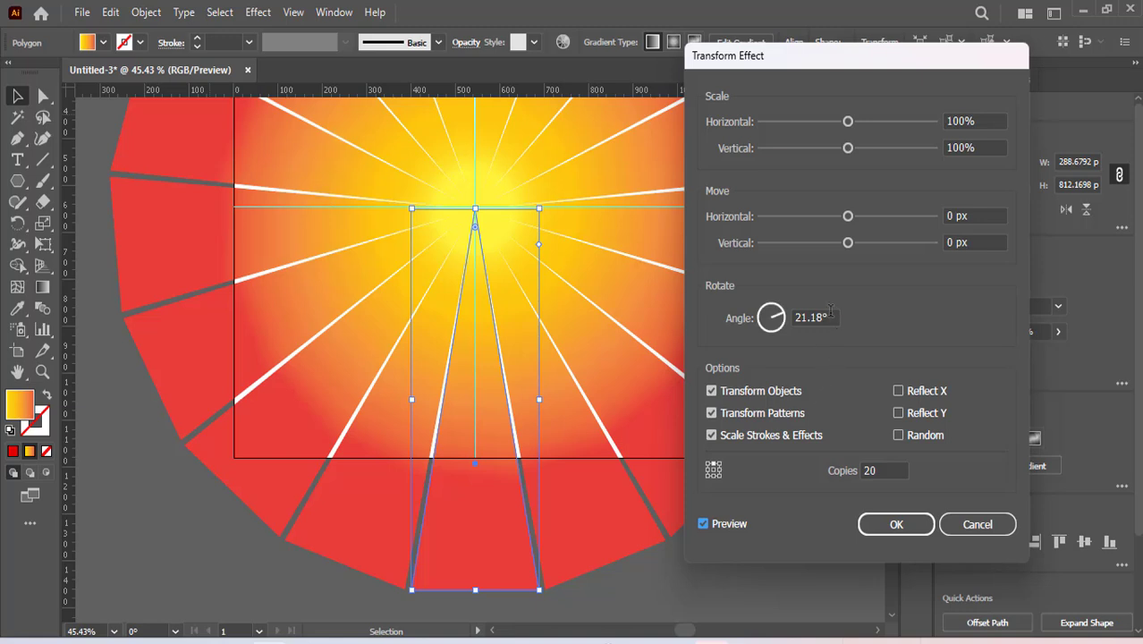
Set the rotation angle of the copies to 360/15 and apply the Transform effect.
left_click(792, 318)
type("3")
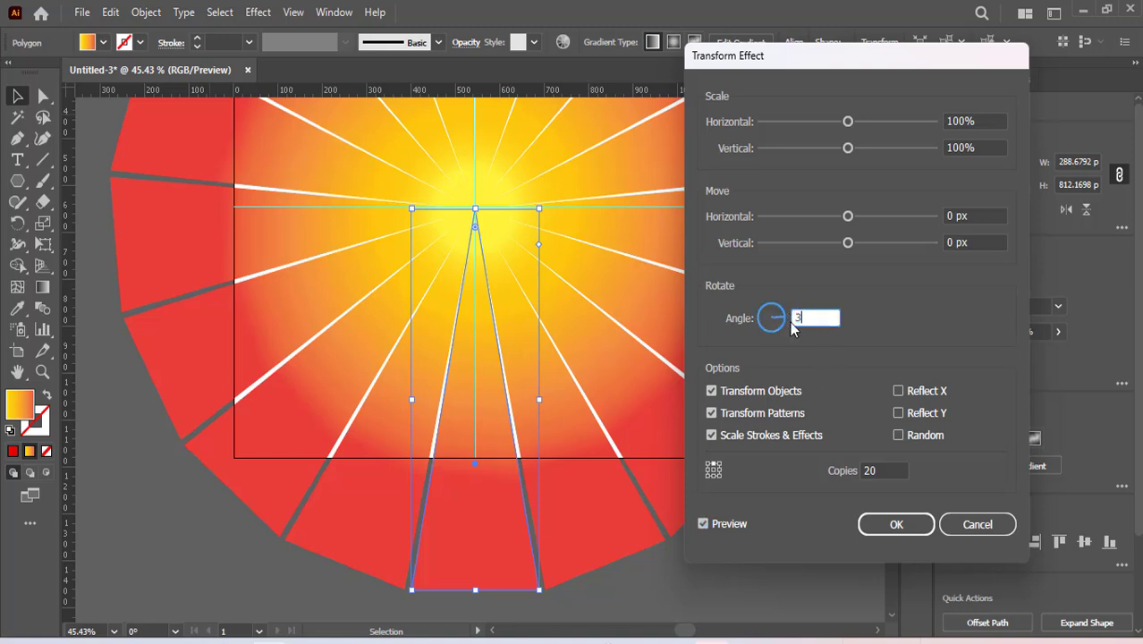
type("60/15")
left_click(705, 524)
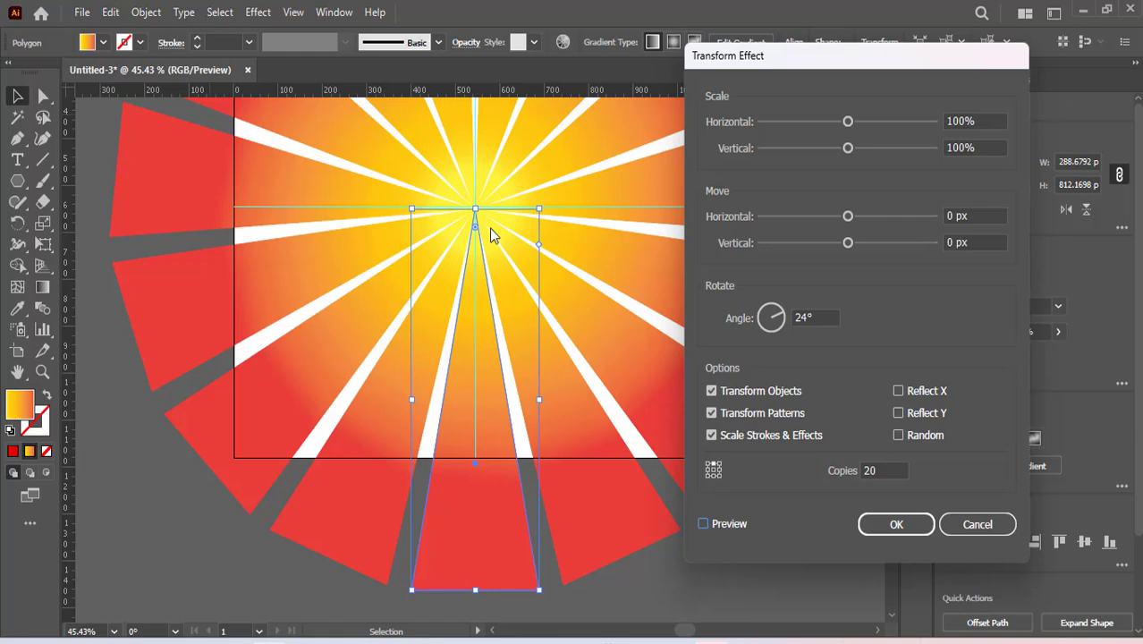
left_click(896, 526)
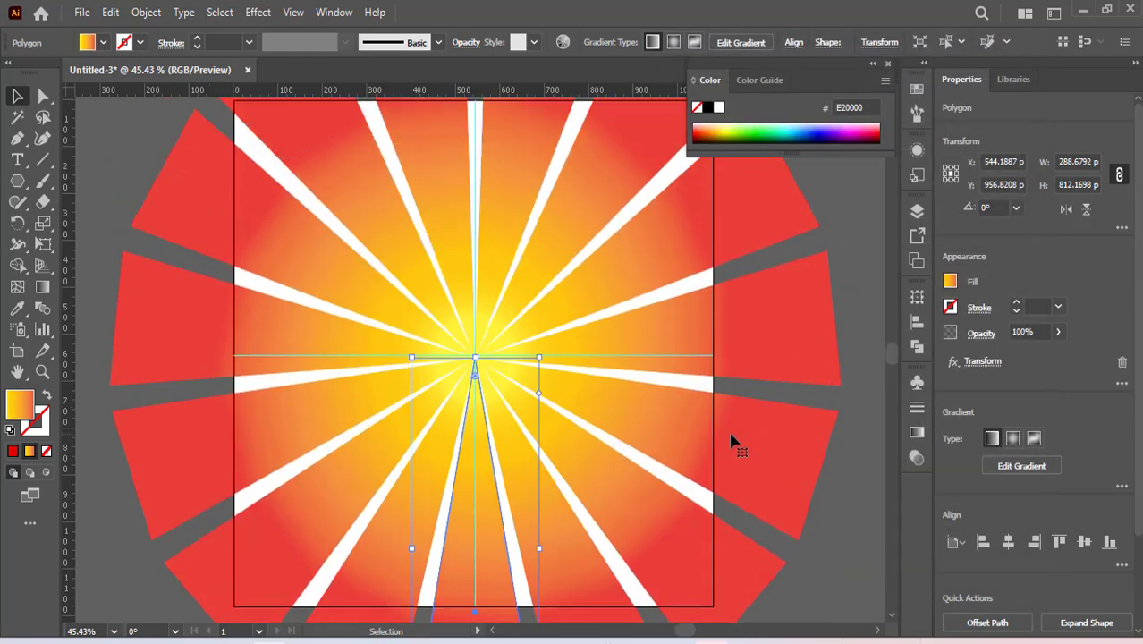
Redraw the linear gradient diagonally across the original triangle at about -44°, starting outside its left edge and ending just past its right edge.
scroll(506, 251, "up", 1)
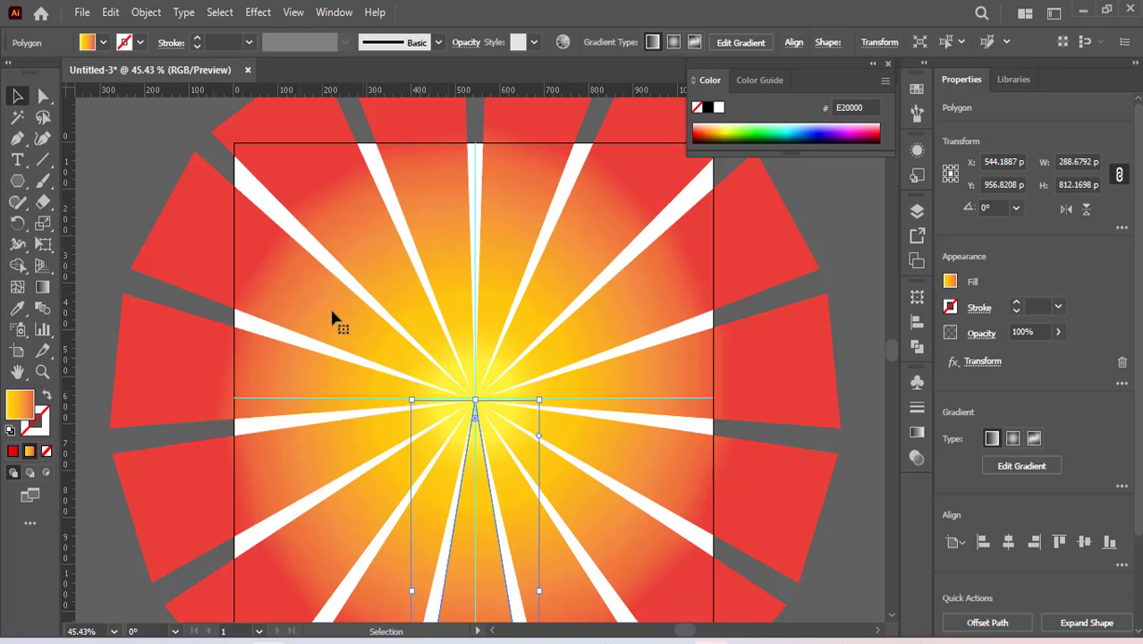
scroll(422, 318, "down", 3)
scroll(420, 308, "down", 3)
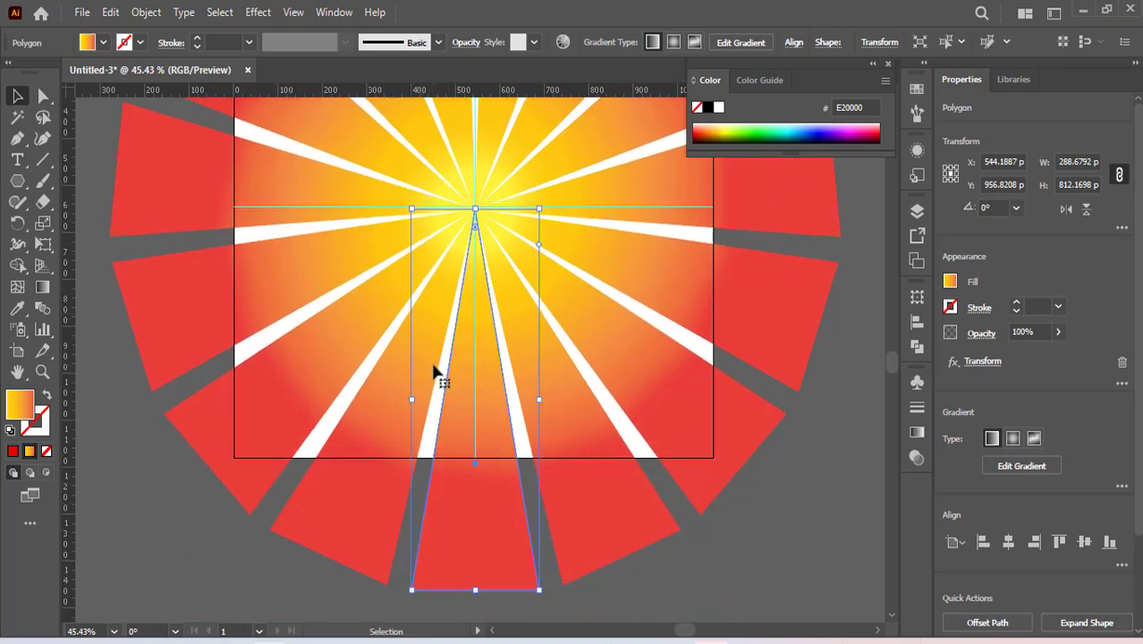
scroll(431, 367, "up", 2)
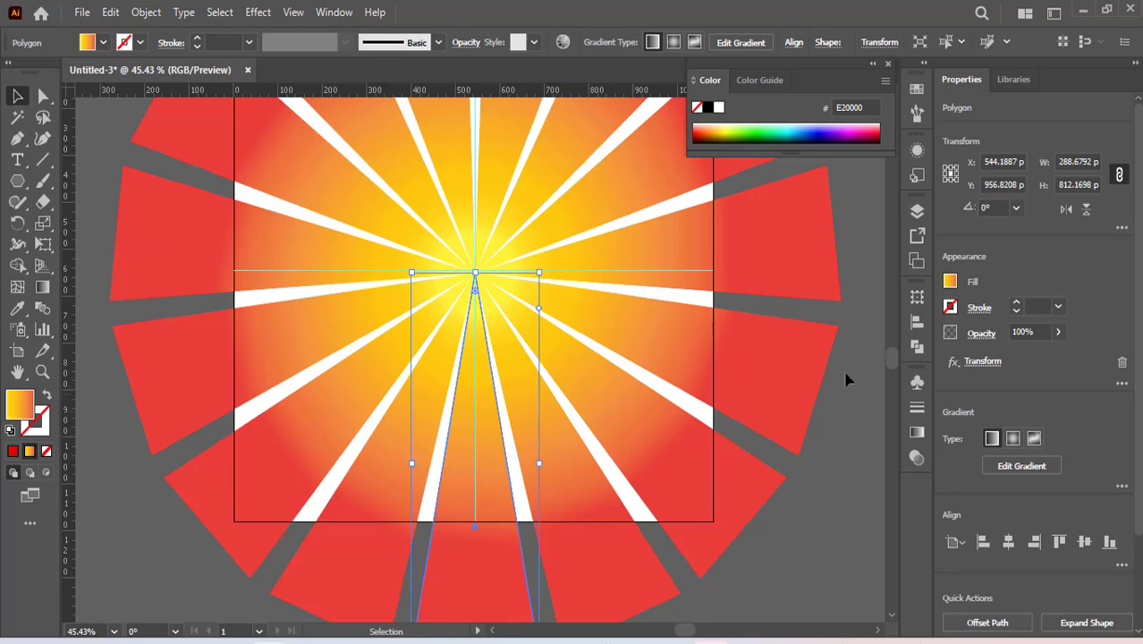
left_click(914, 436)
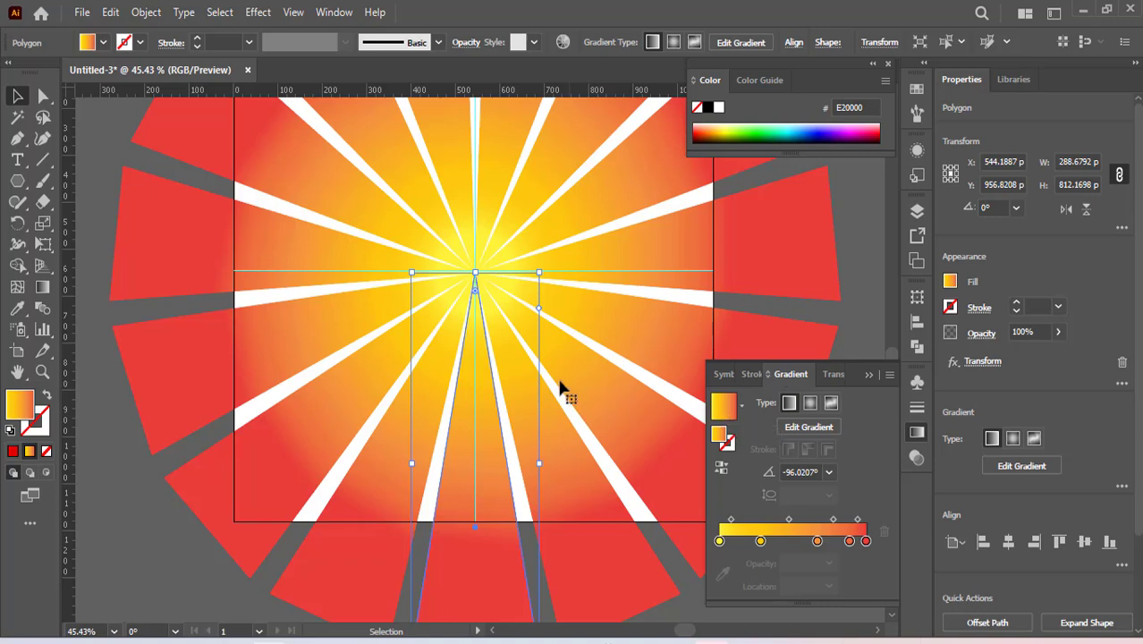
left_click(42, 287)
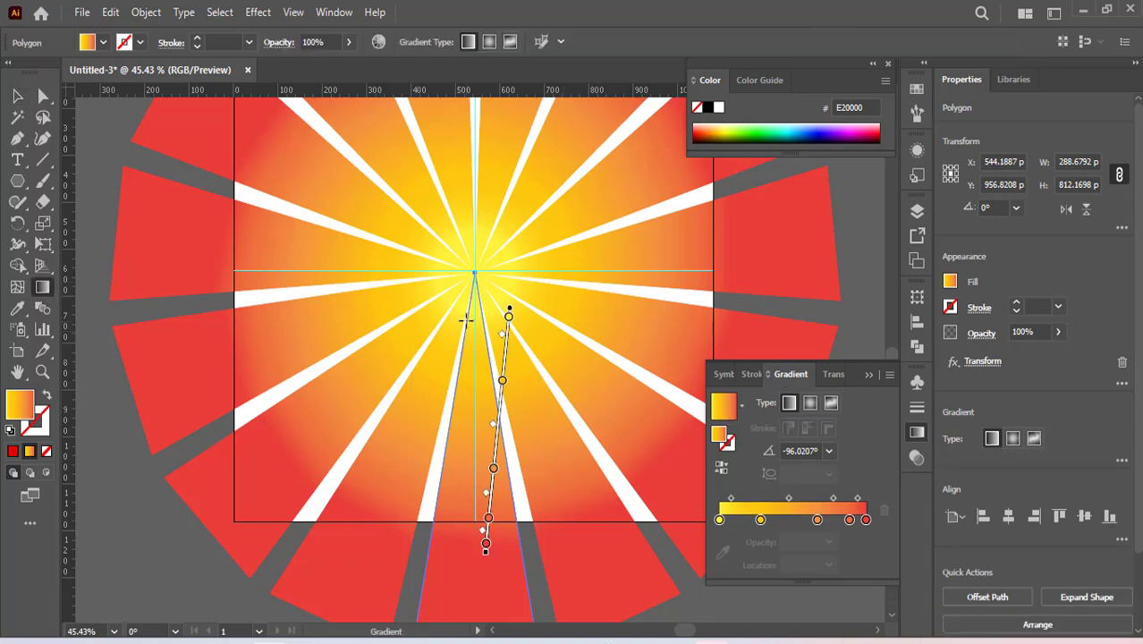
left_click_drag(459, 315, 546, 429)
left_click_drag(376, 385, 481, 510)
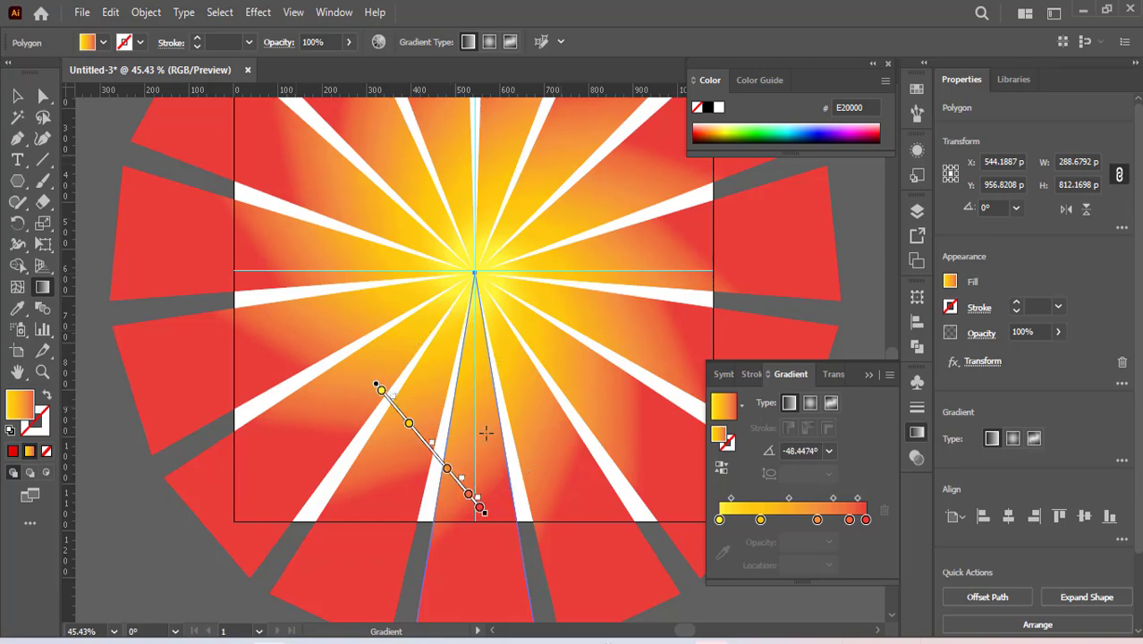
key("v")
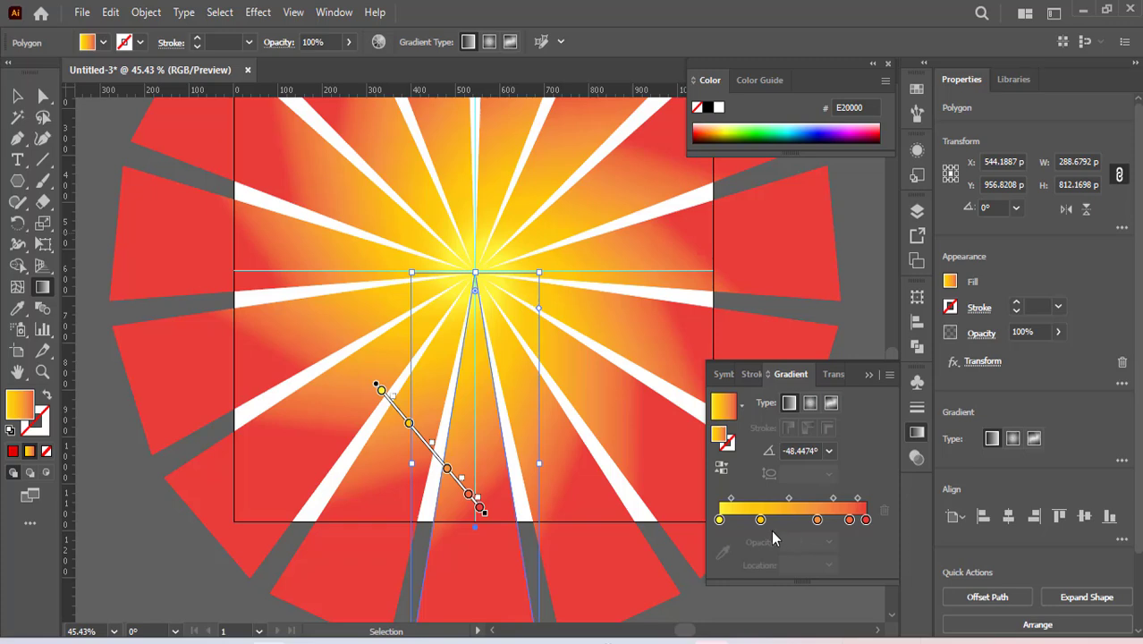
key("g")
left_click_drag(464, 300, 530, 551)
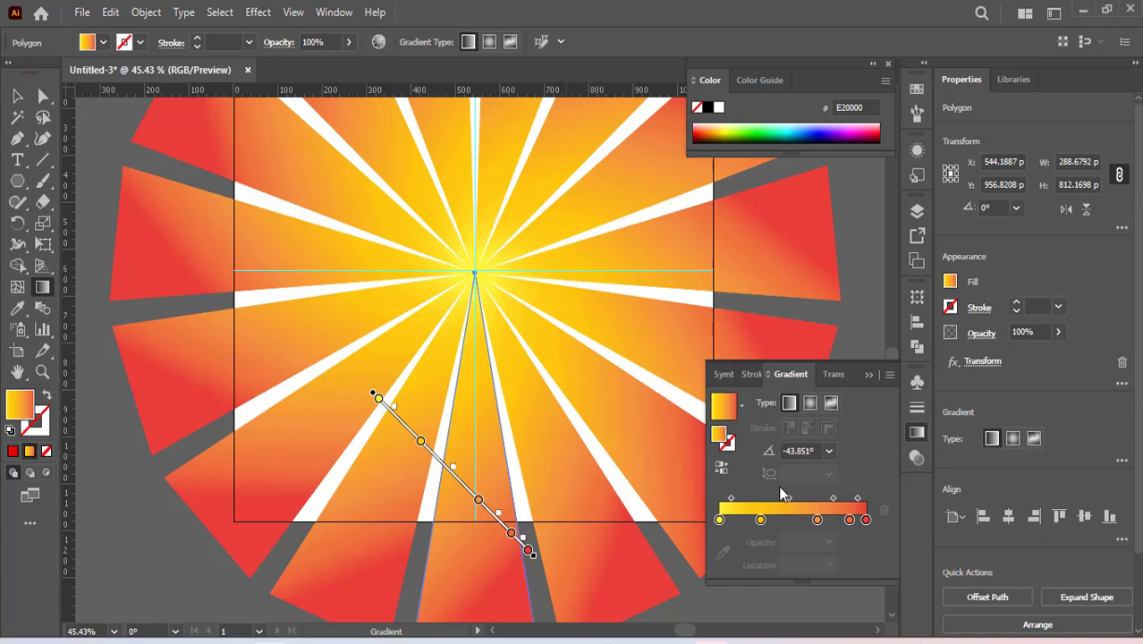
left_click(869, 375)
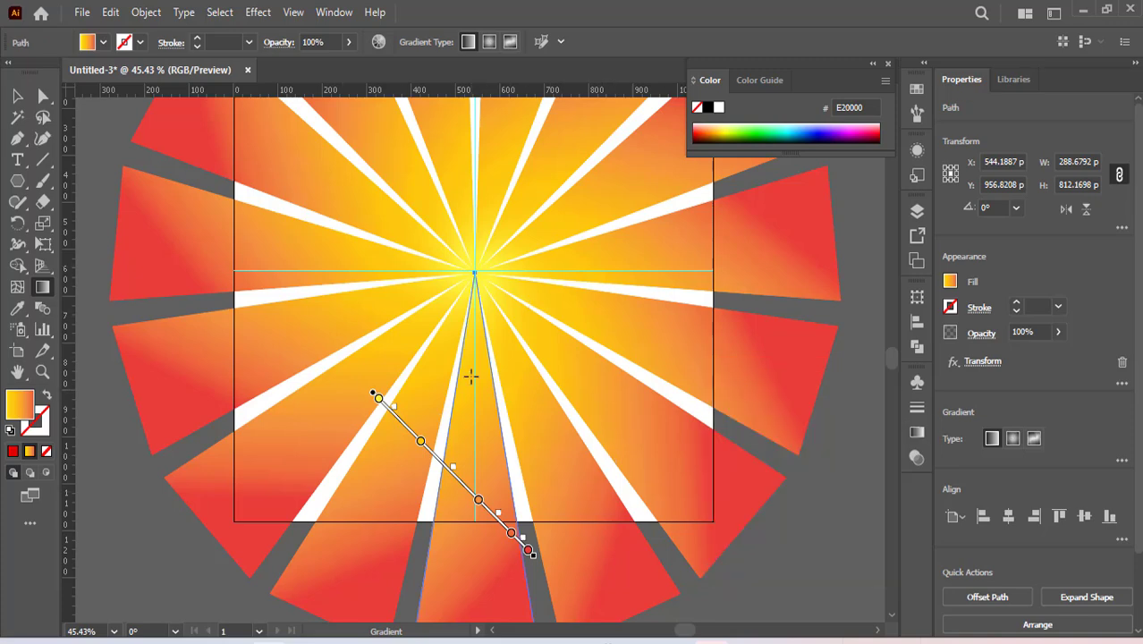
Show the triangle's appearance attributes and add a second fill above its stroke.
scroll(470, 375, "down", 1)
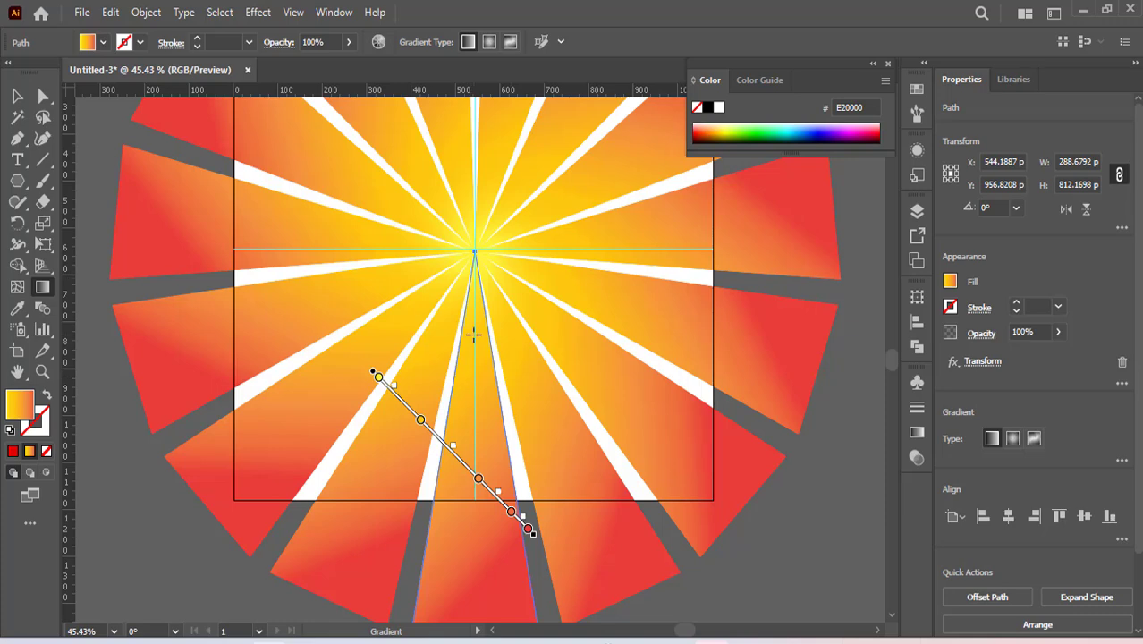
scroll(474, 334, "up", 4)
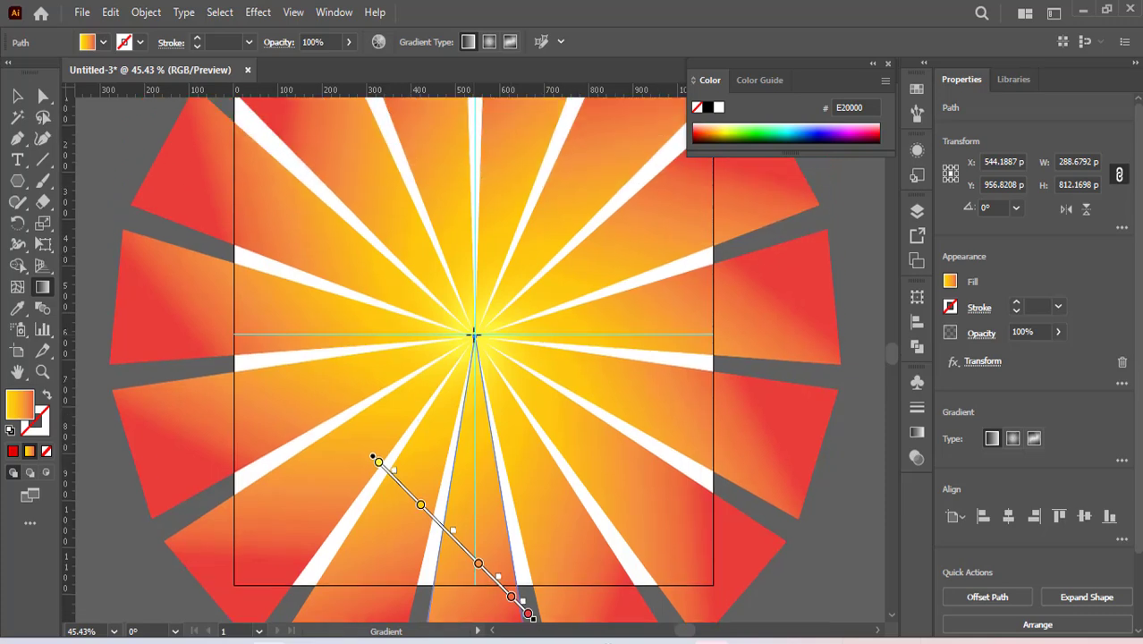
scroll(474, 334, "up", 2)
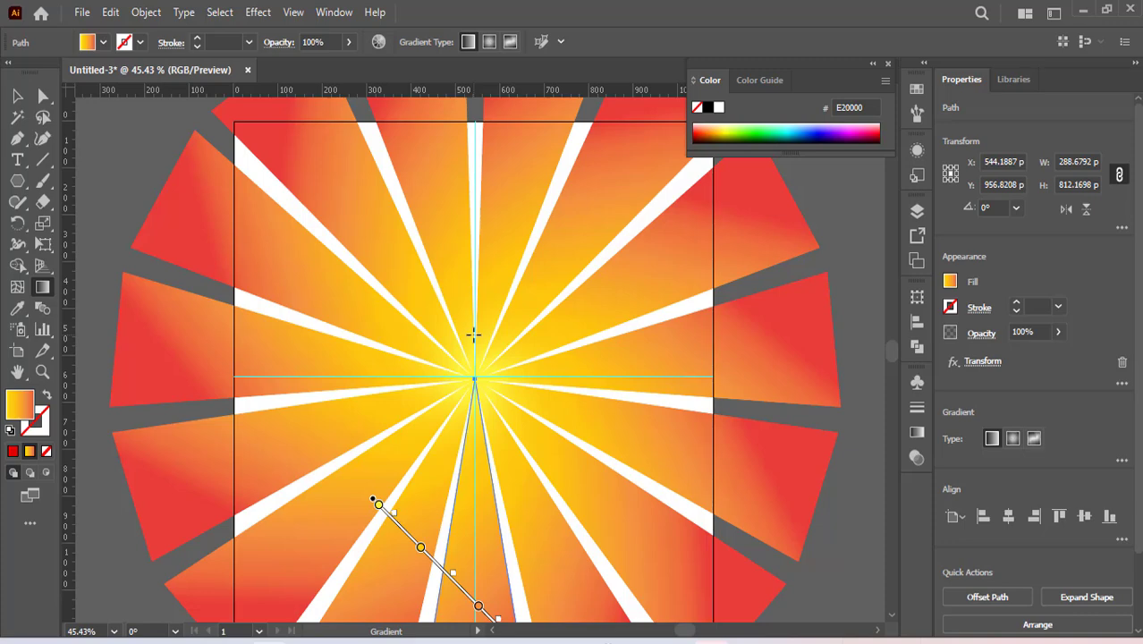
scroll(512, 335, "down", 3)
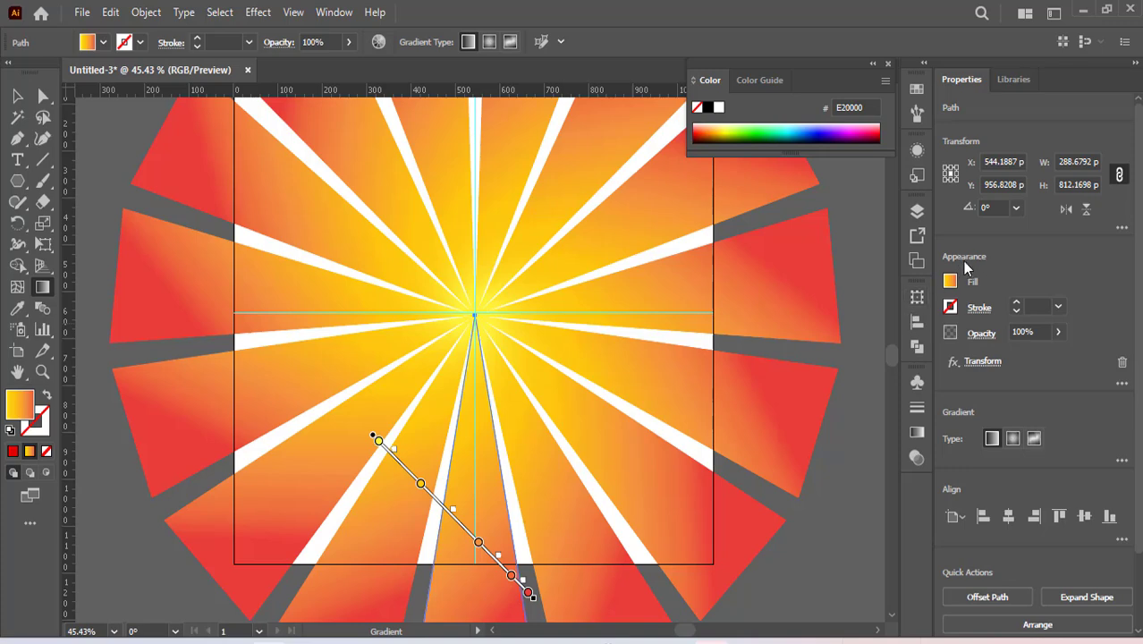
key("v")
left_click(347, 11)
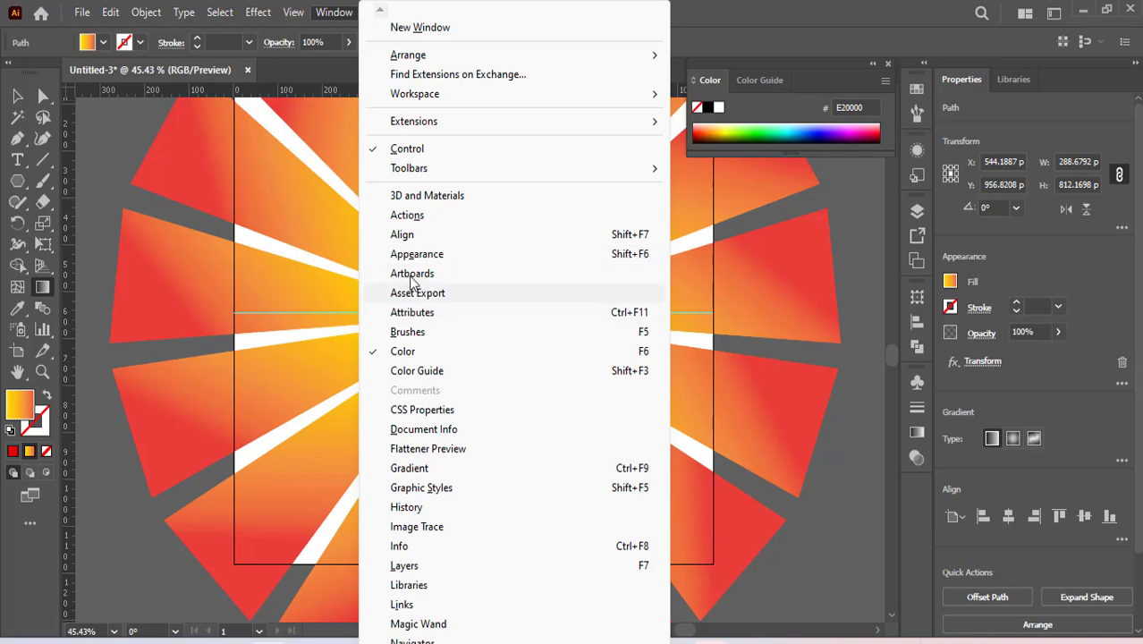
left_click(421, 256)
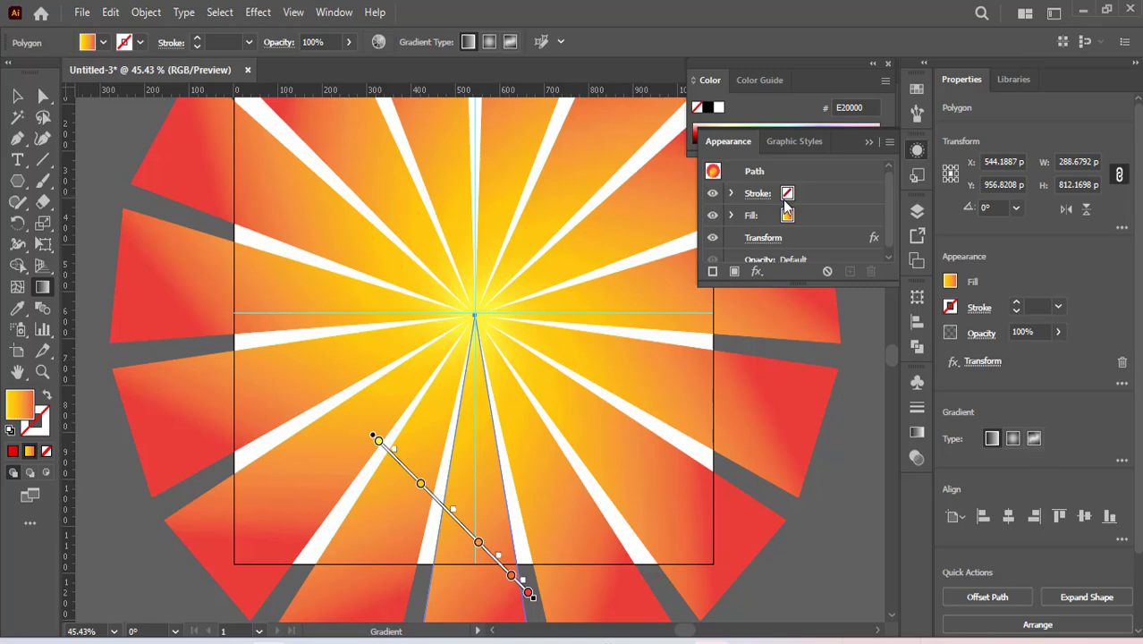
key("v")
left_click(734, 272)
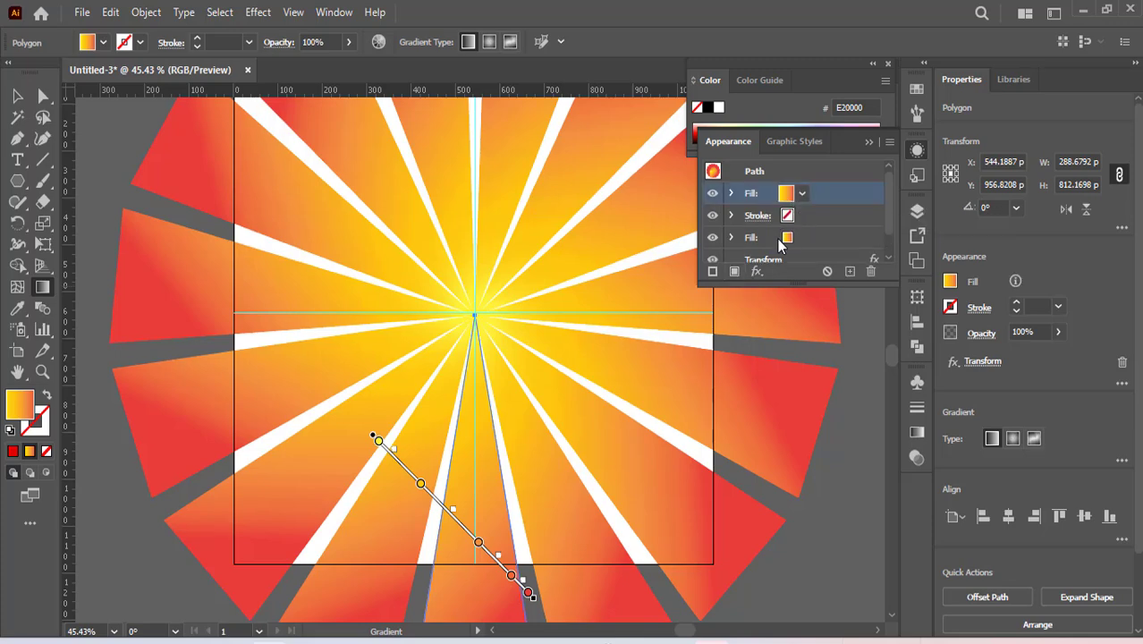
Open the Basic Graphics_Textures pattern library for the triangle's upper fill and move it clear of the artwork's center.
left_click(803, 195)
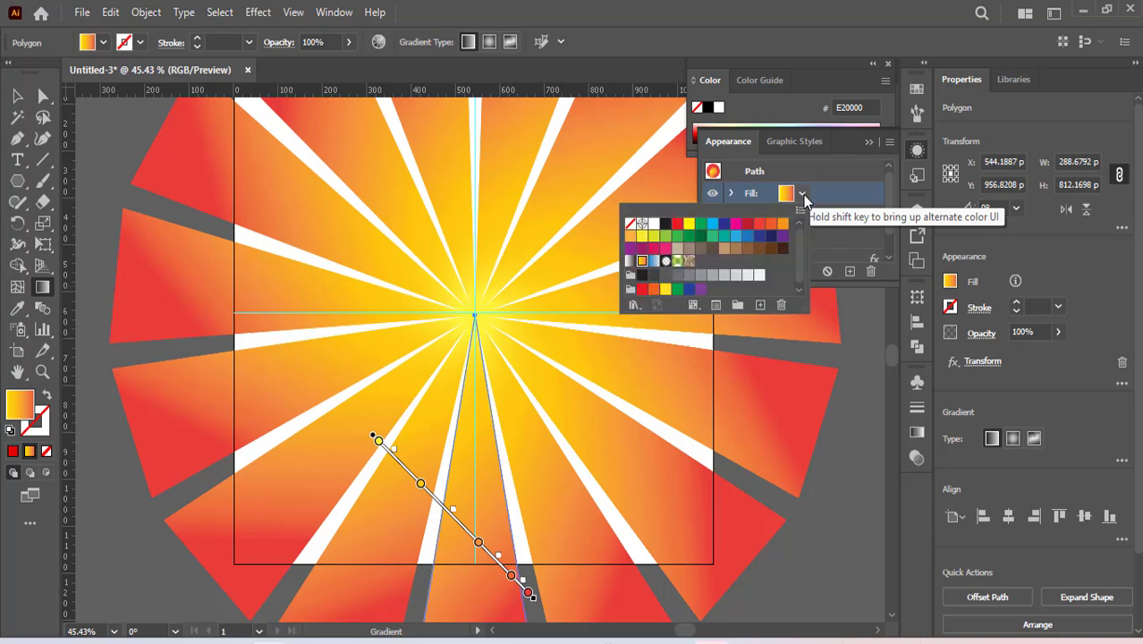
left_click(804, 197)
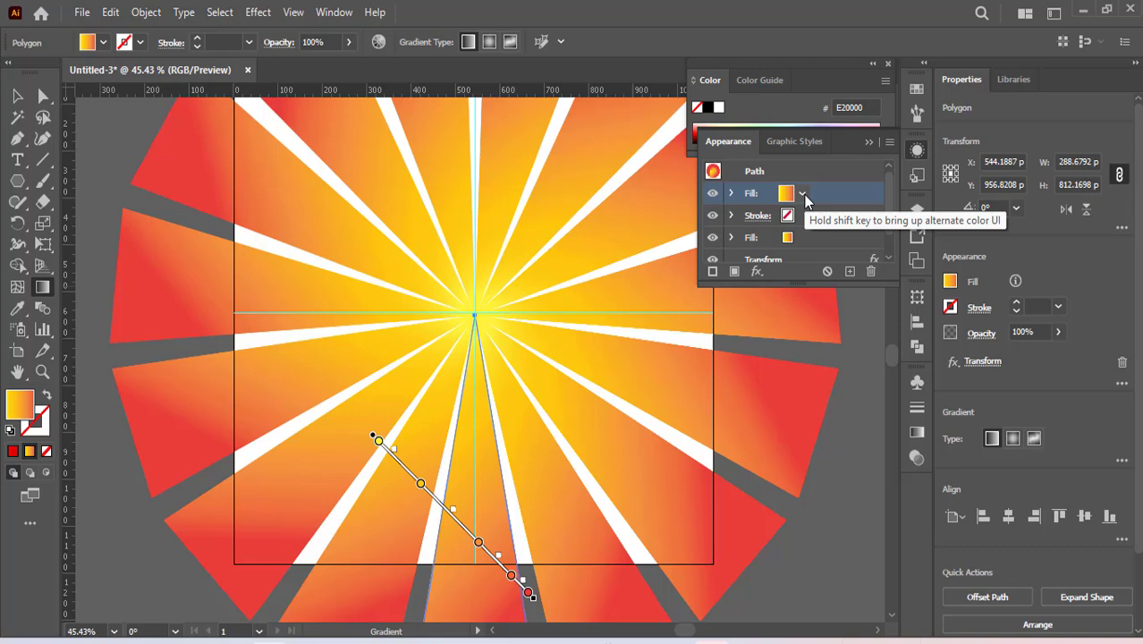
left_click(804, 196)
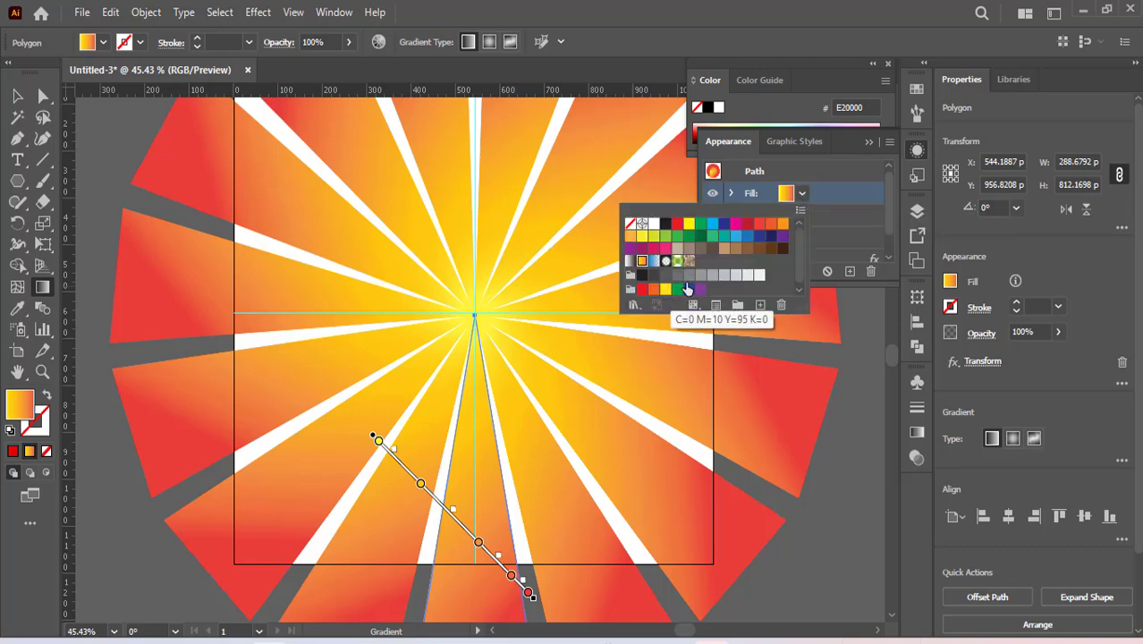
left_click(801, 211)
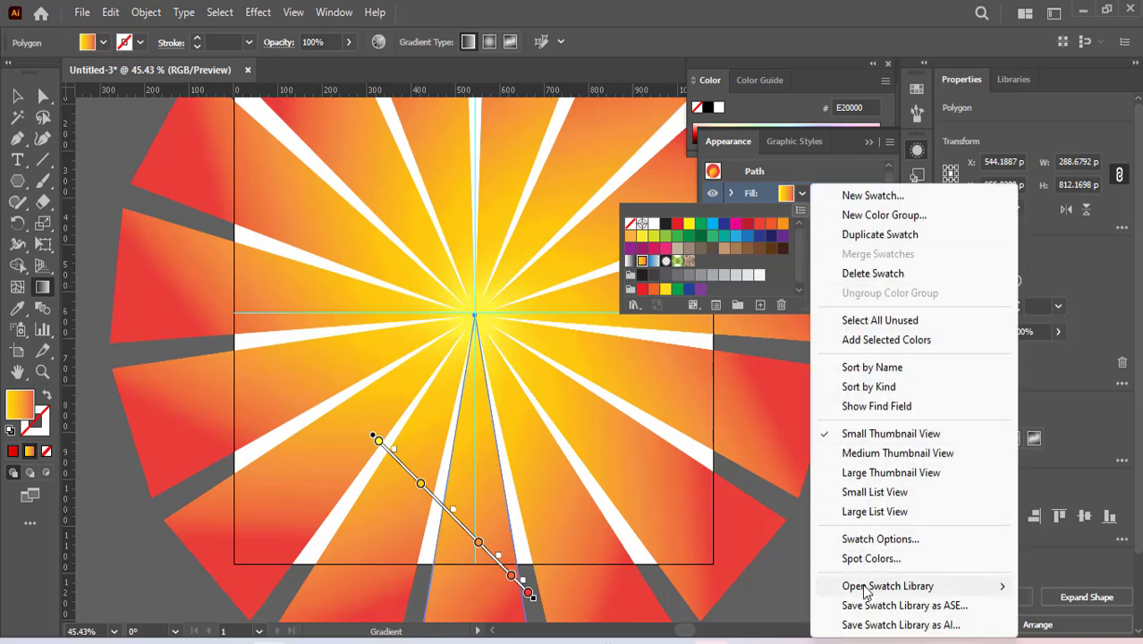
mouse_move(873, 593)
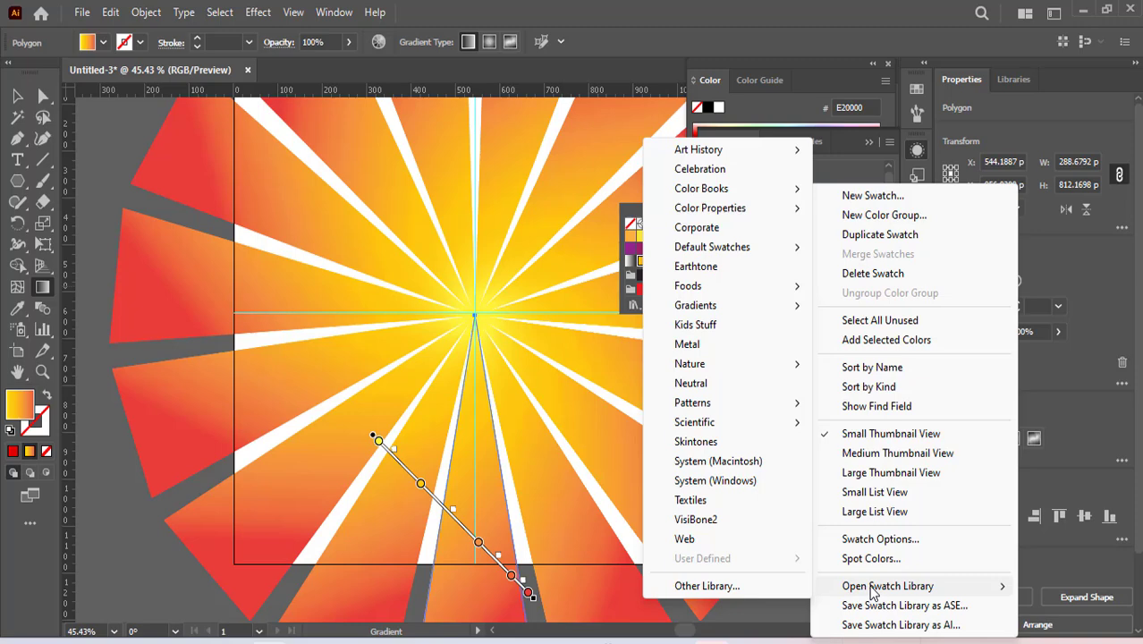
mouse_move(708, 412)
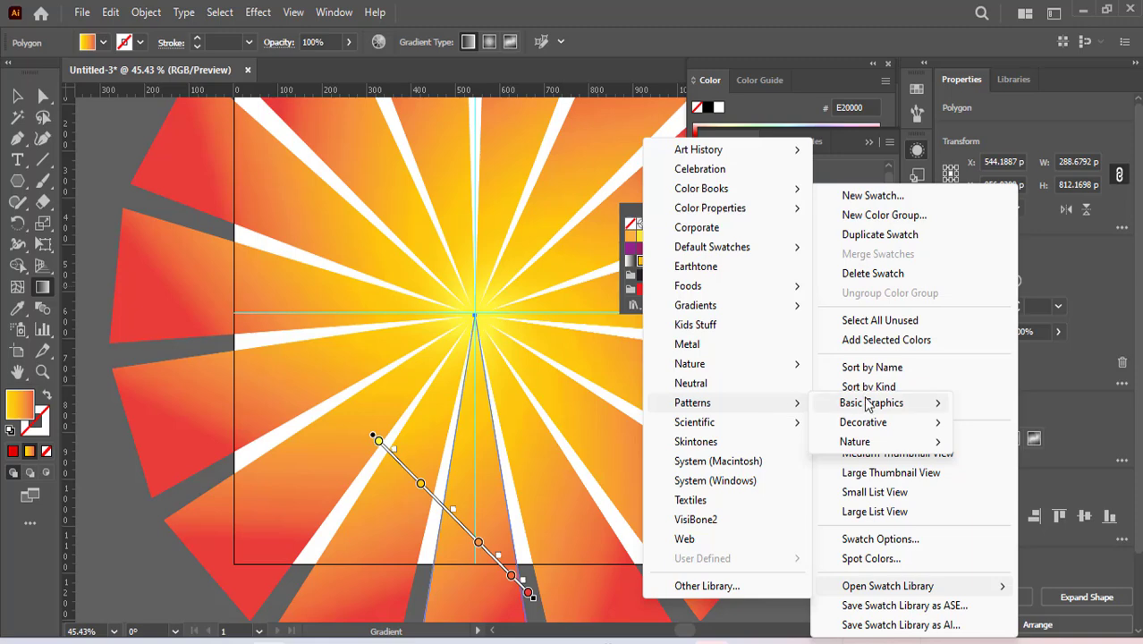
mouse_move(868, 405)
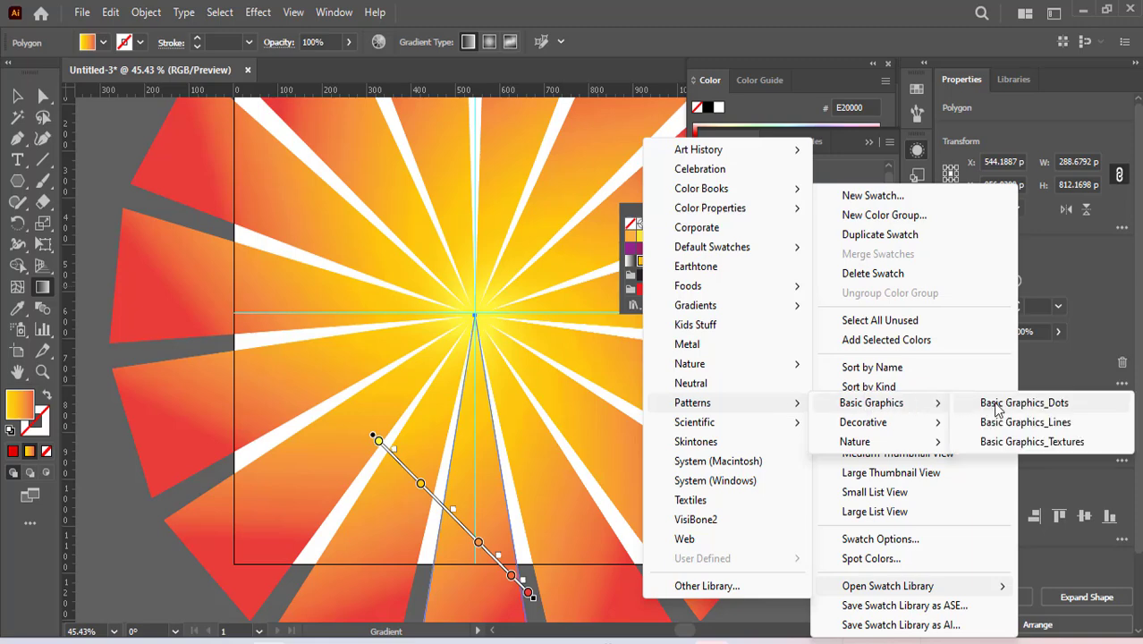
left_click(1029, 442)
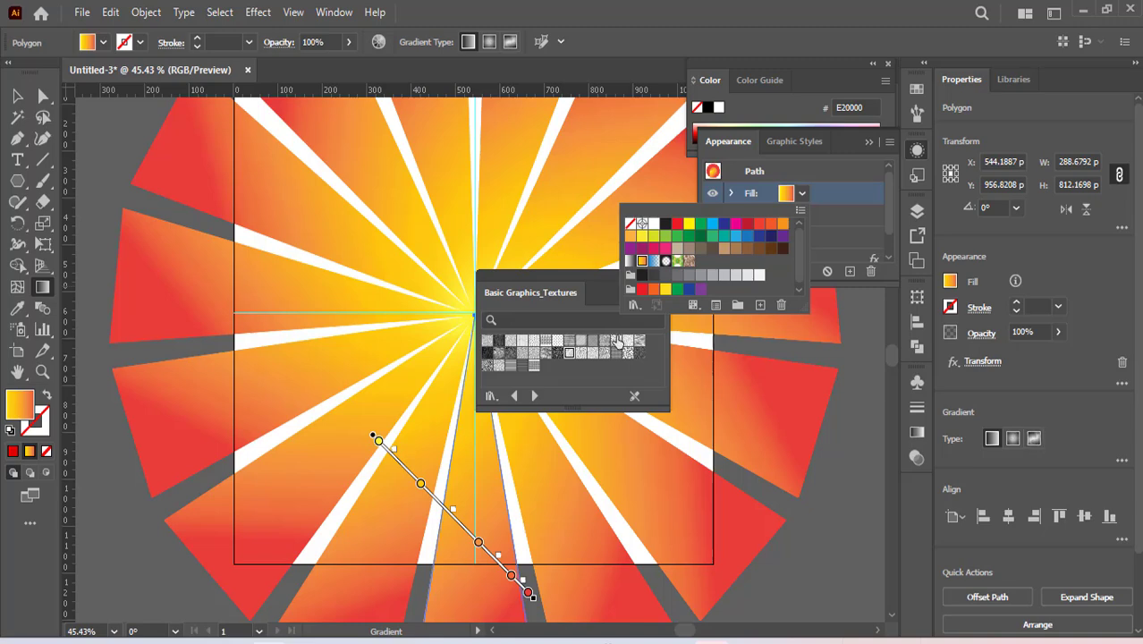
left_click(532, 280)
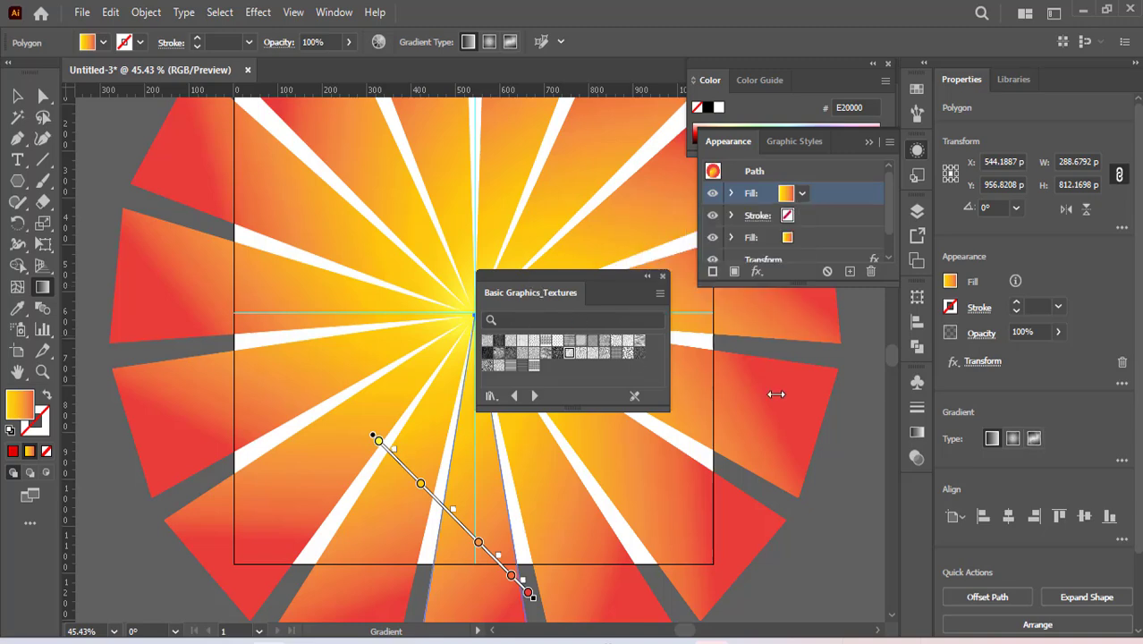
left_click_drag(566, 288, 870, 337)
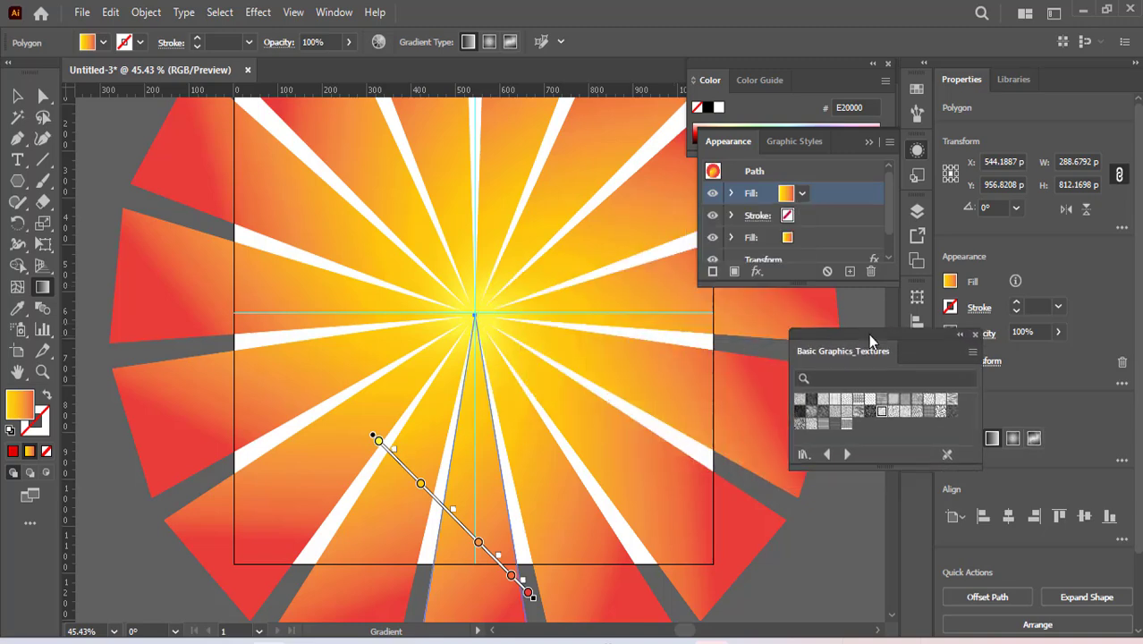
Compare a grainy and a woven texture on the triangle's upper fill, and apply the fine dotted texture swatch.
left_click(823, 403)
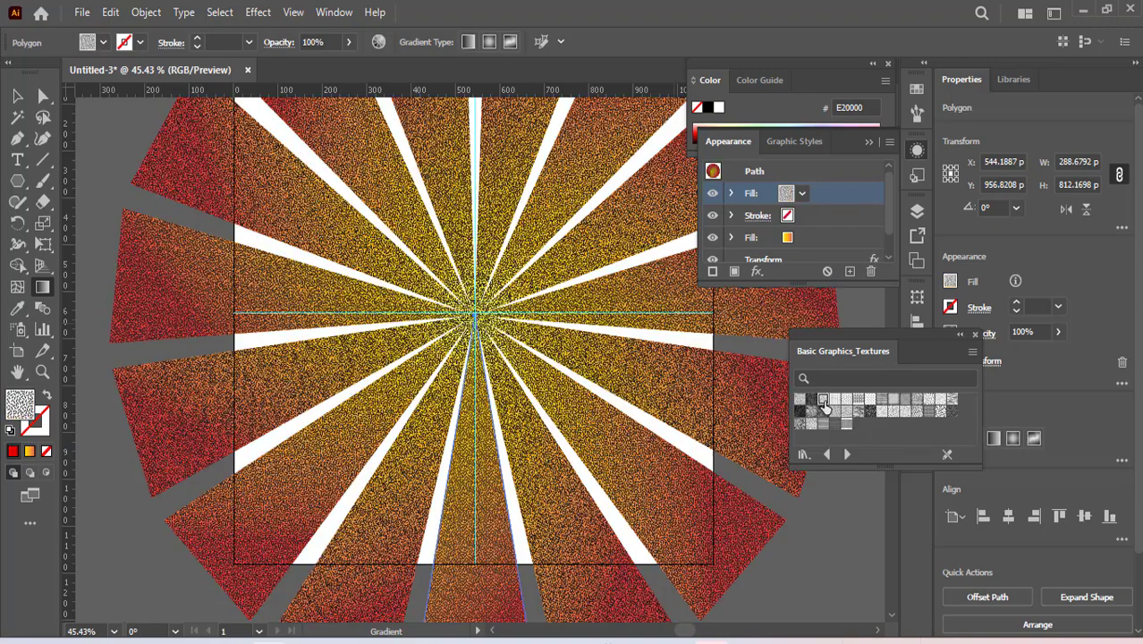
left_click(859, 400)
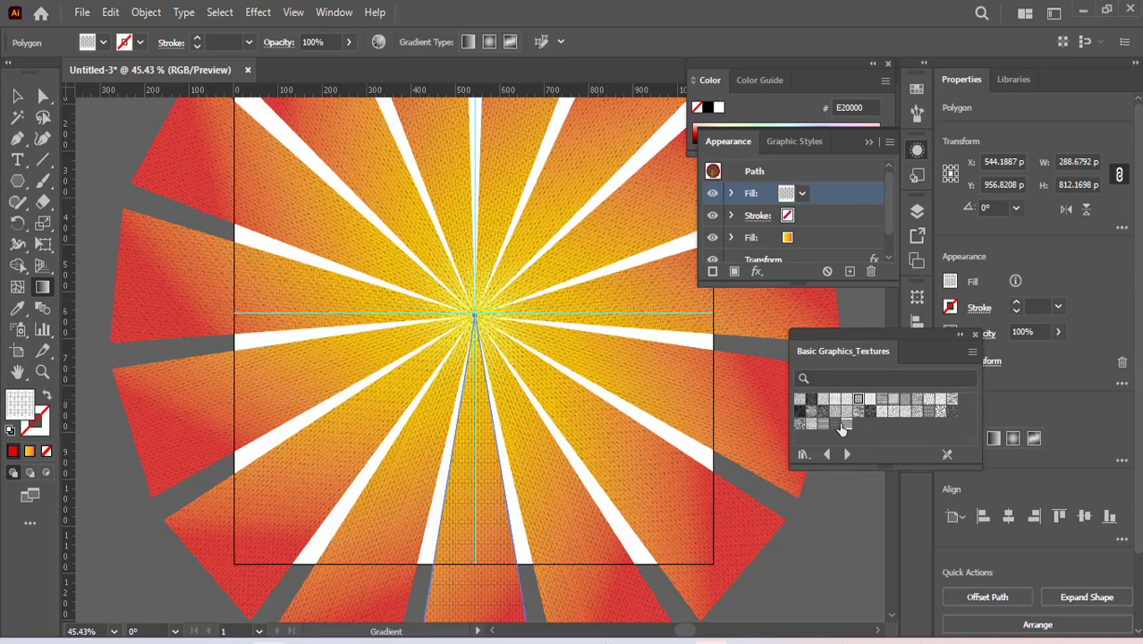
key("v")
left_click(872, 401)
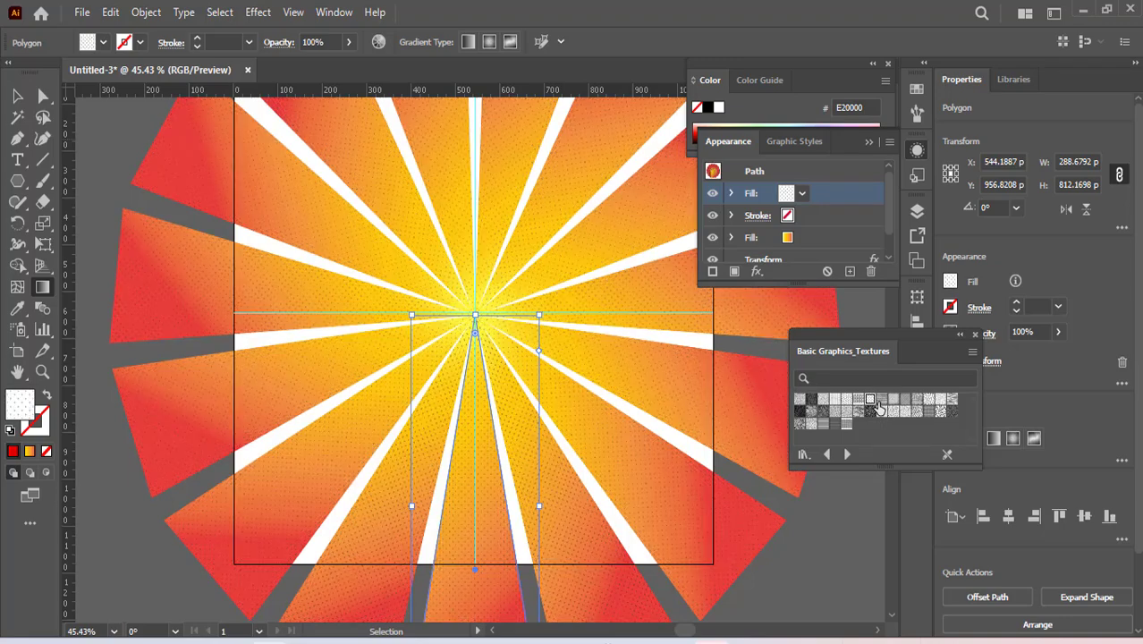
key("g")
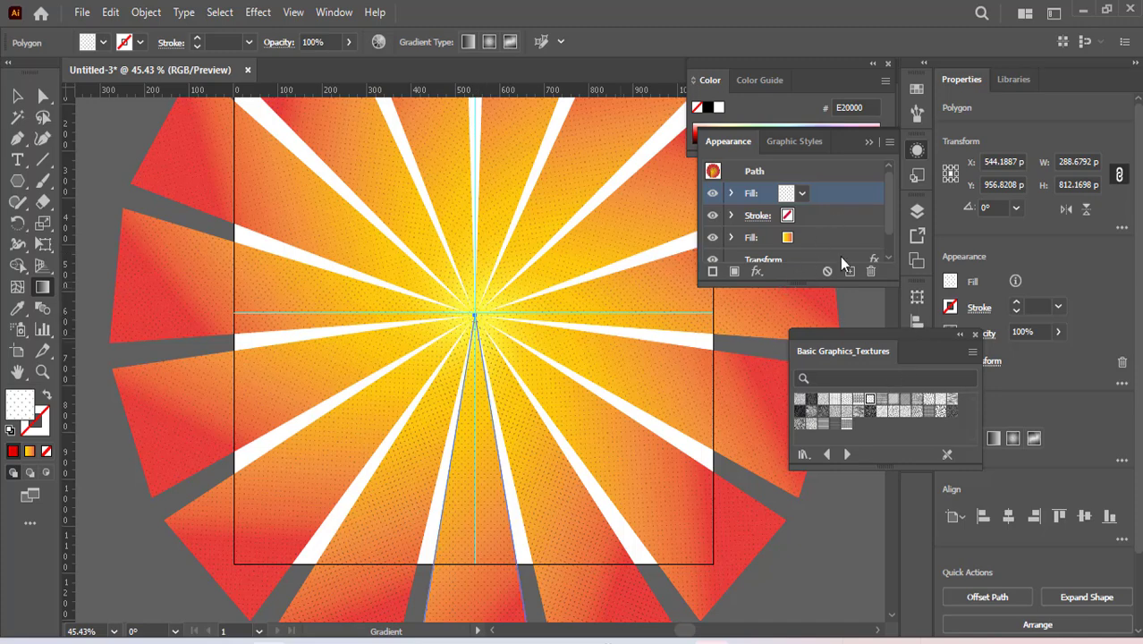
Try the Multiply, Color and Soft Light blending modes on the dotted fill and restore Normal.
left_click(732, 193)
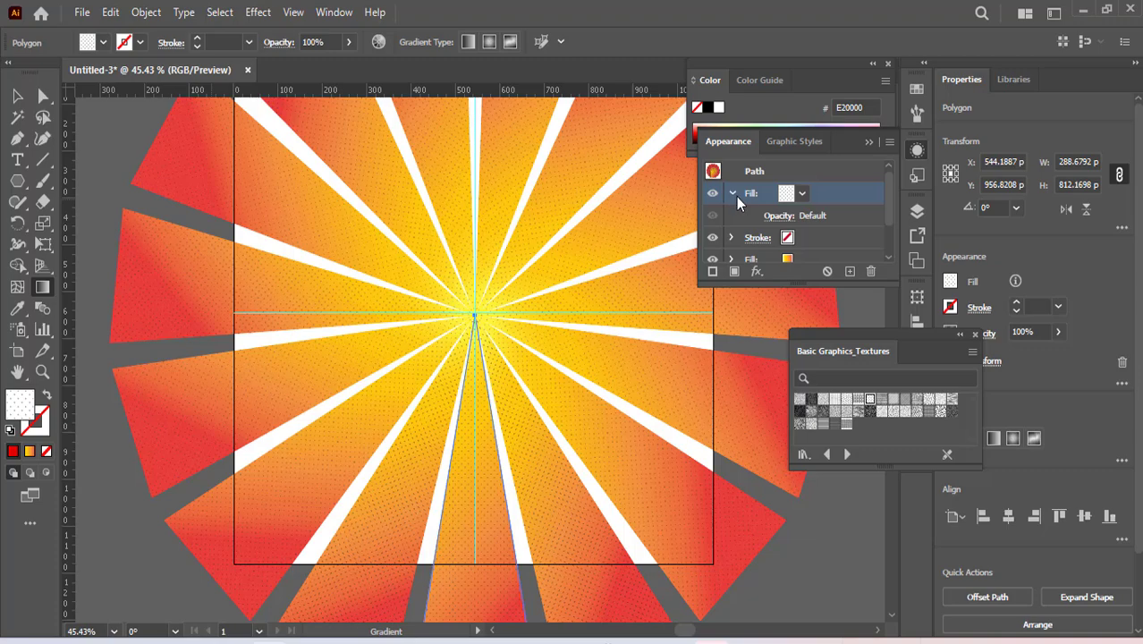
left_click(787, 217)
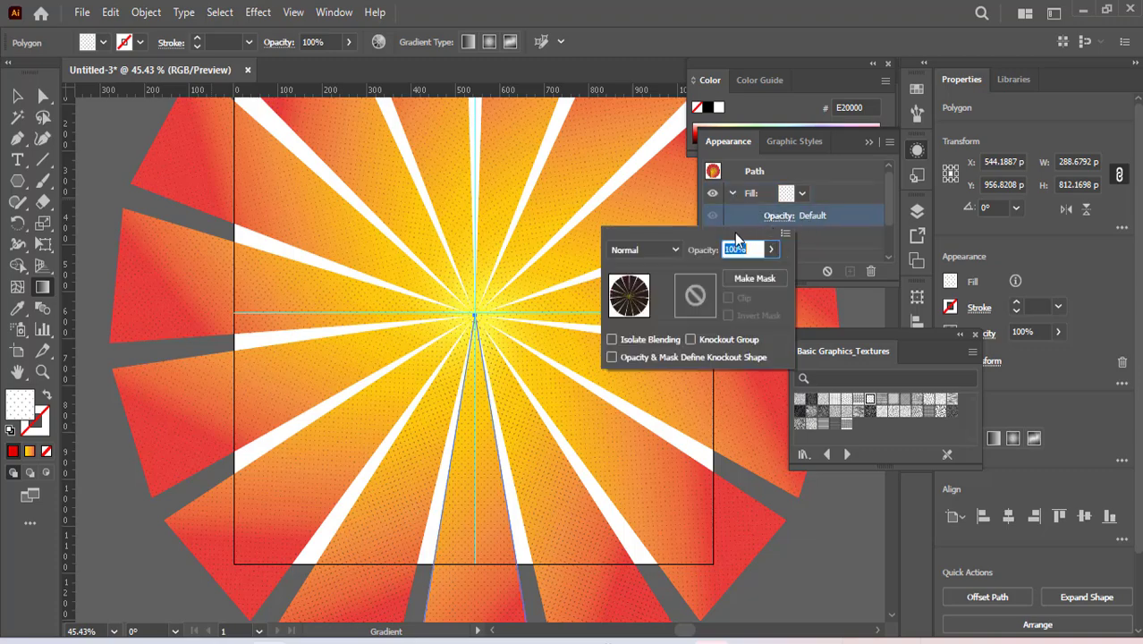
left_click(676, 251)
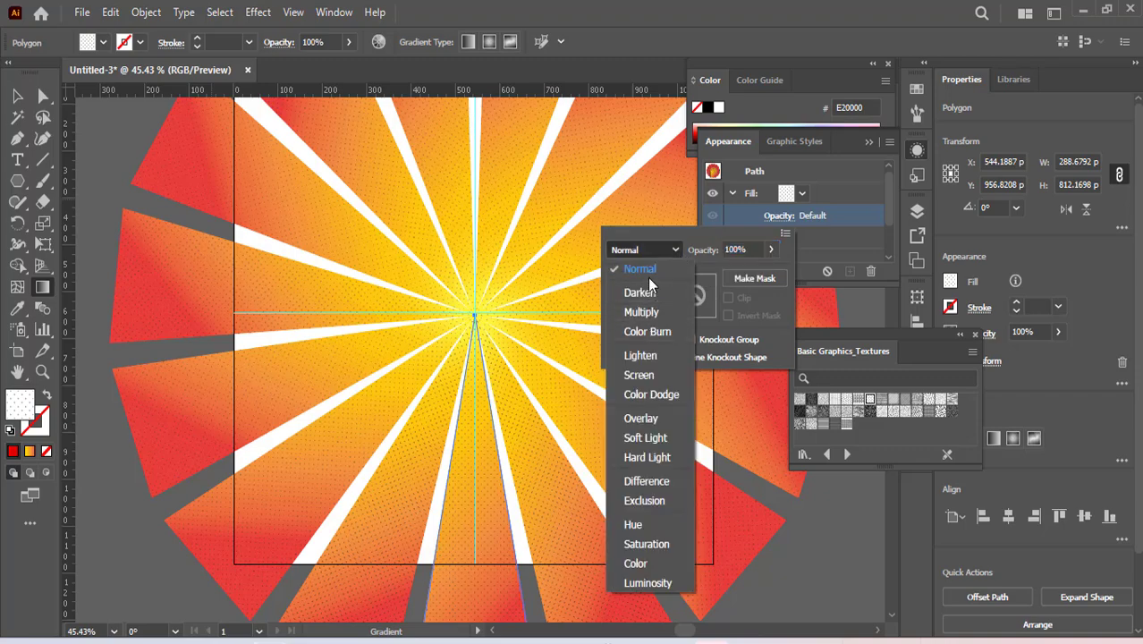
left_click(646, 311)
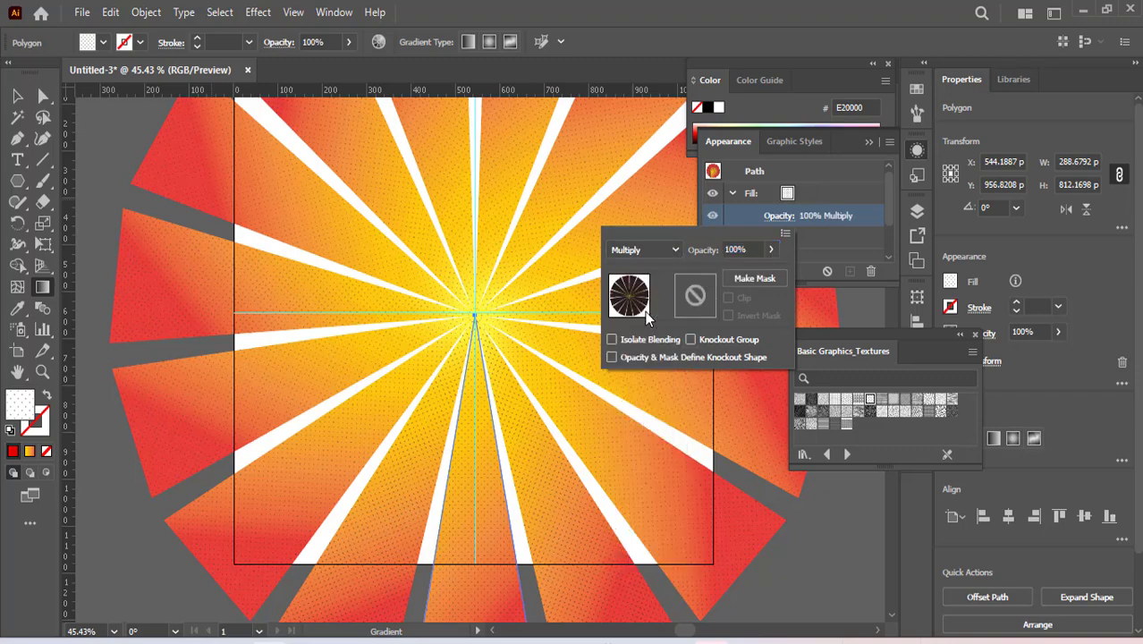
left_click(675, 249)
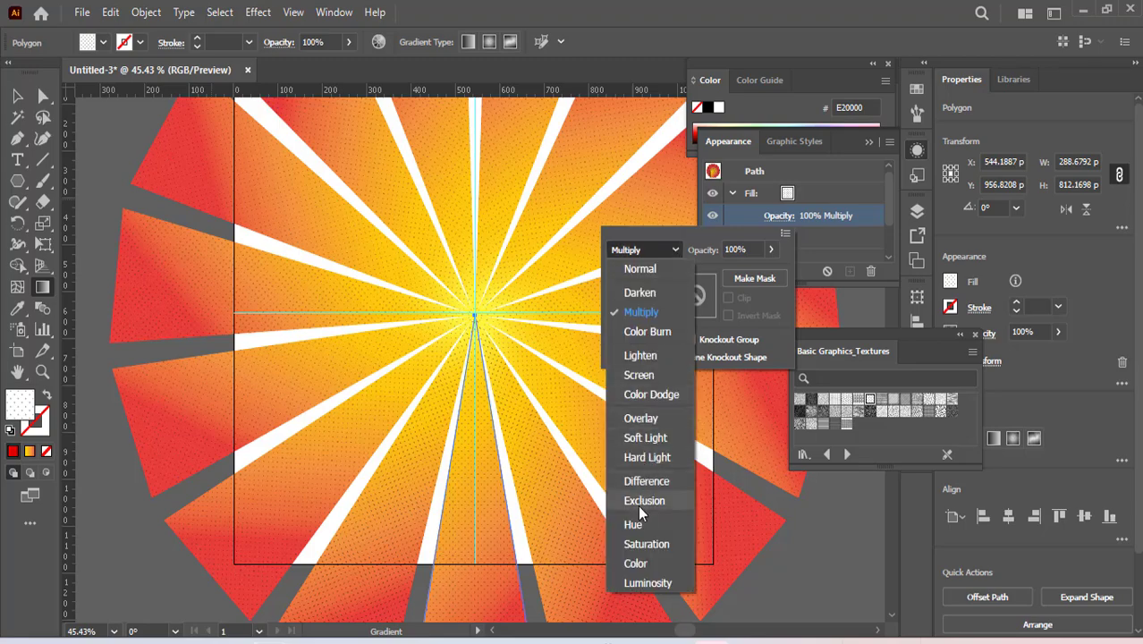
left_click(644, 562)
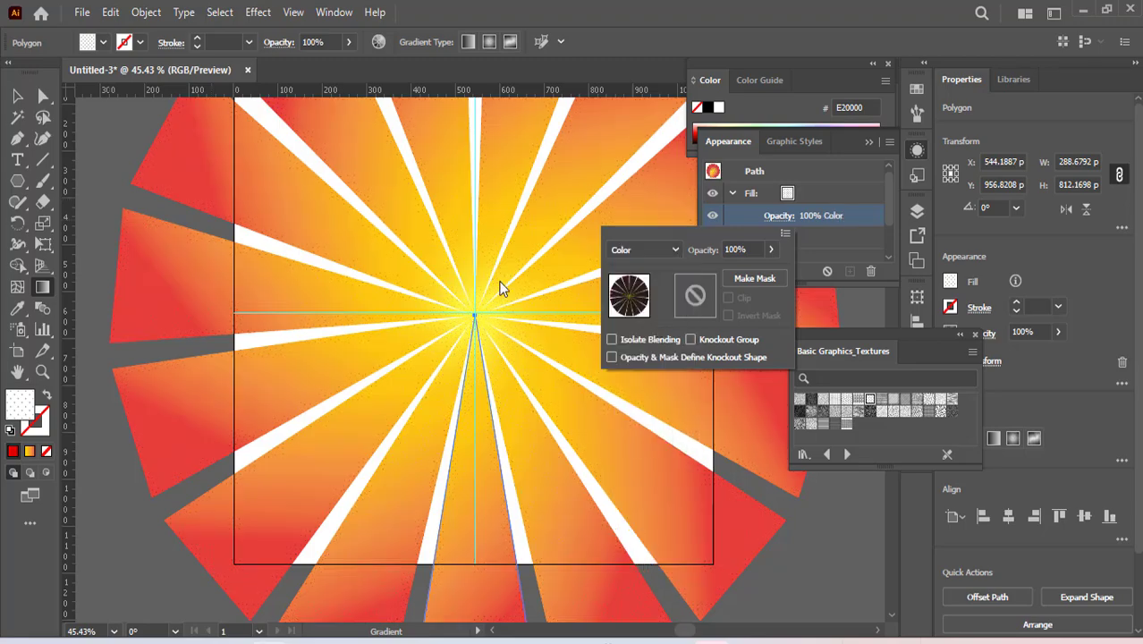
left_click(675, 251)
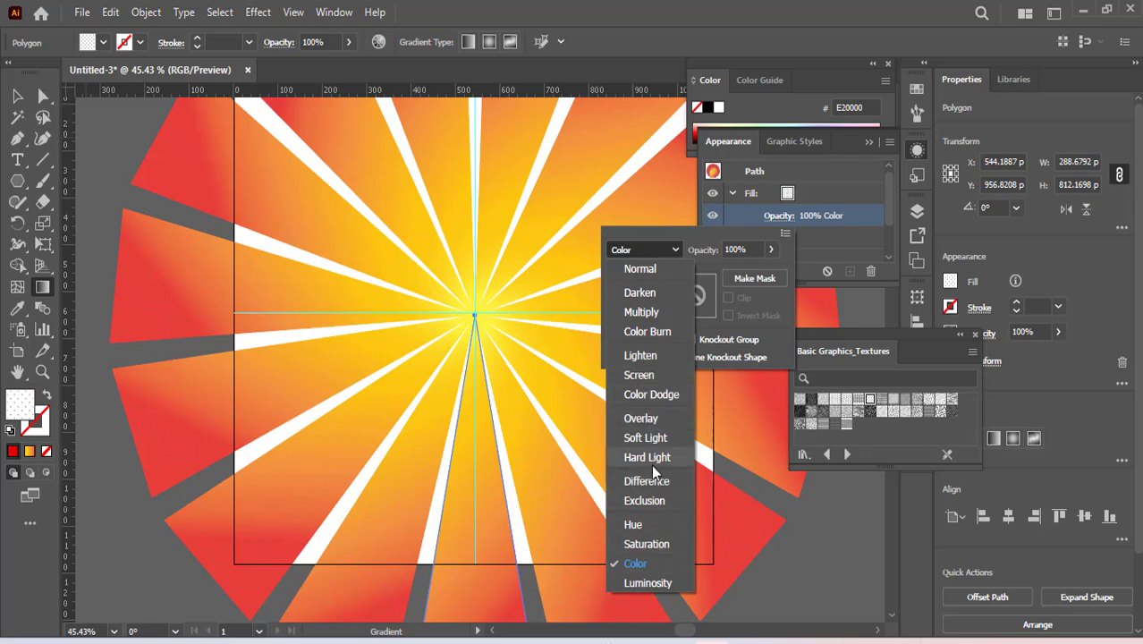
left_click(648, 437)
key("v")
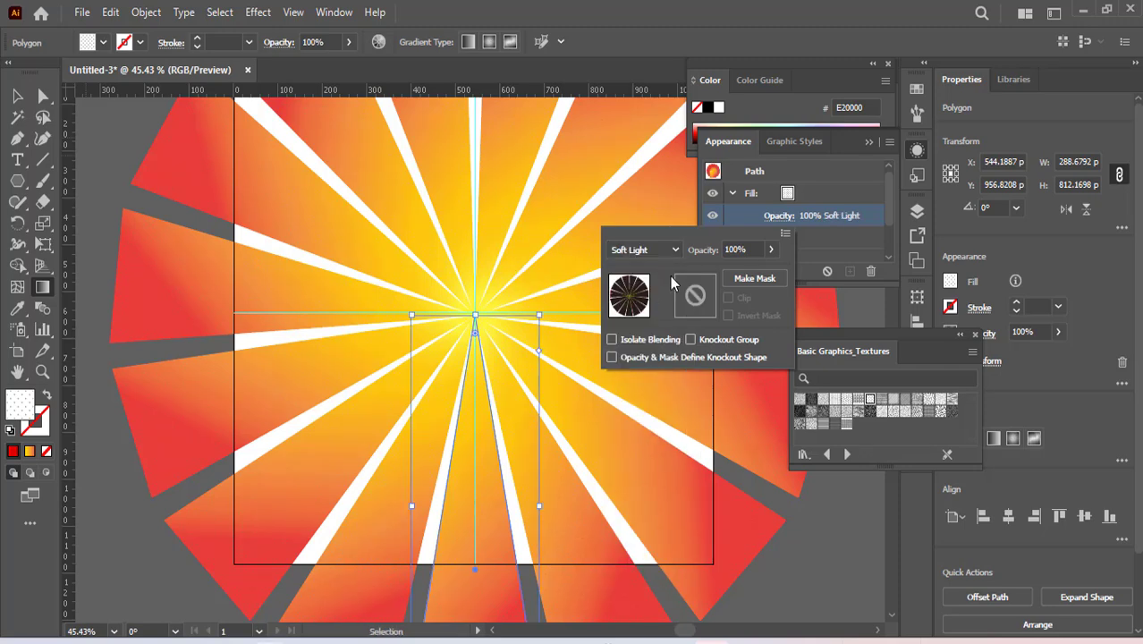
left_click(674, 251)
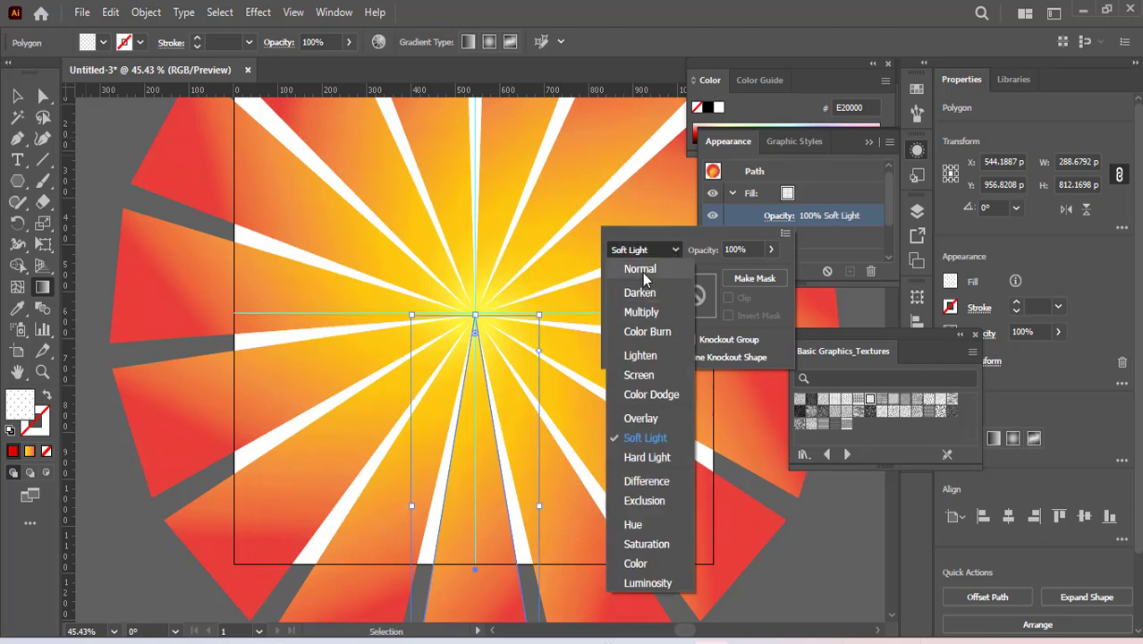
left_click(640, 268)
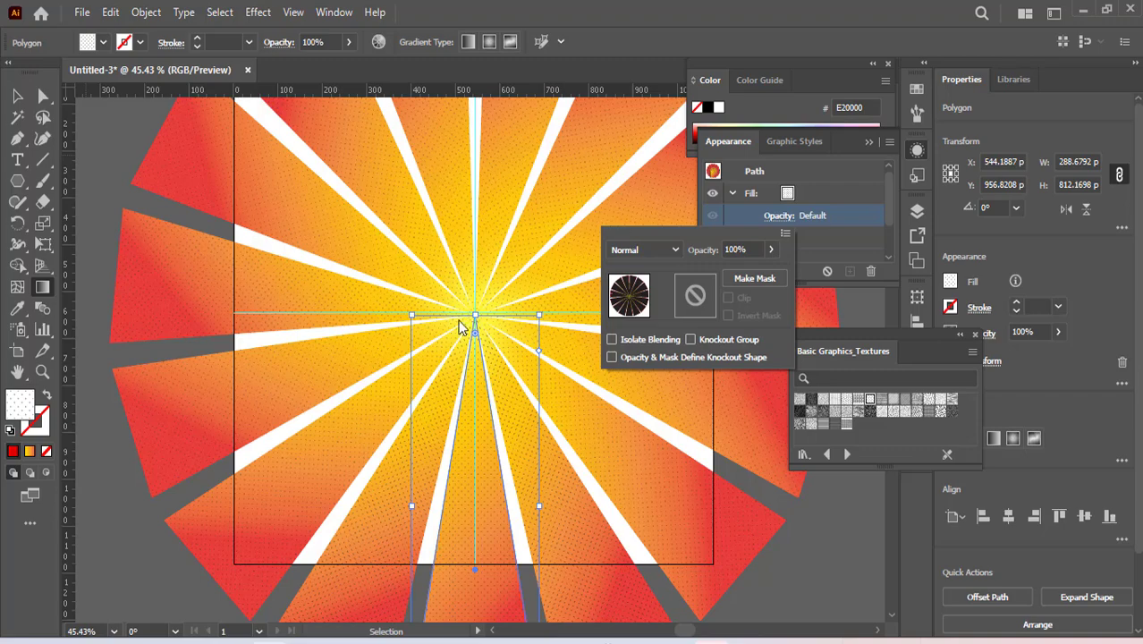
Try the Color Dodge blending mode on the dotted fill and return it to Normal.
left_click(677, 253)
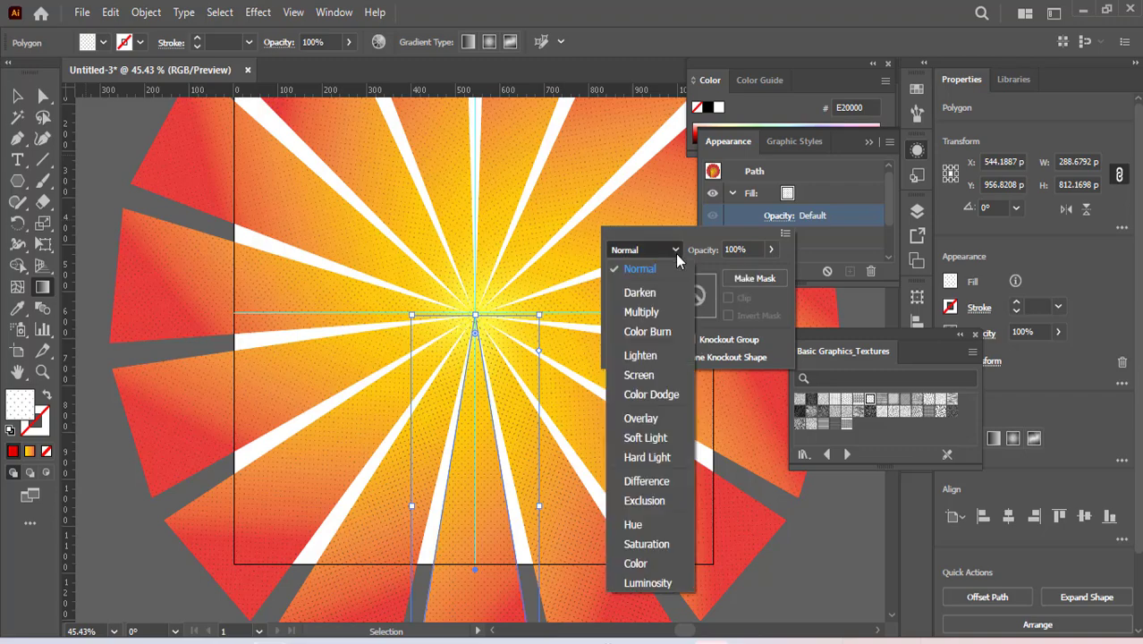
left_click(648, 394)
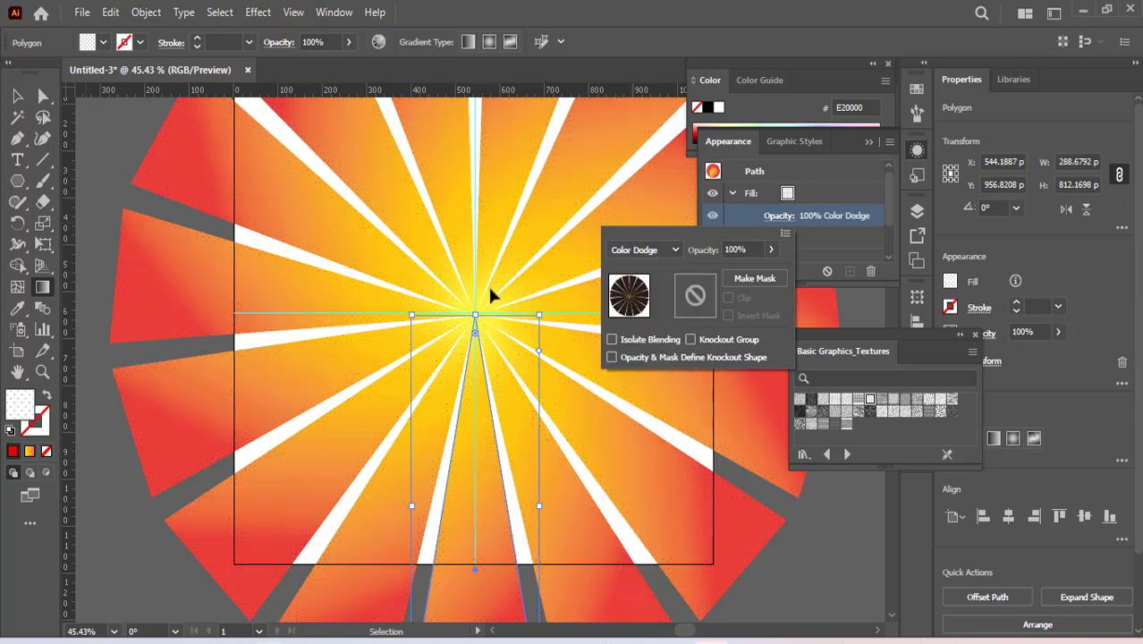
left_click(677, 253)
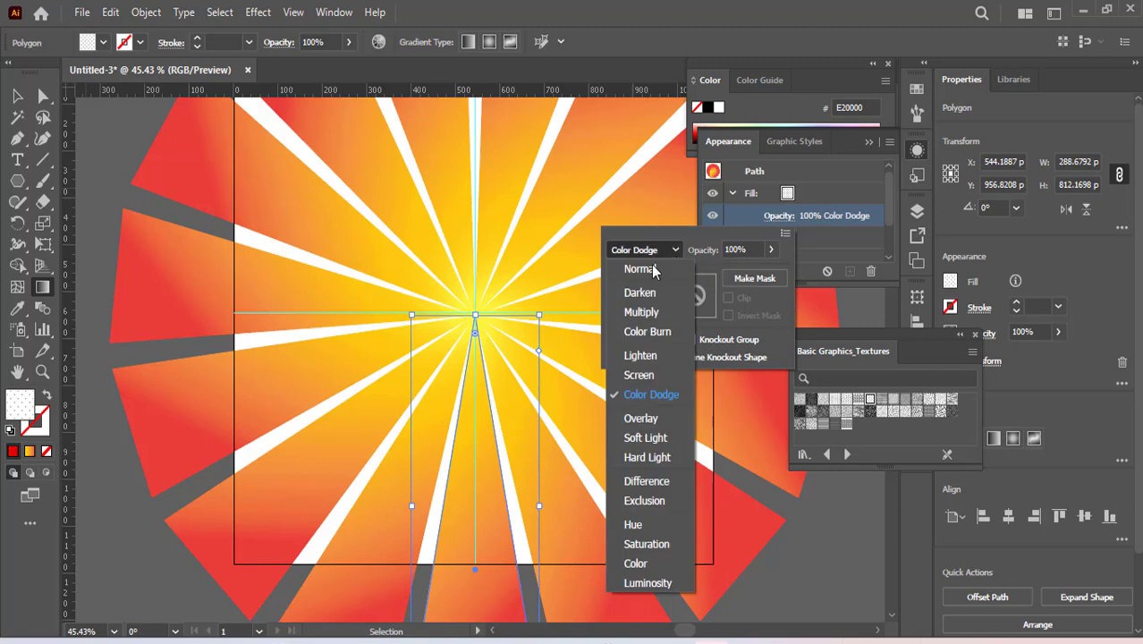
left_click(639, 271)
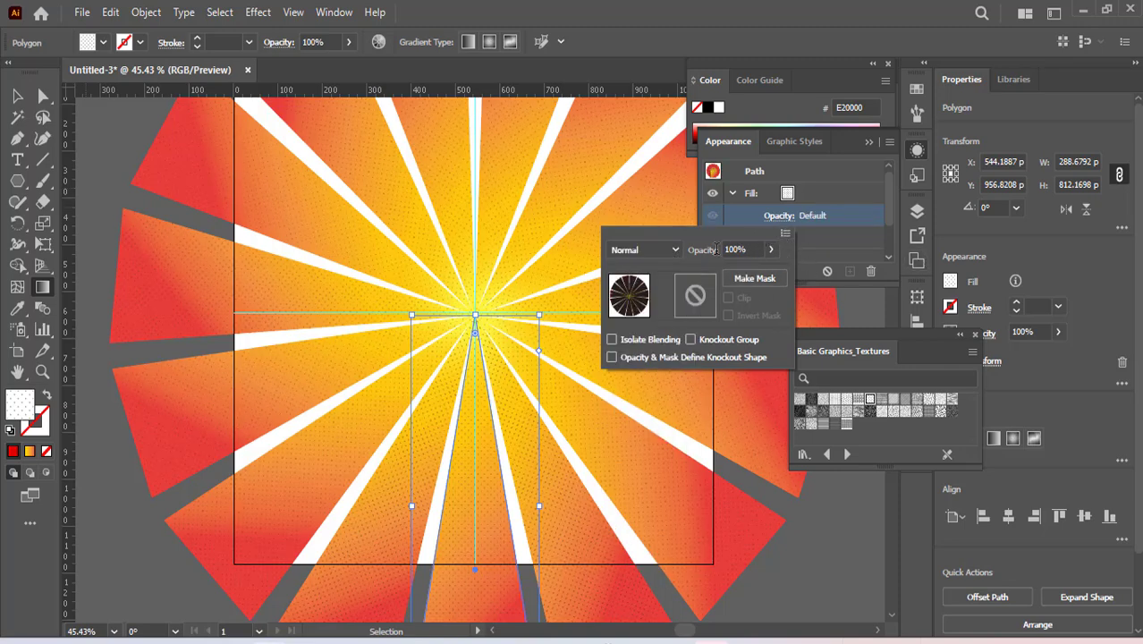
key("g")
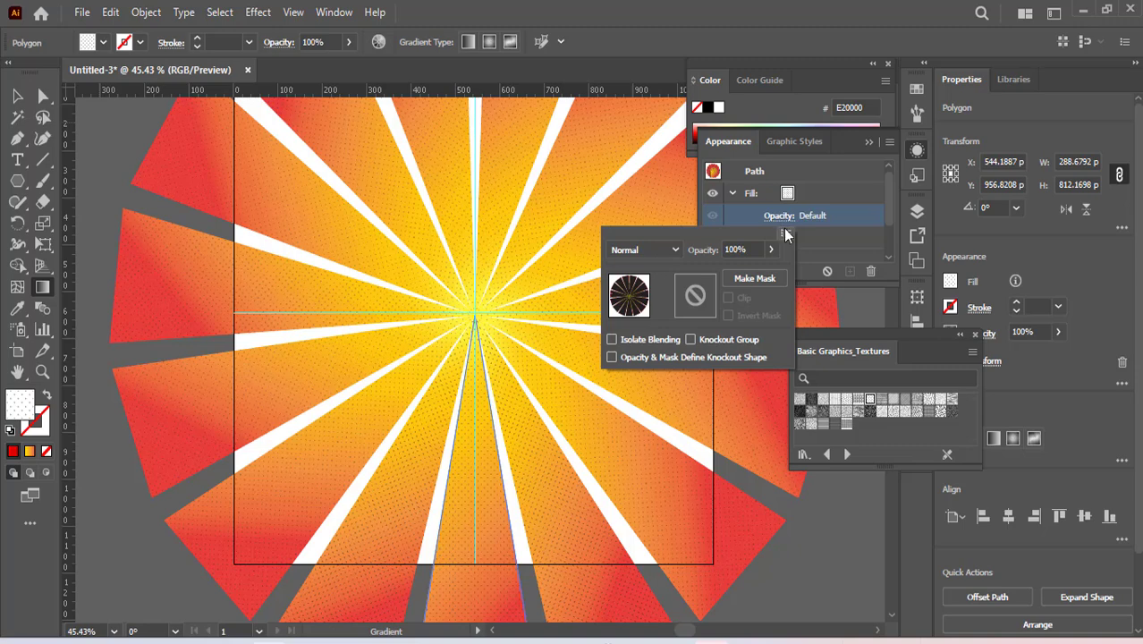
Close the texture library along with the appearance and color settings to uncover the artwork.
left_click(977, 344)
left_click(975, 334)
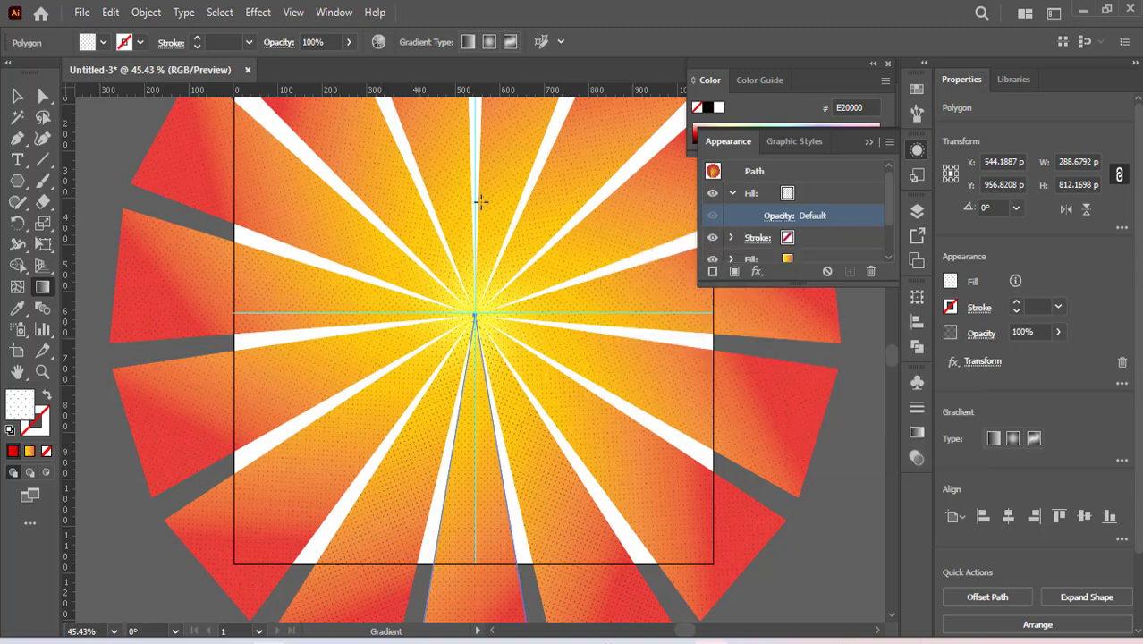
left_click(870, 143)
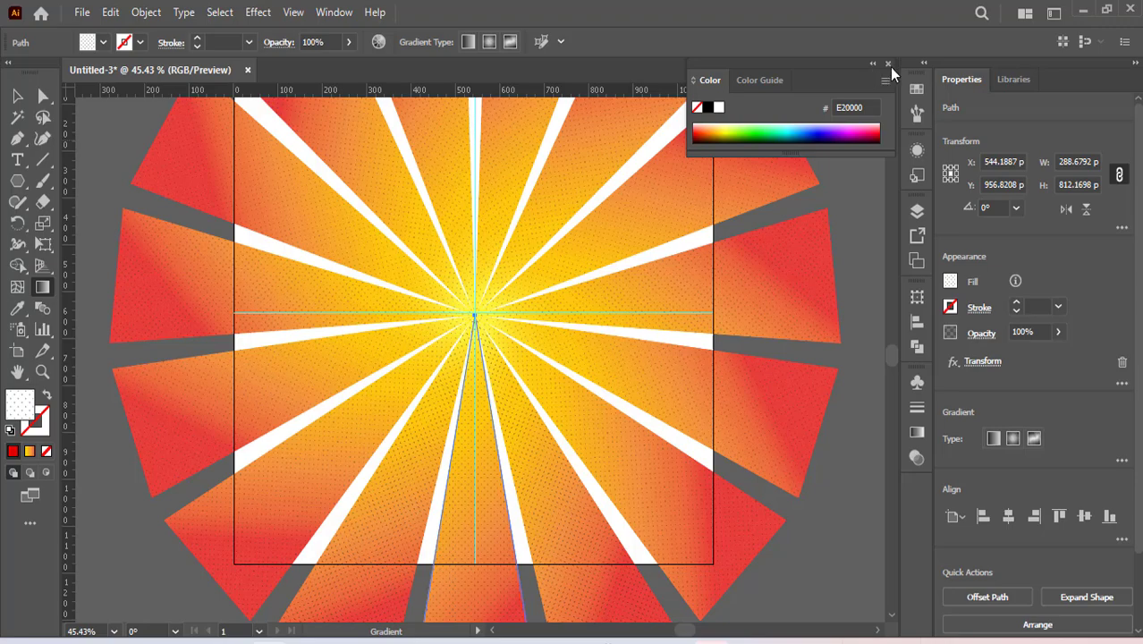
left_click(888, 65)
scroll(510, 350, "up", 4)
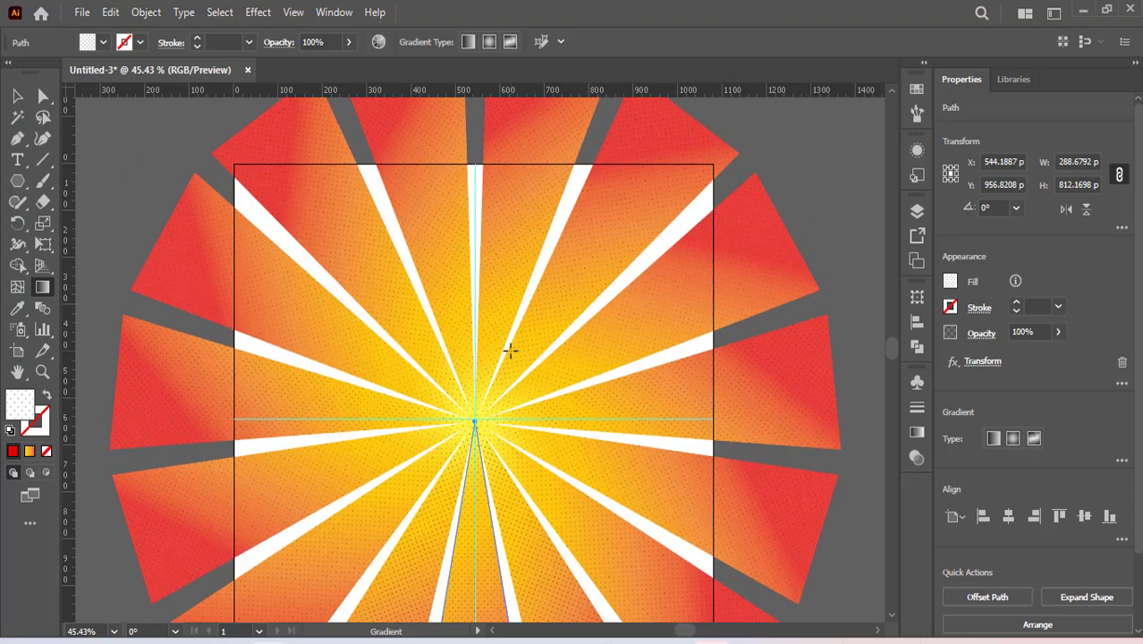
scroll(284, 281, "down", 2)
scroll(340, 305, "down", 2)
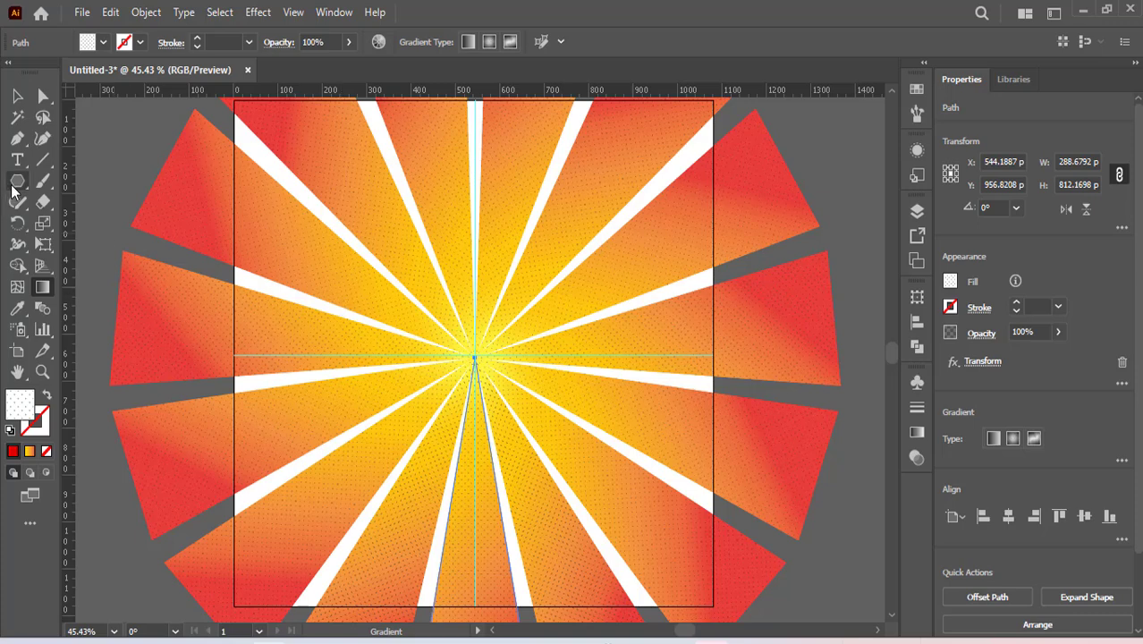
left_click_drag(13, 186, 71, 182)
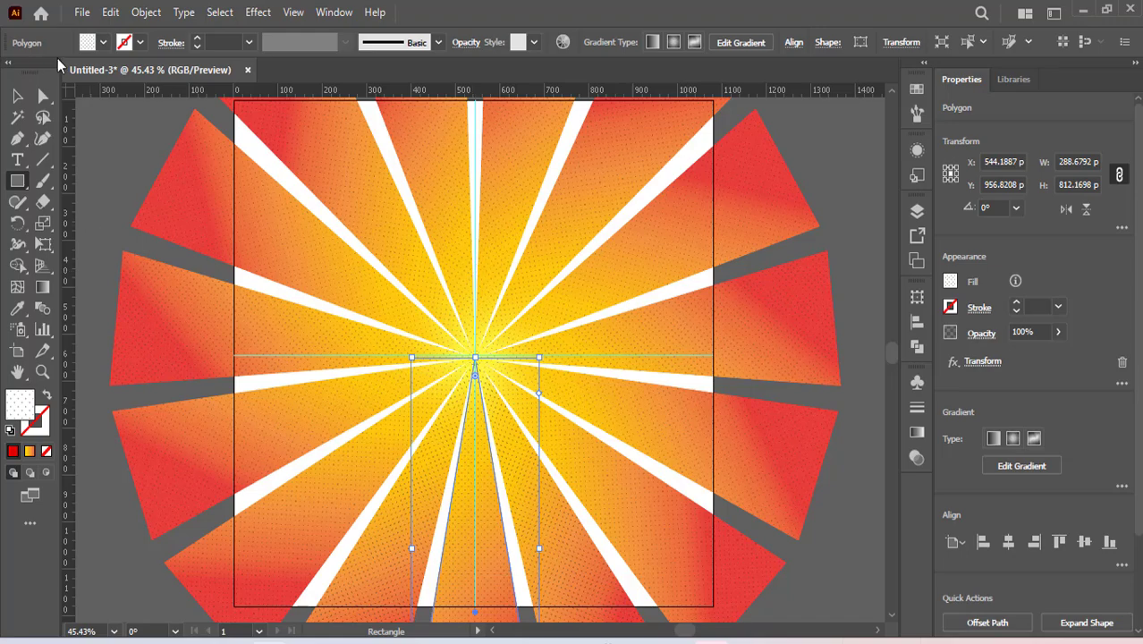
left_click(17, 95)
scroll(520, 373, "down", 3)
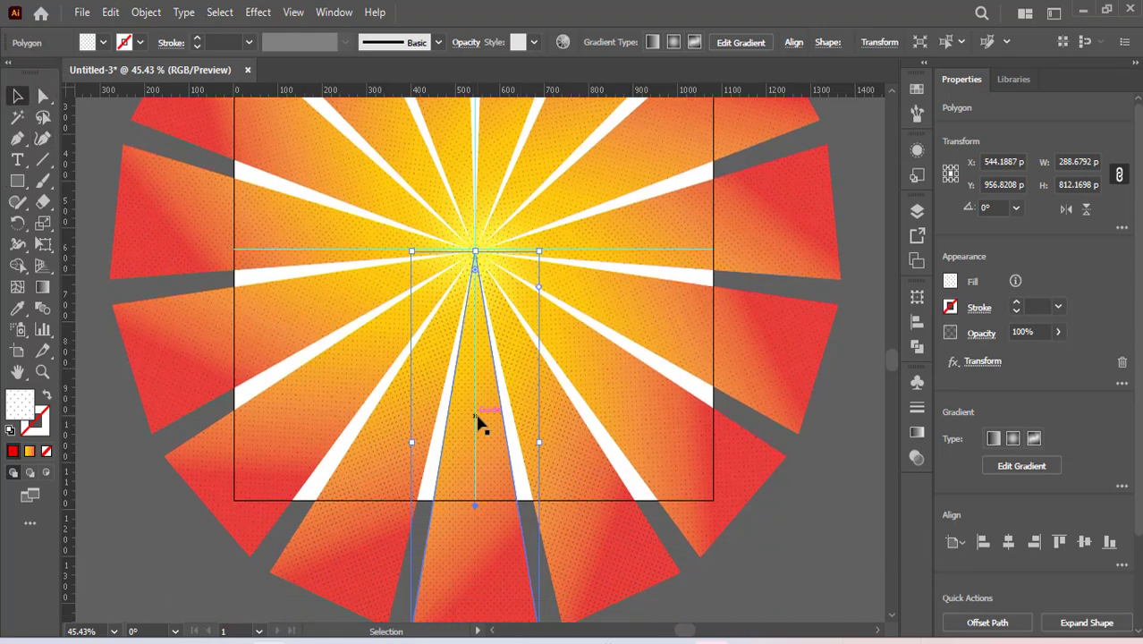
left_click(577, 459)
key("ctrl+z")
left_click(257, 11)
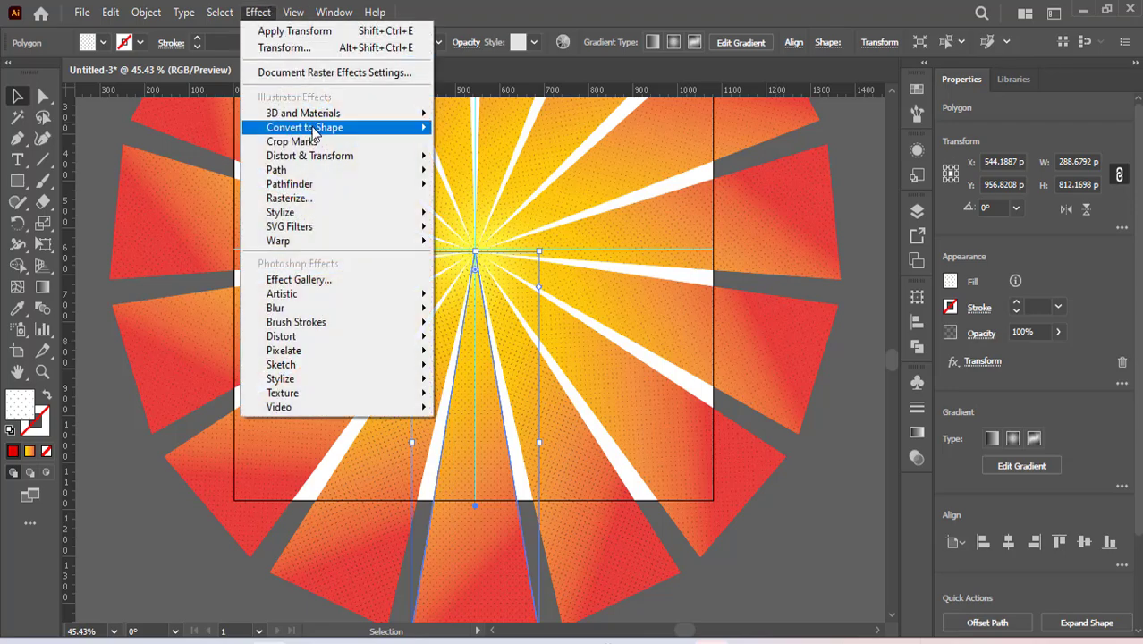
mouse_move(367, 158)
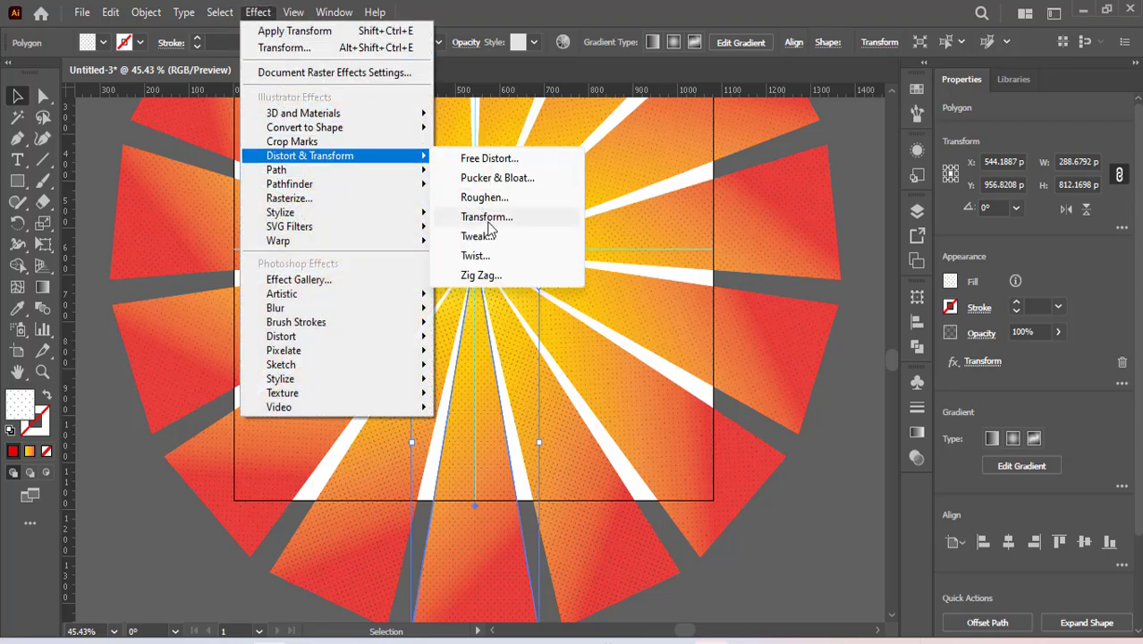
left_click(468, 515)
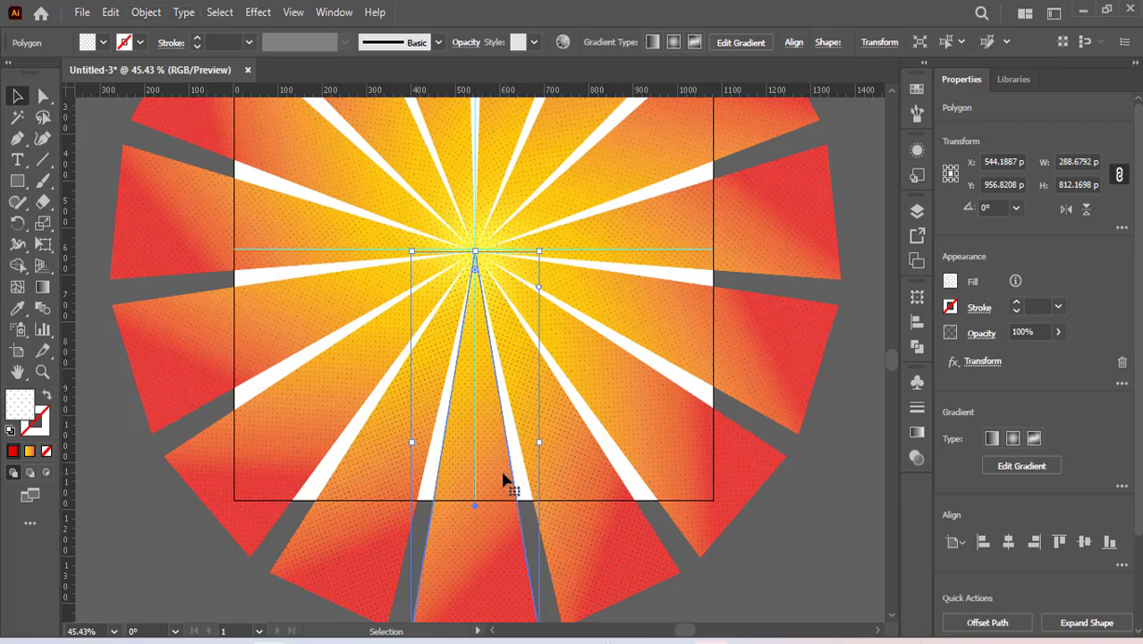
Expand the appearance of the rotated triangle and ungroup the resulting sunburst into separately selectable rays.
left_click(144, 11)
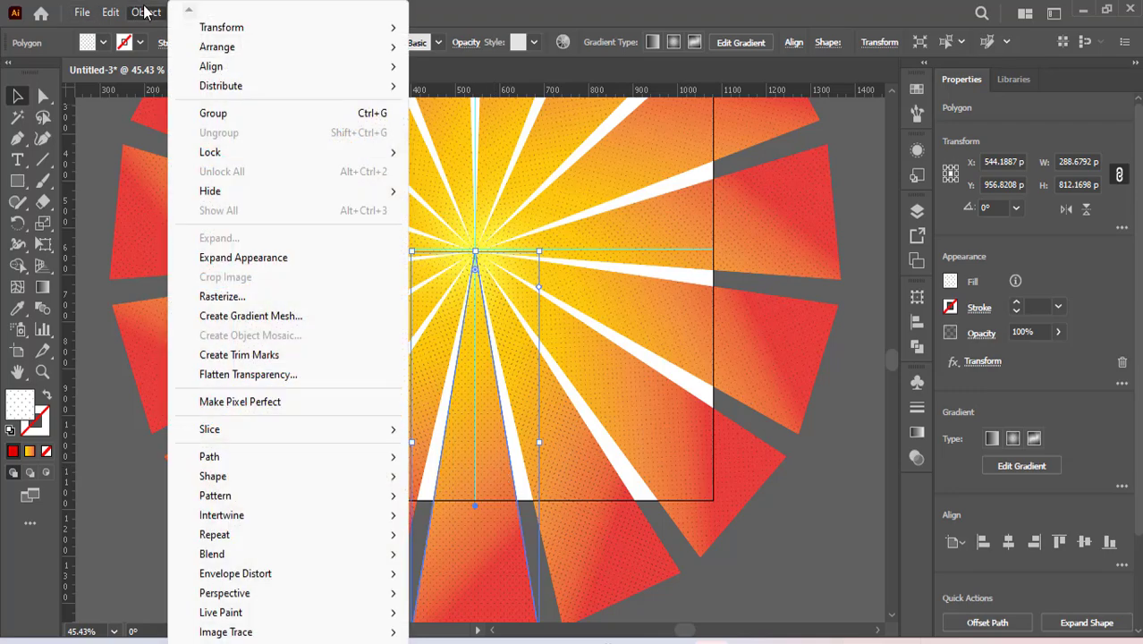
left_click(265, 259)
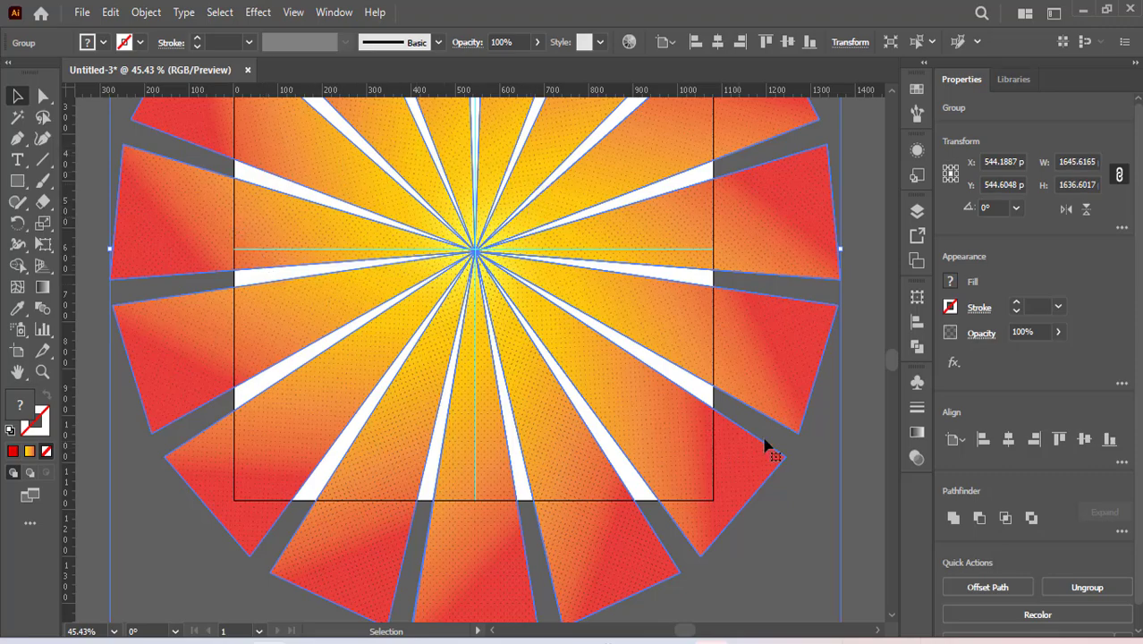
left_click(847, 427)
left_click(775, 389)
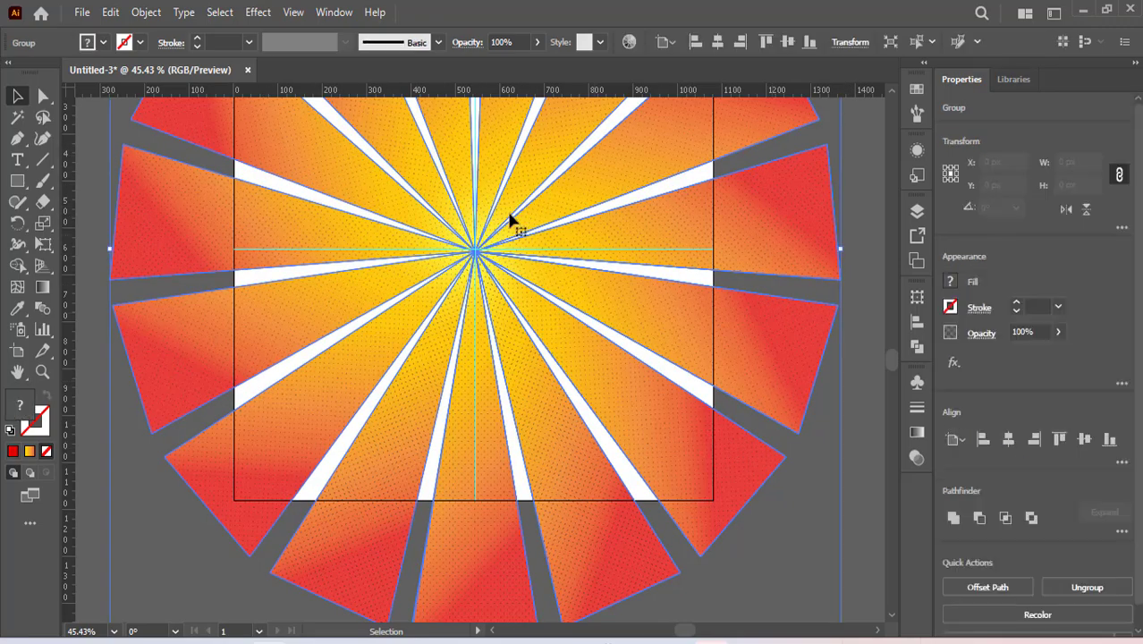
right_click(550, 286)
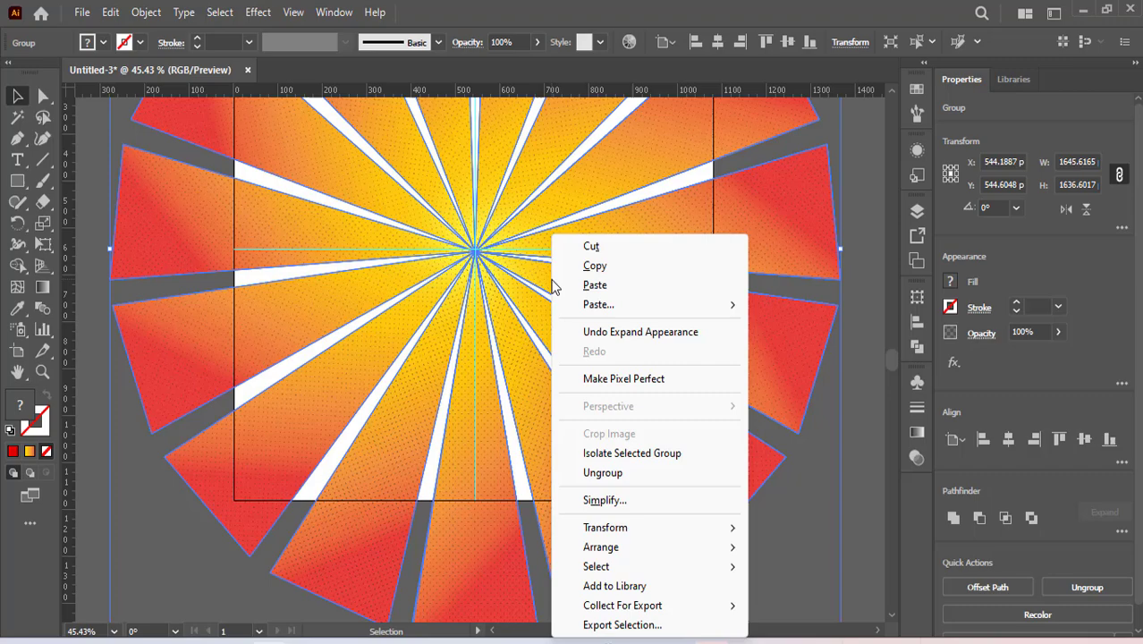
left_click(612, 475)
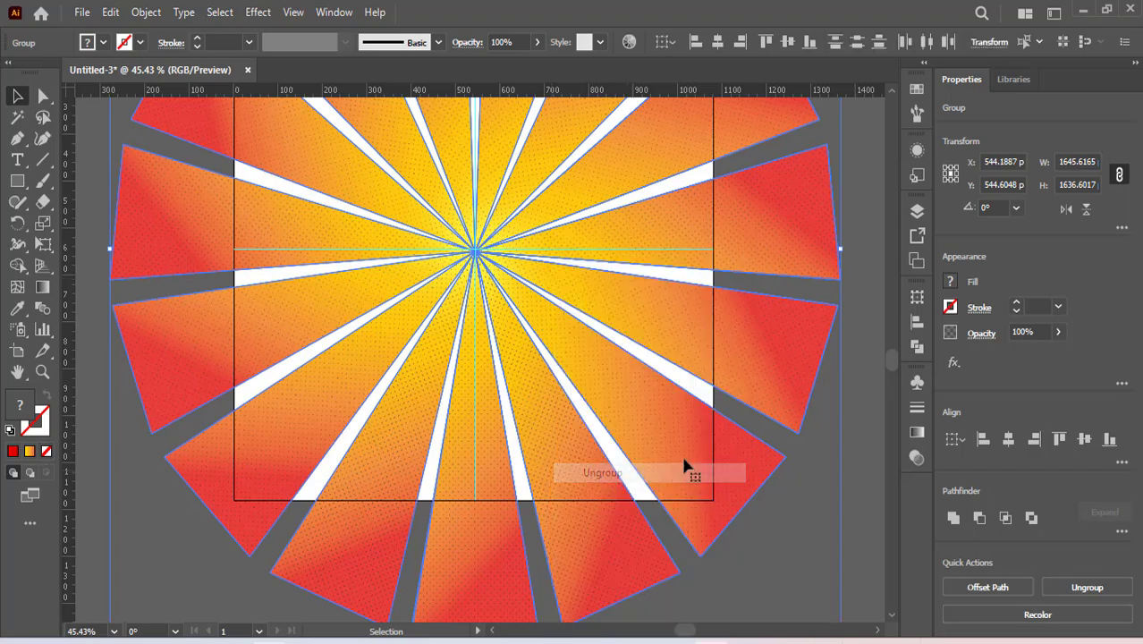
left_click(856, 383)
left_click(791, 237)
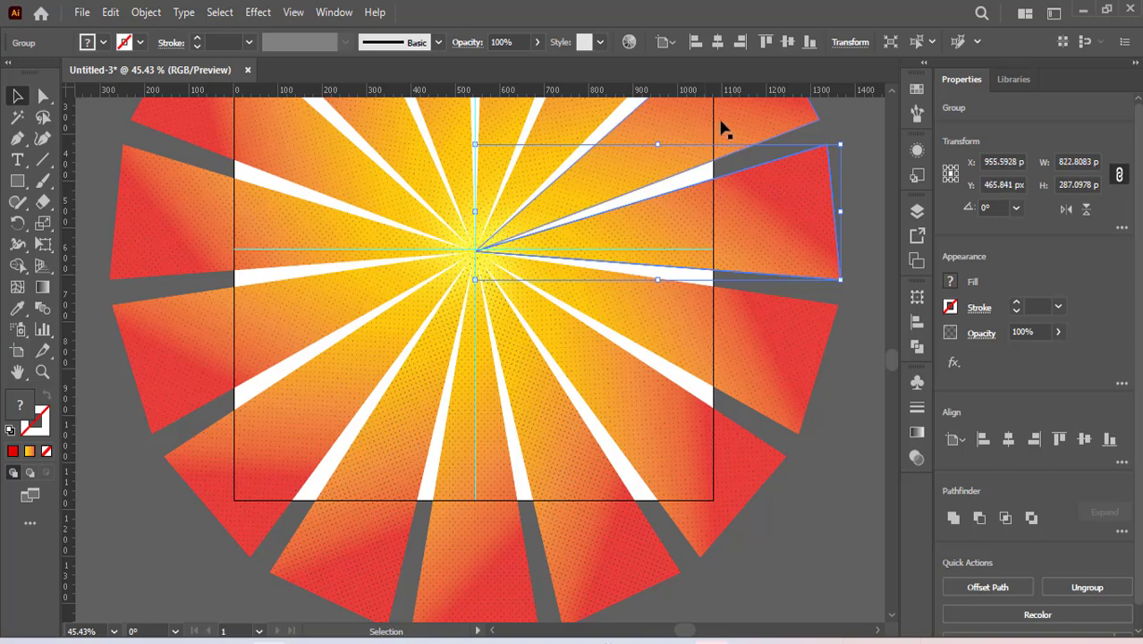
left_click_drag(723, 127, 453, 255)
Create a rectangle 1080 px wide and 1080 px high over the sunburst.
scroll(462, 352, "up", 3)
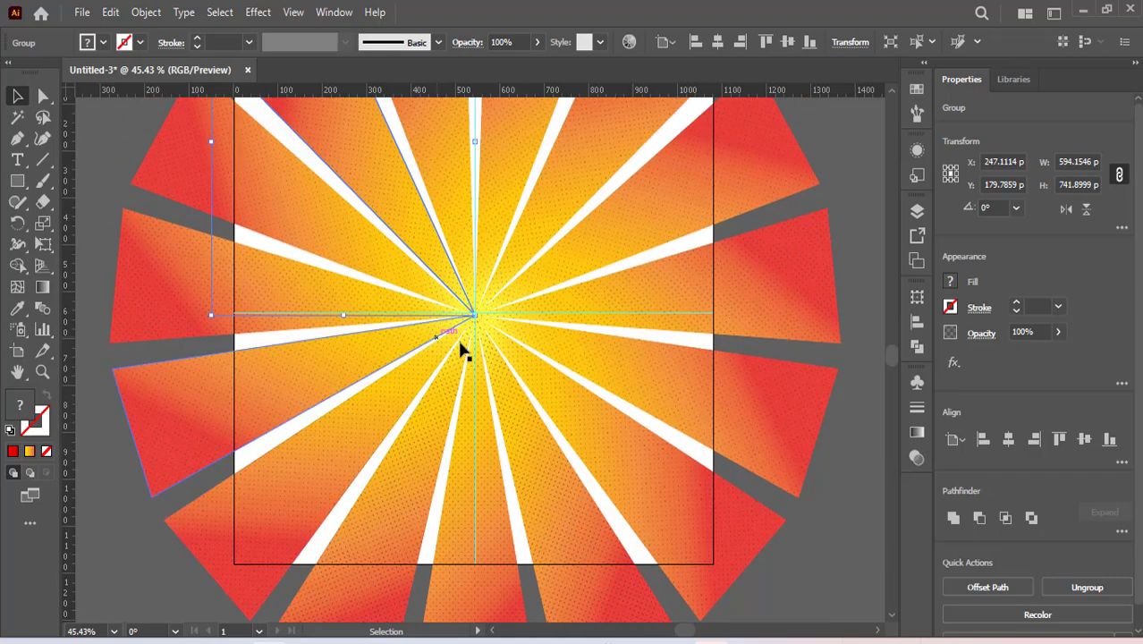
left_click(17, 182)
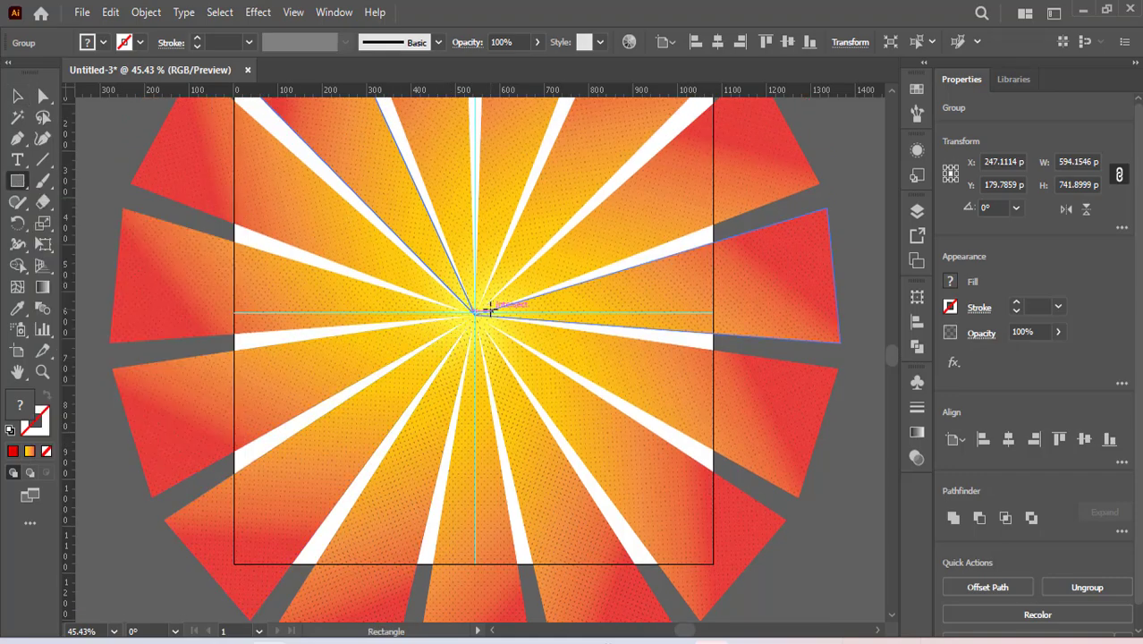
scroll(400, 336, "up", 4)
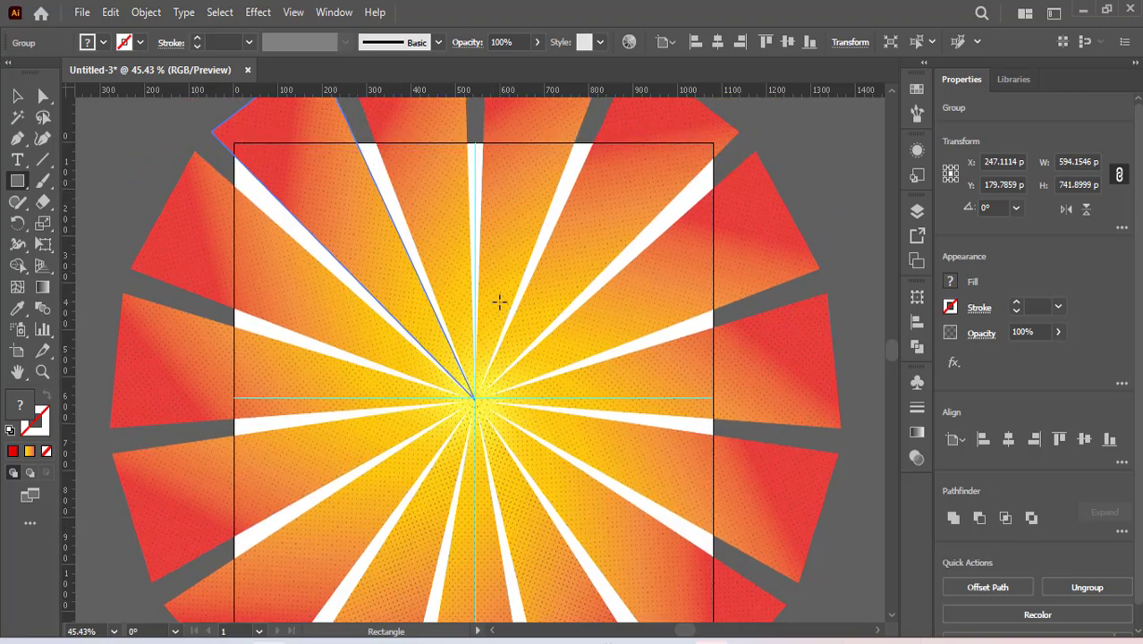
left_click(429, 305)
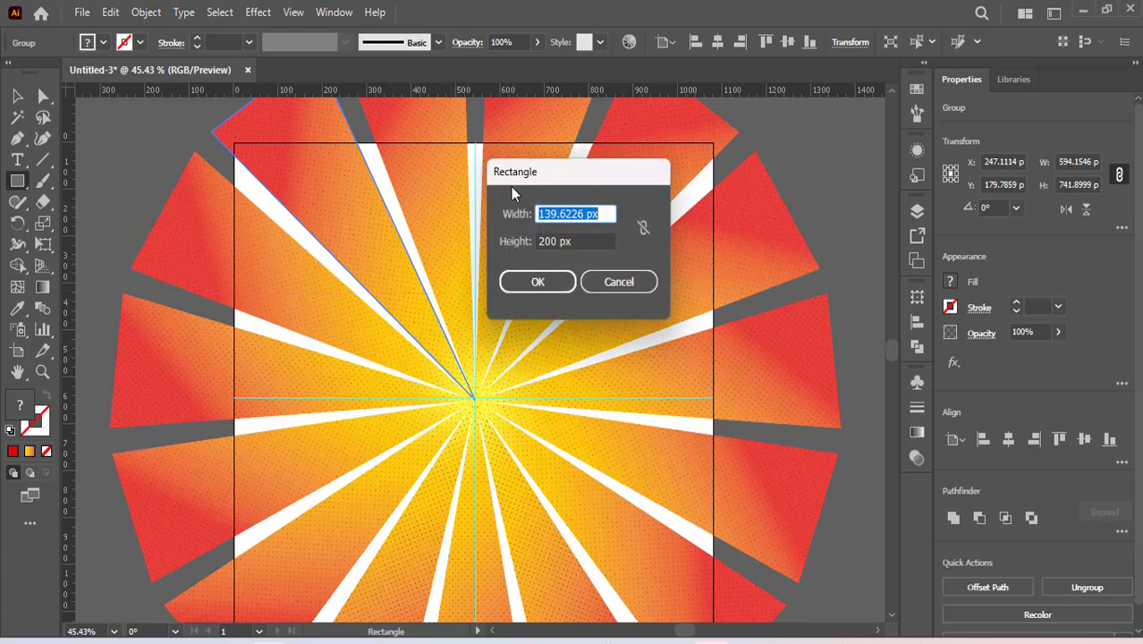
left_click(582, 215)
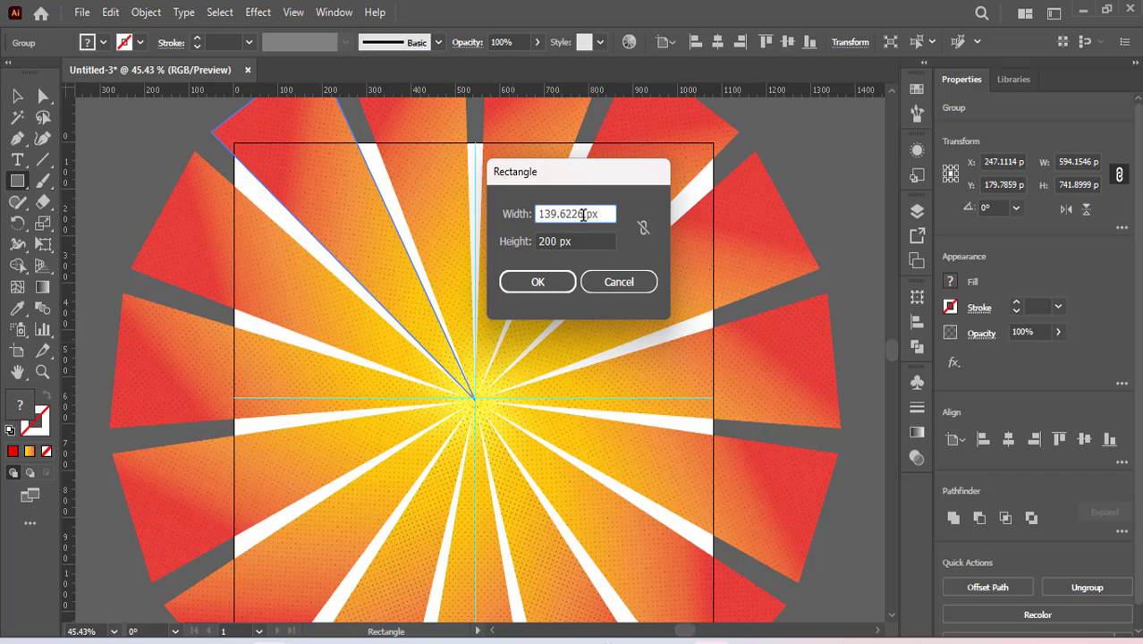
double_click(579, 214)
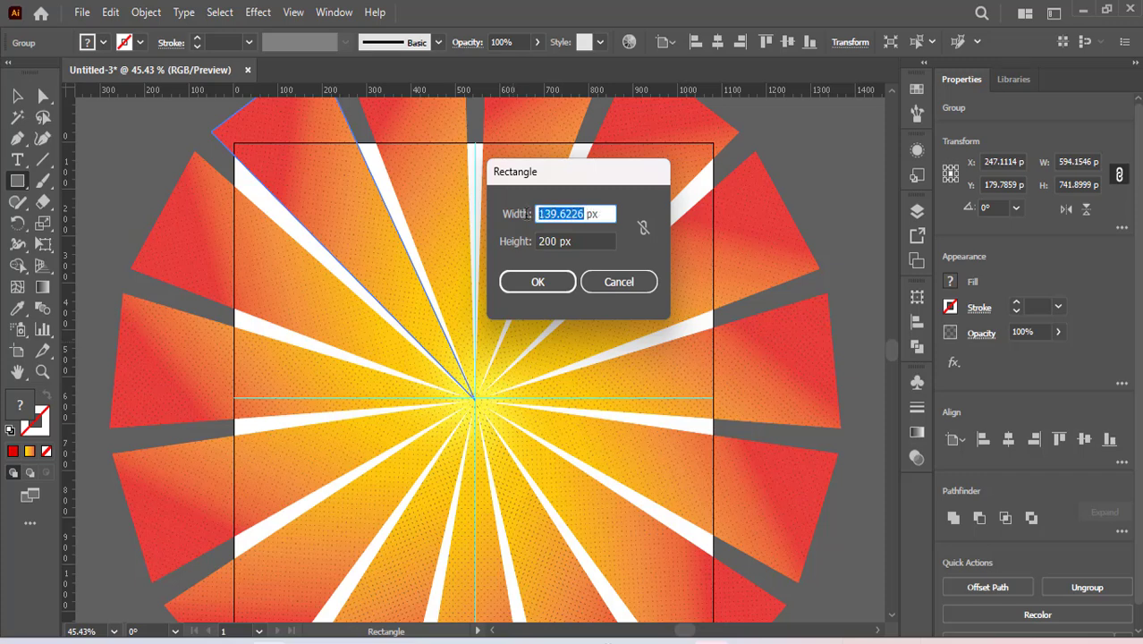
type("1080")
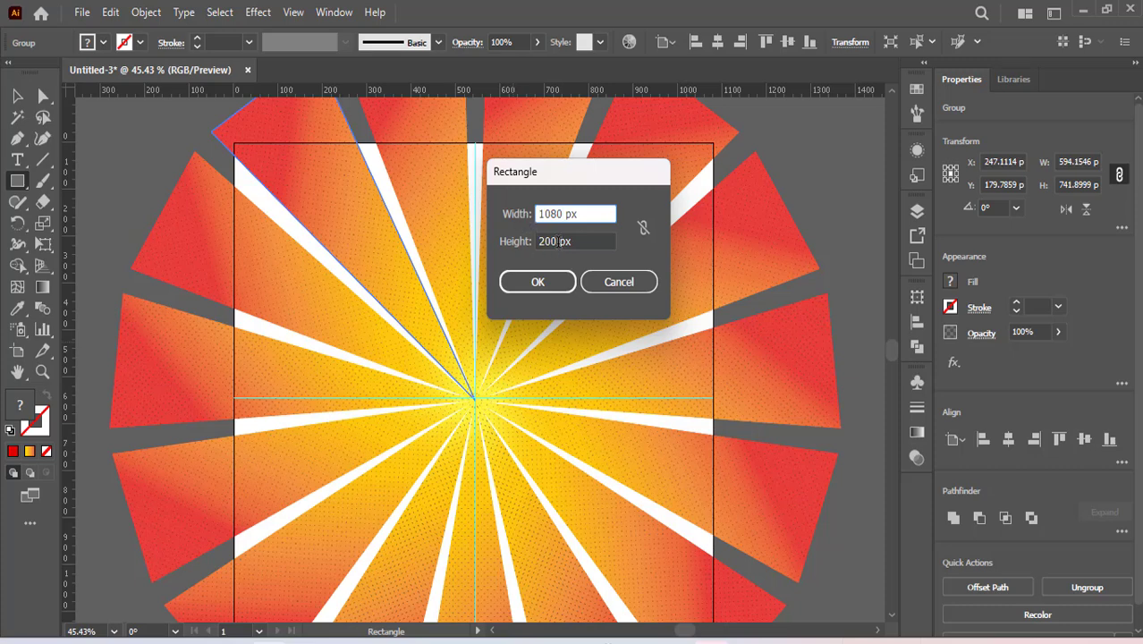
key("Tab")
type("1080")
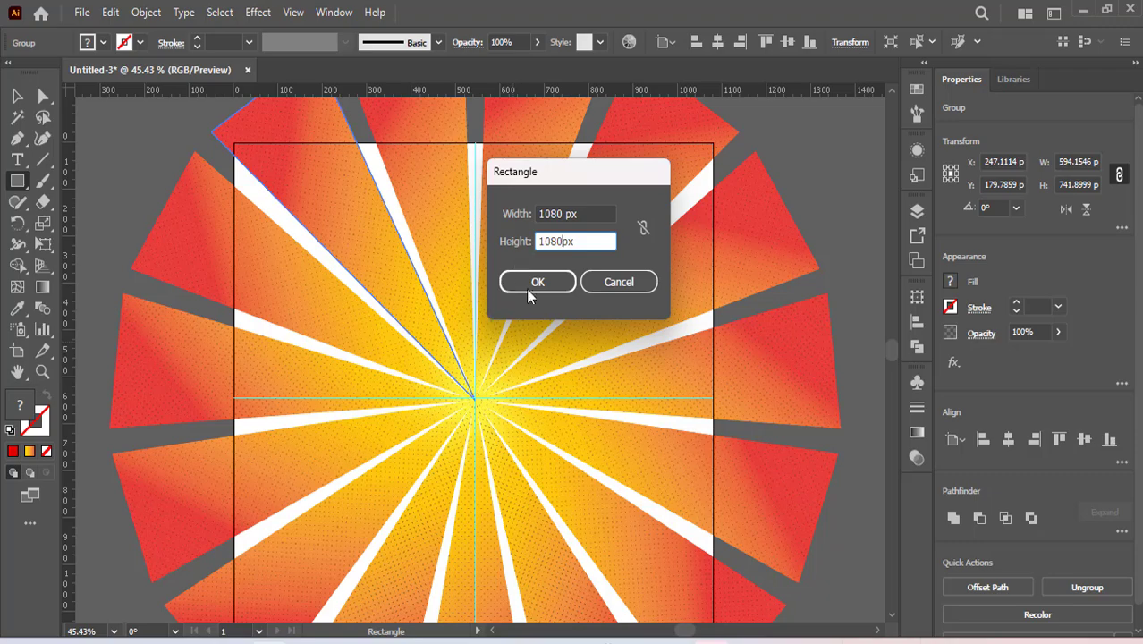
left_click(537, 281)
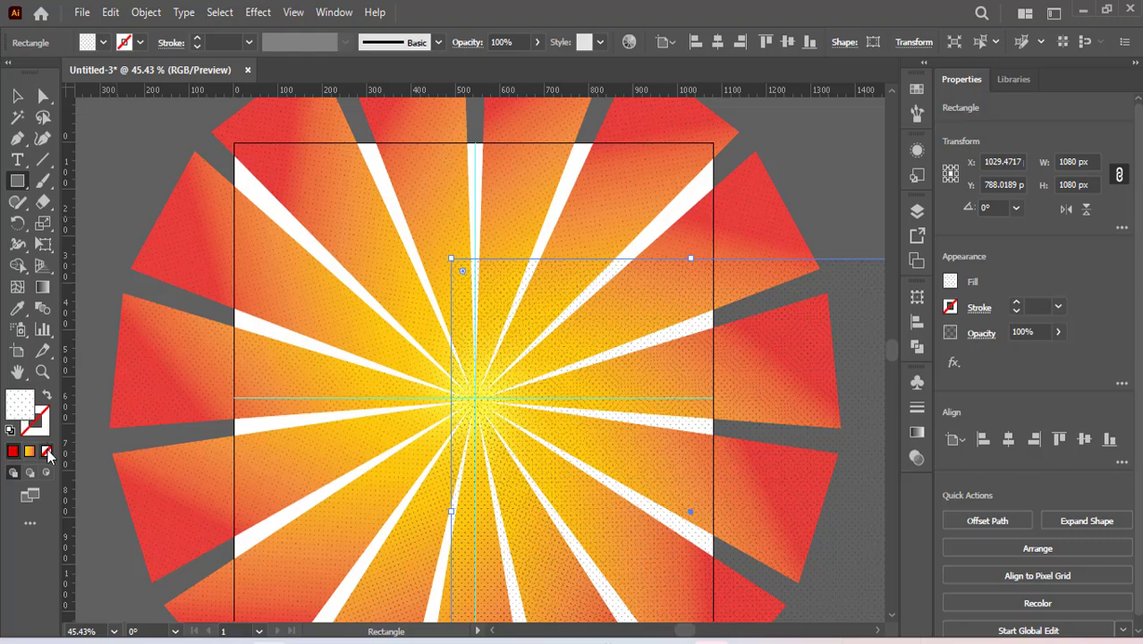
Fill the 1080 px square with solid red E20000 and move it over the artboard.
left_click(18, 403)
left_click(13, 451)
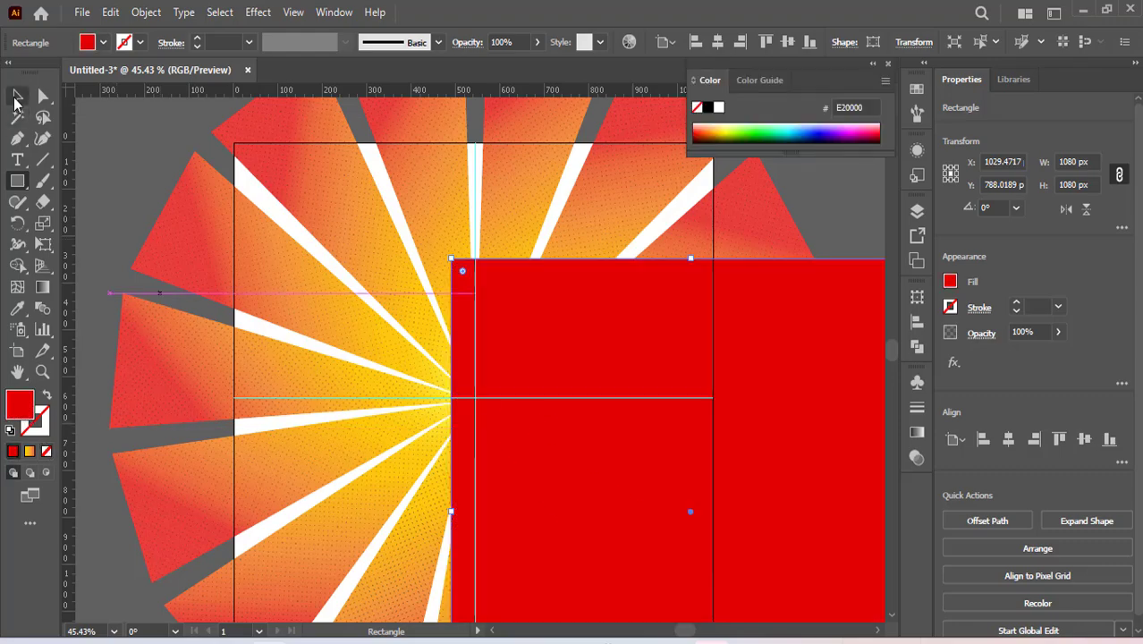
key("v")
left_click_drag(603, 326, 405, 230)
scroll(536, 413, "down", 3)
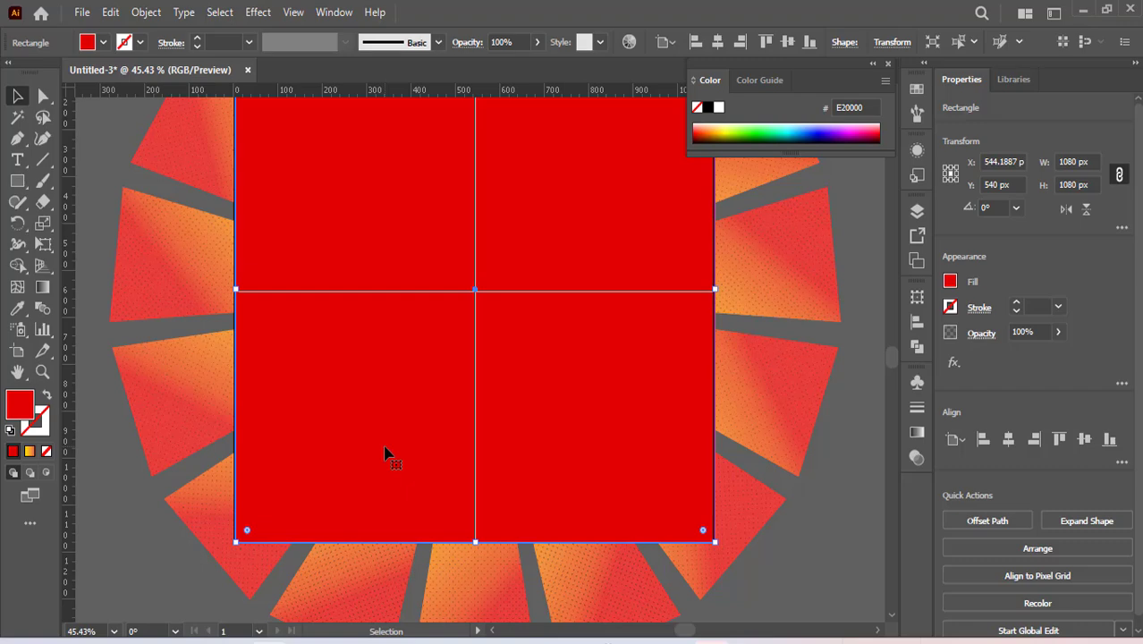
Shift the red square horizontally to X 540 px to match the artboard, and check its corners against the artboard edges.
key("ctrl+plus")
key("ctrl+plus")
key("ctrl+plus")
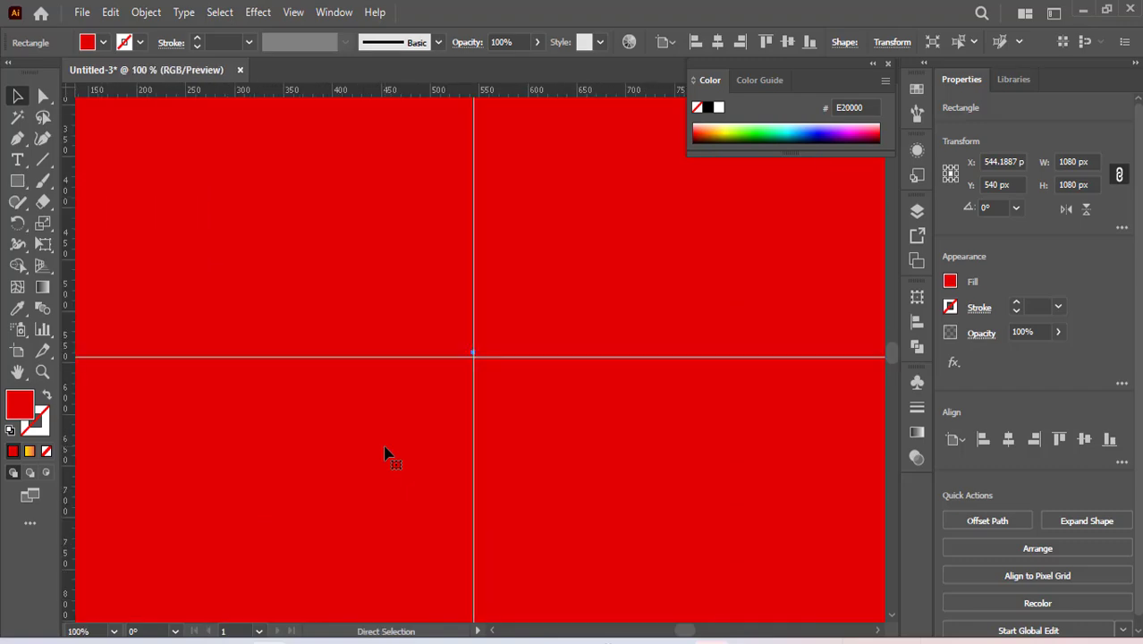
left_click_drag(268, 408, 383, 408)
left_click_drag(268, 421, 584, 421)
left_click(298, 381)
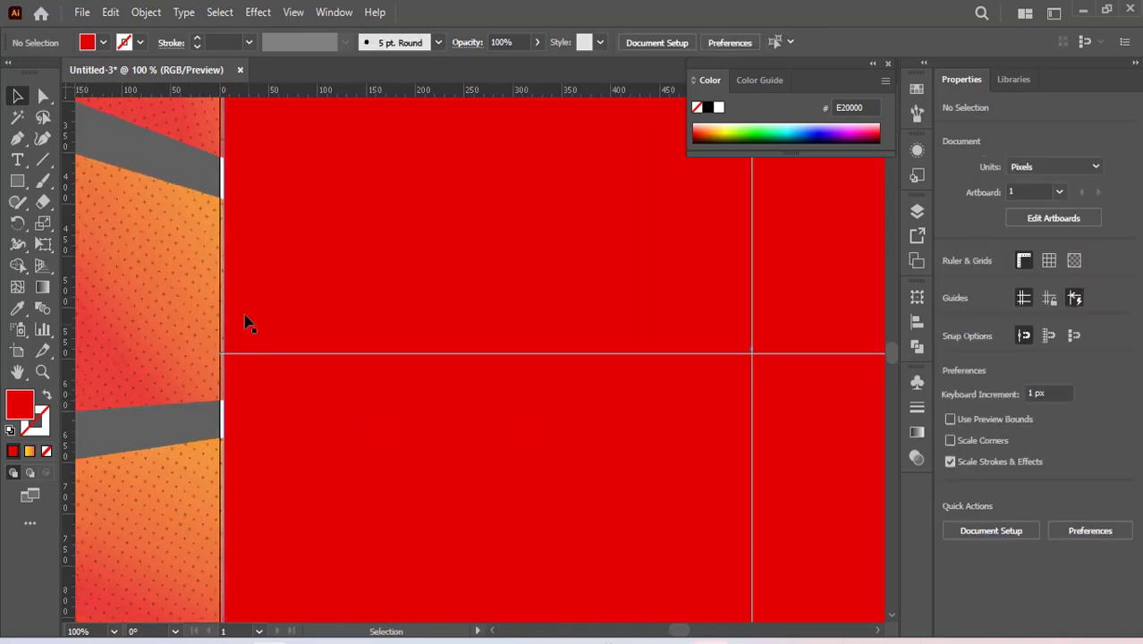
left_click(291, 284)
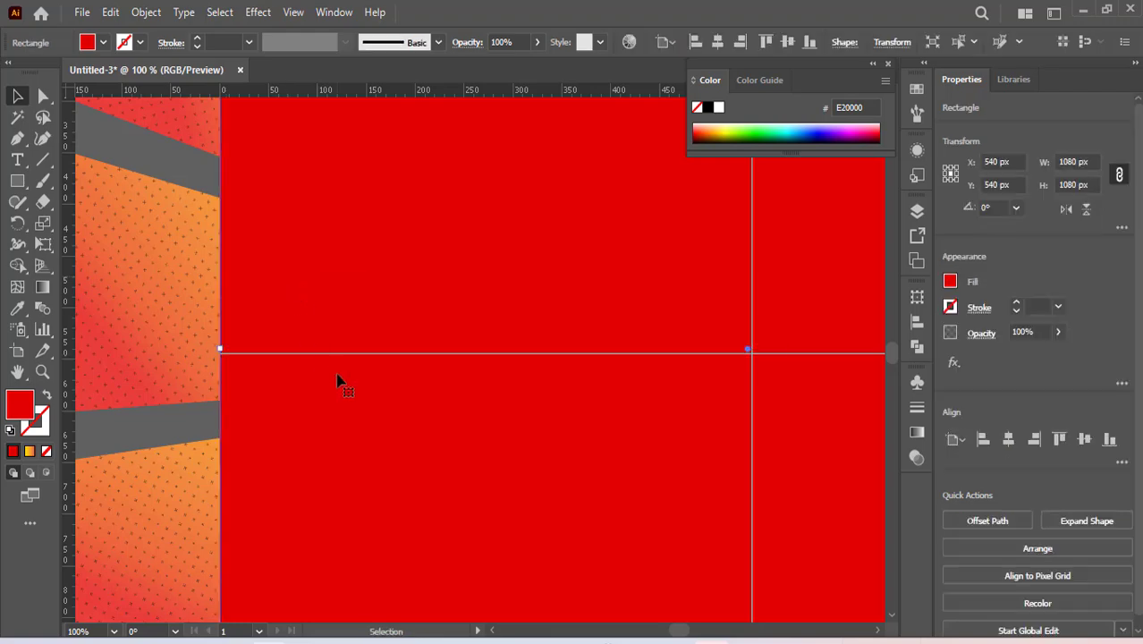
scroll(510, 434, "up", 5)
scroll(507, 429, "up", 7)
scroll(506, 429, "down", 8)
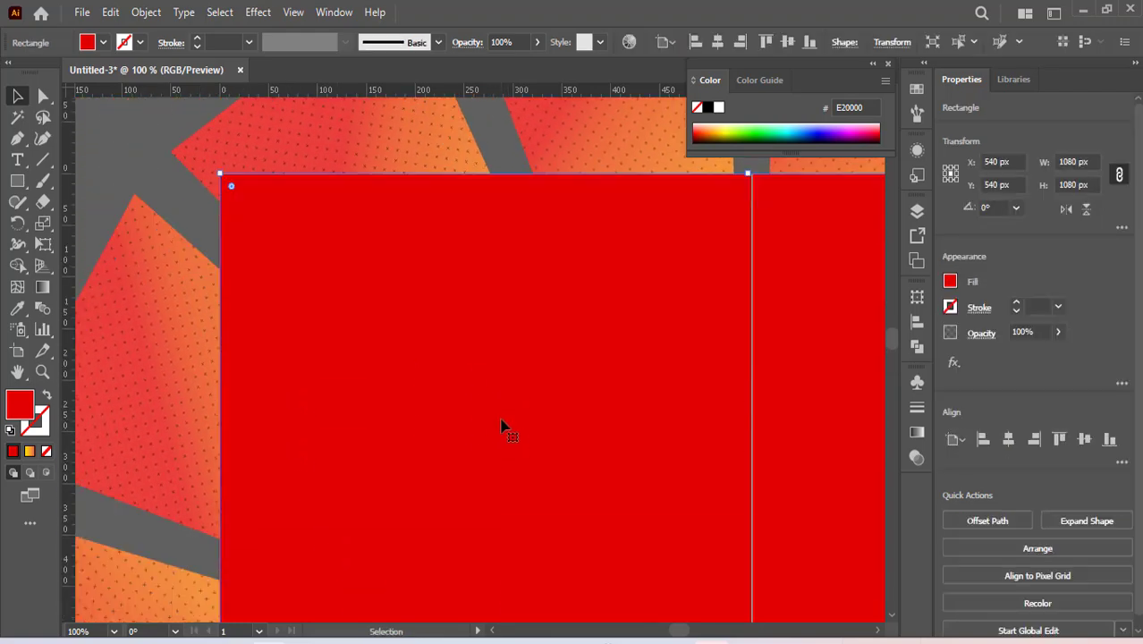
scroll(503, 427, "up", 7)
scroll(505, 429, "down", 8)
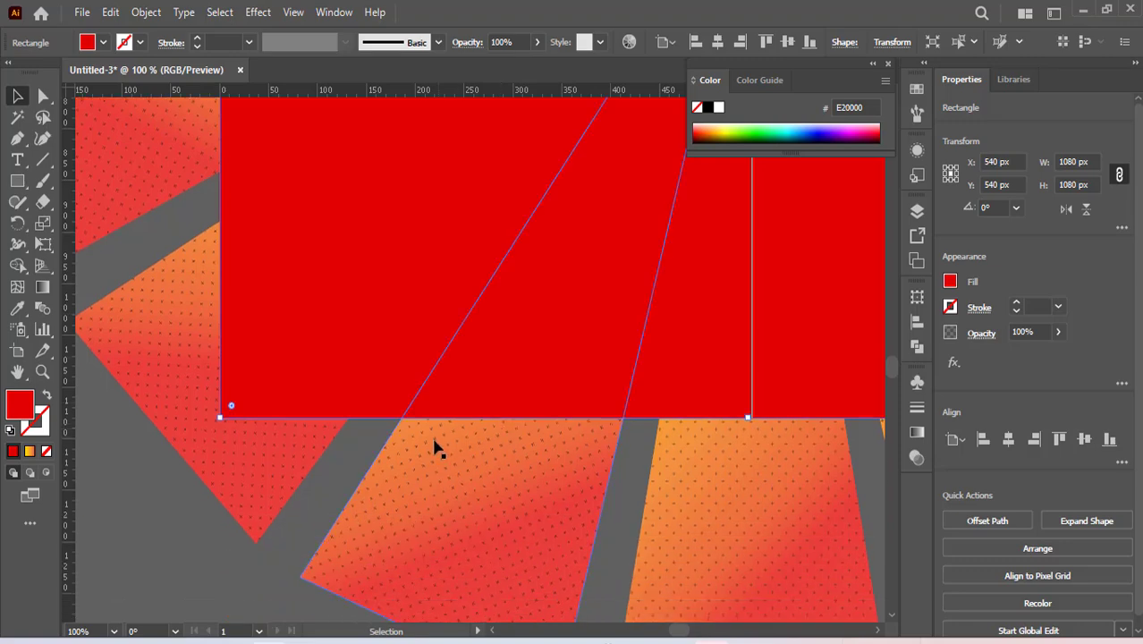
left_click_drag(748, 337, 257, 439)
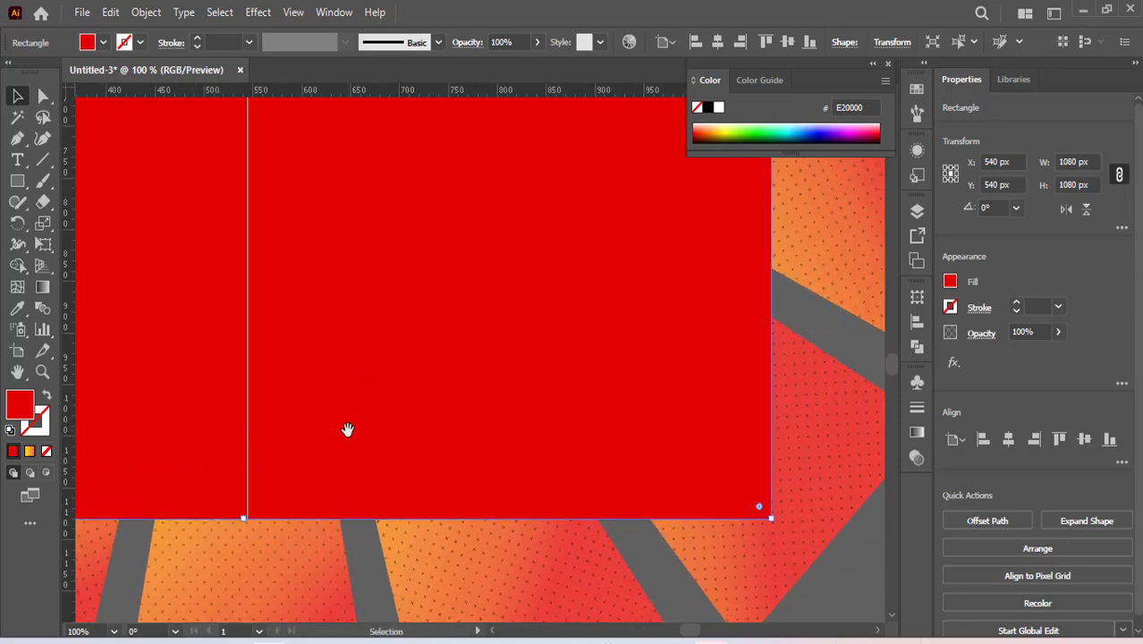
key("ctrl+0")
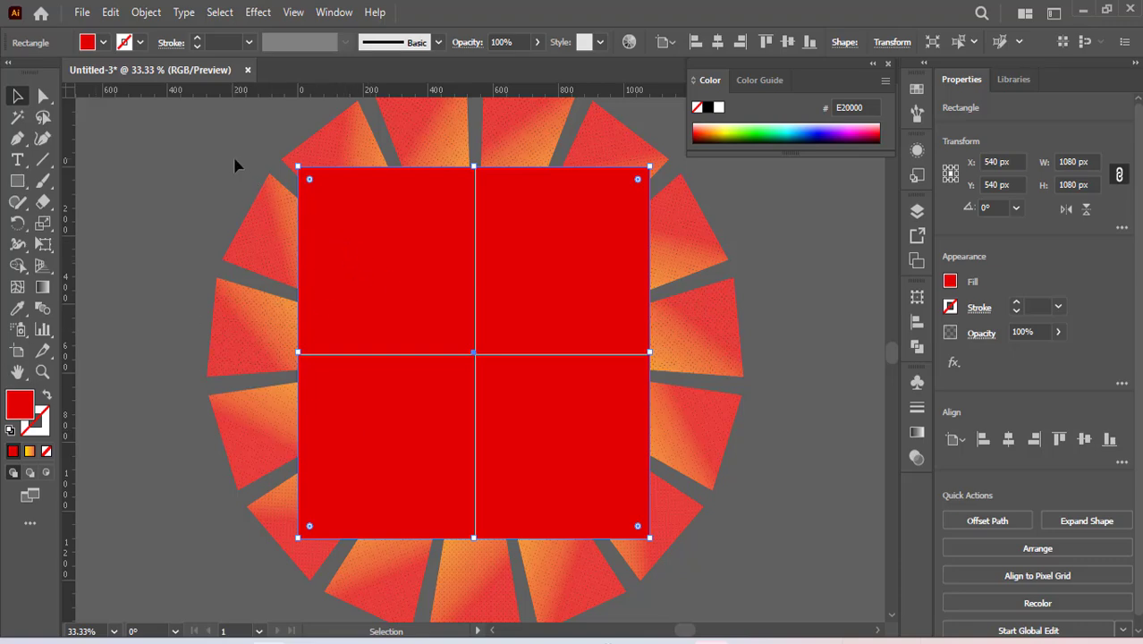
Select all the rays together with the red square and make a clipping mask that crops the sunburst to the square.
left_click_drag(226, 143, 505, 408)
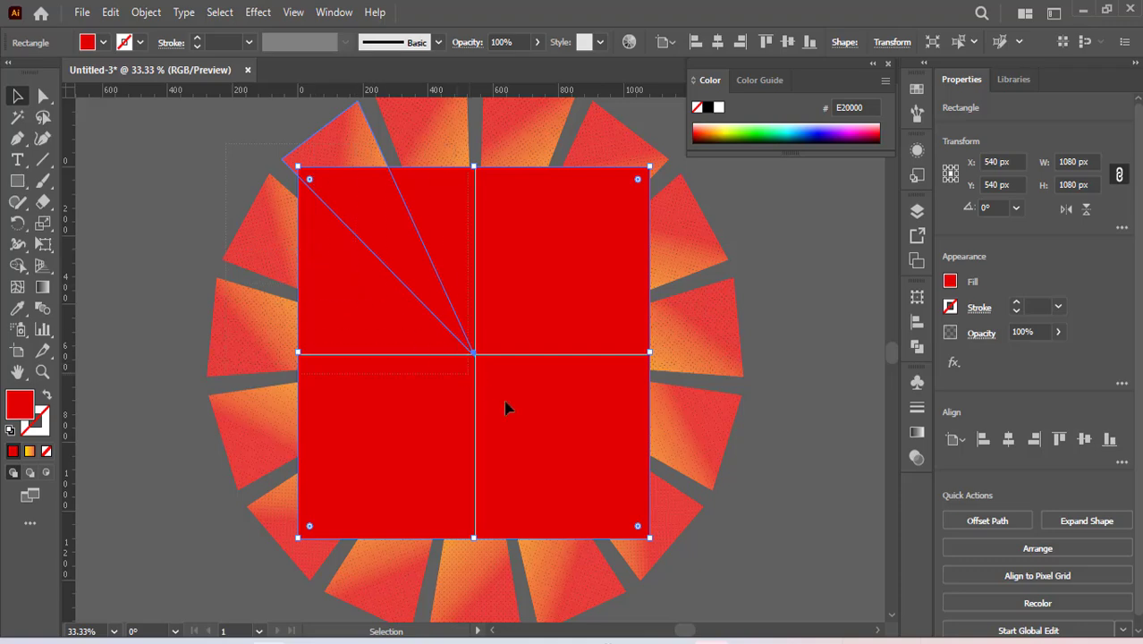
left_click_drag(778, 568, 766, 542)
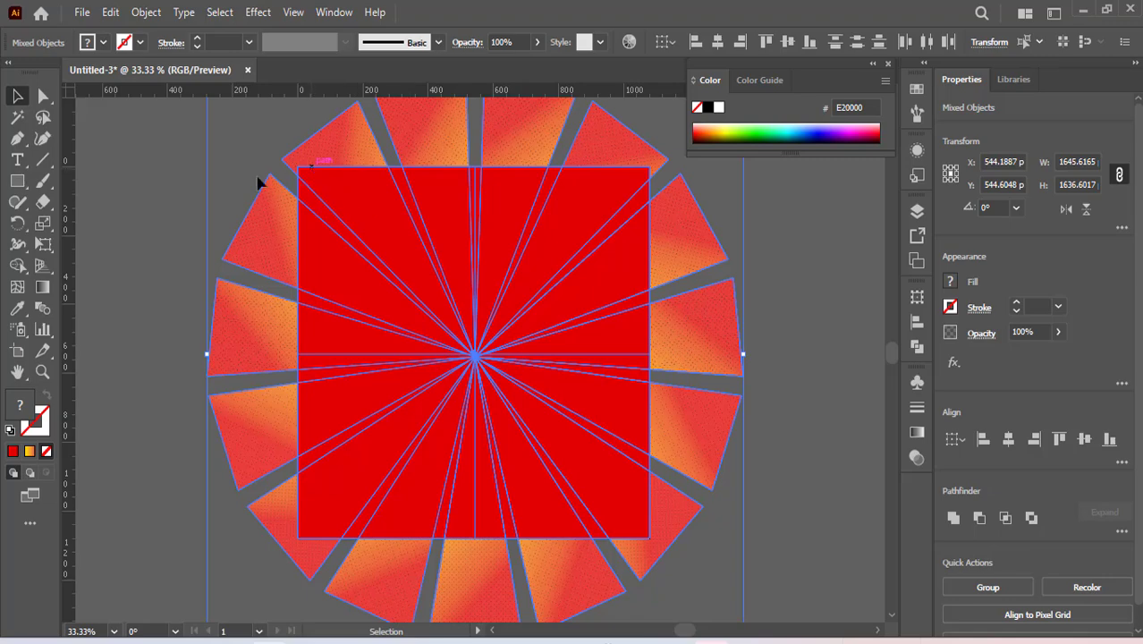
left_click(161, 173)
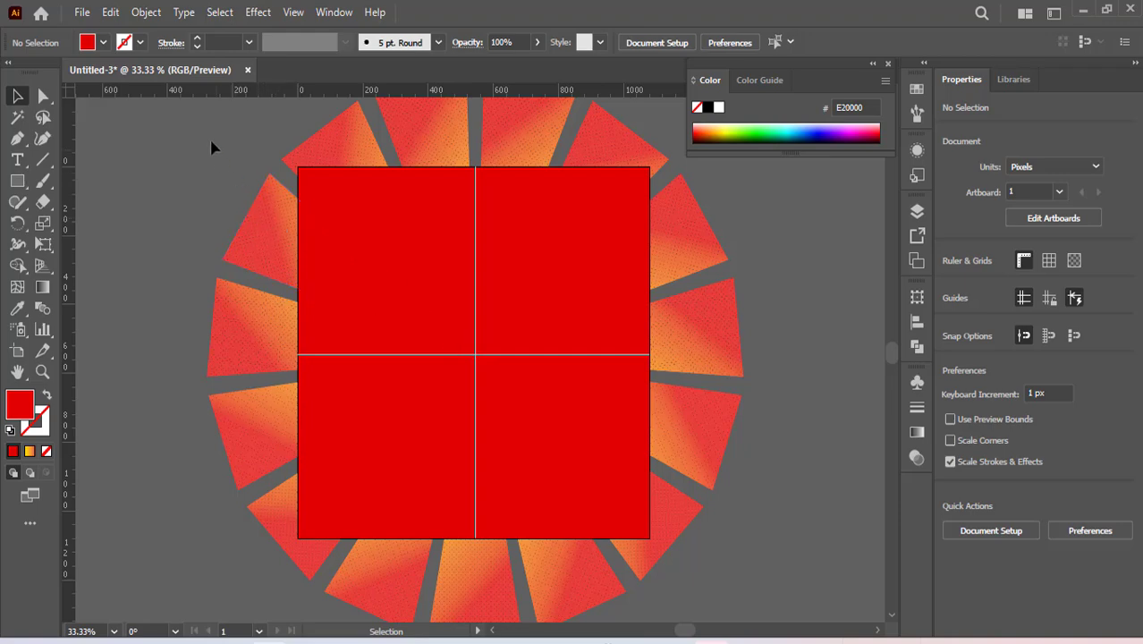
key("ctrl+a")
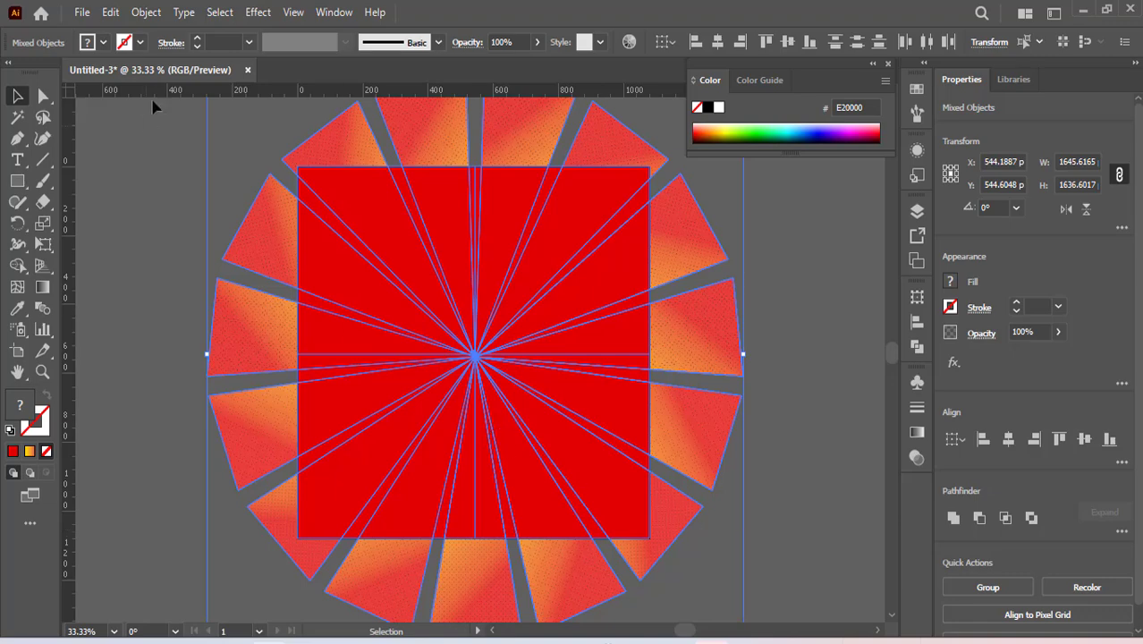
left_click(146, 15)
mouse_move(252, 458)
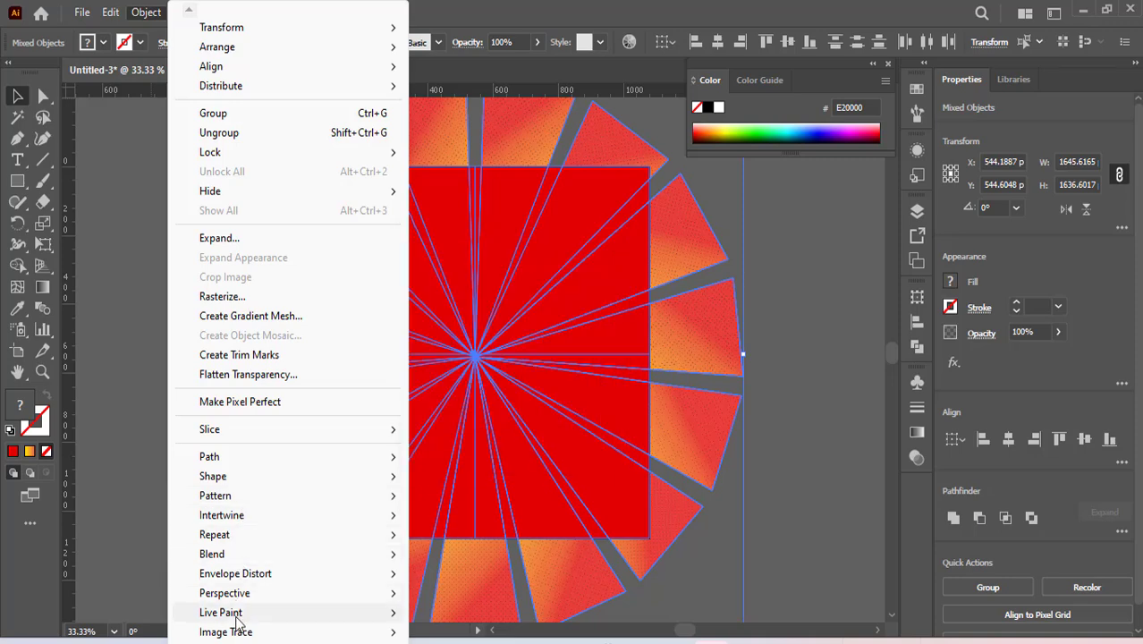
scroll(268, 627, "down", 3)
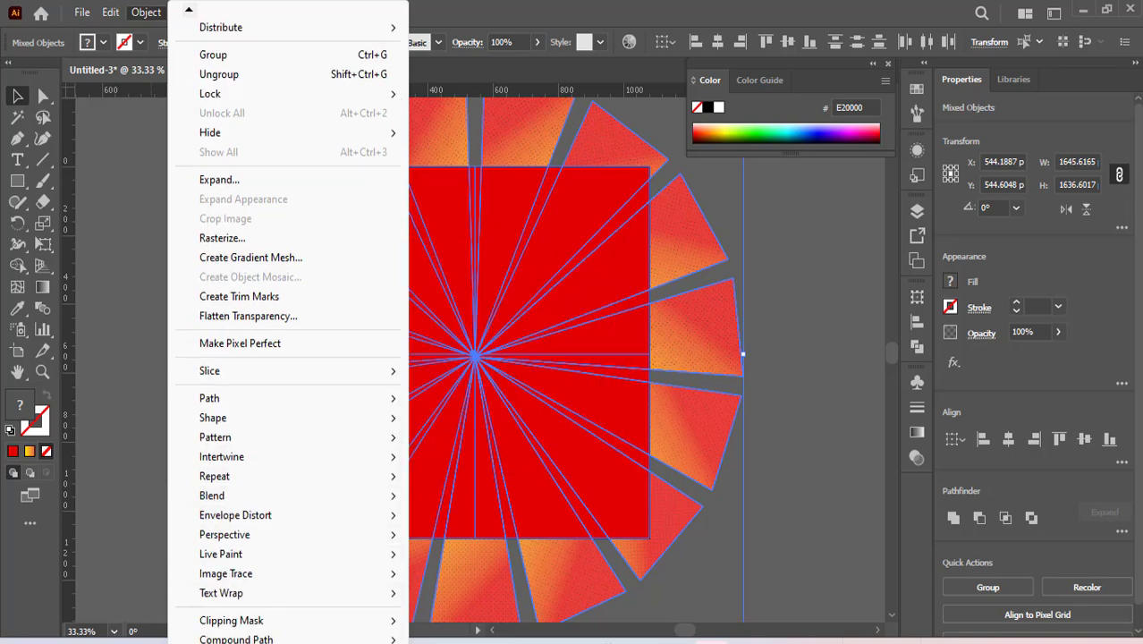
mouse_move(267, 616)
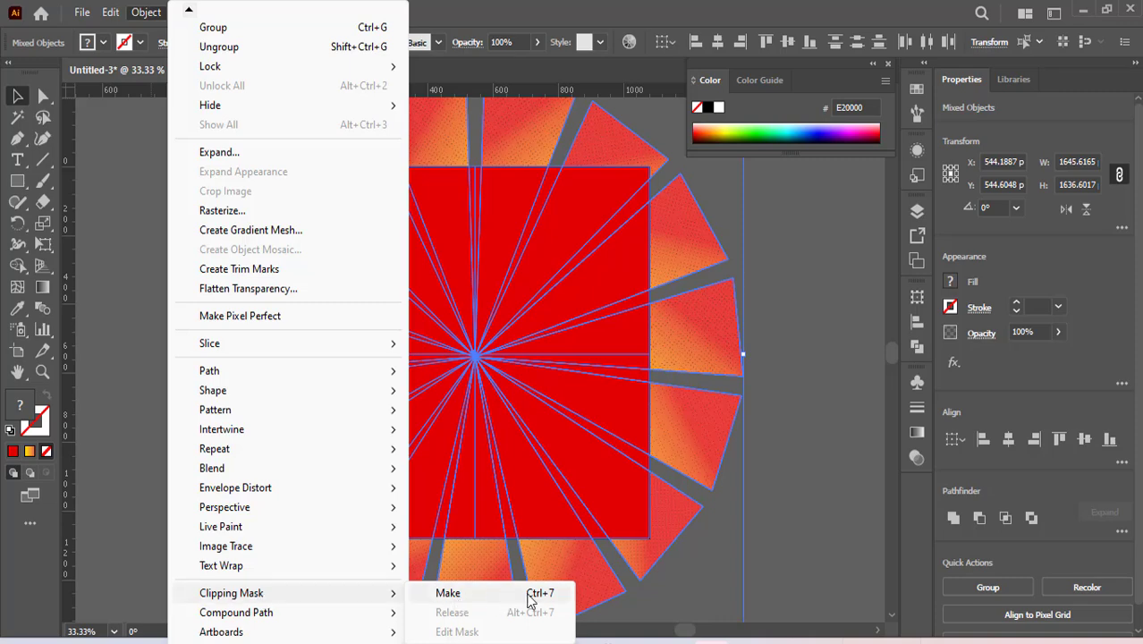
left_click(450, 594)
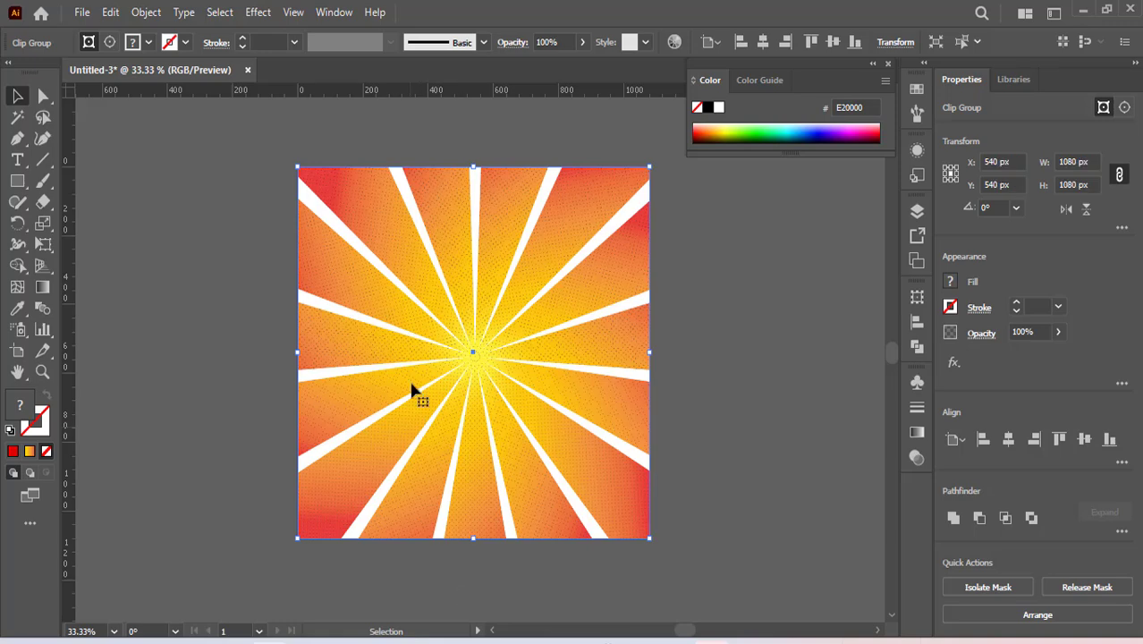